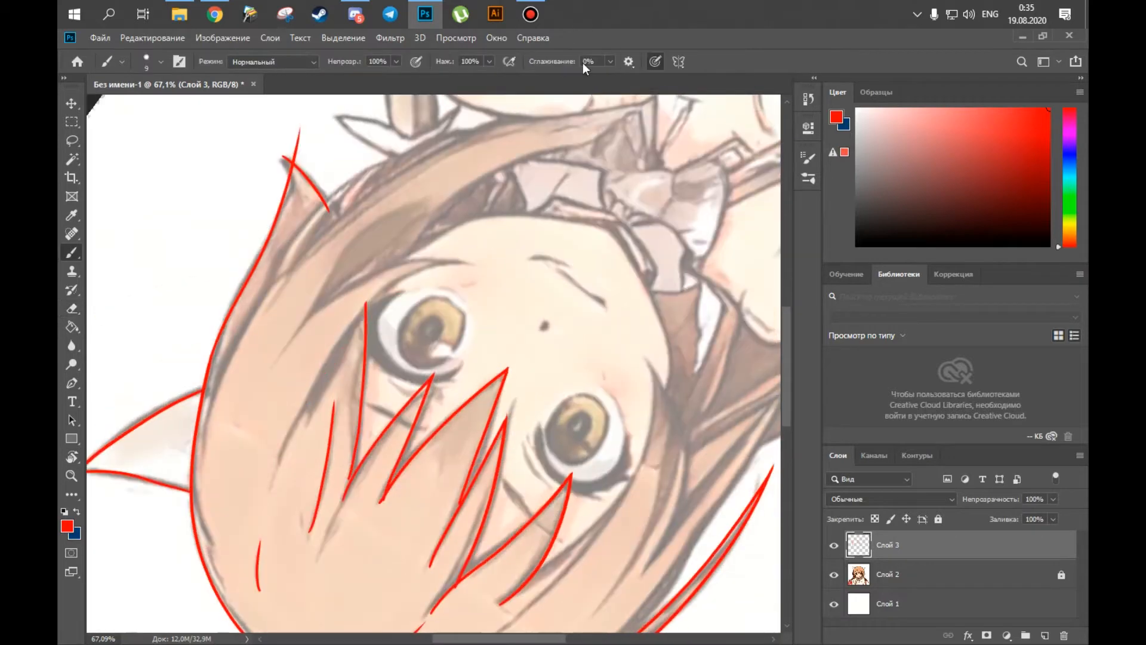
Trace the hair strands framing the outer side of the right eye with red brush strokes.
{"action": "left_click_drag", "start_coordinate": [285, 446], "coordinate": [445, 265]}
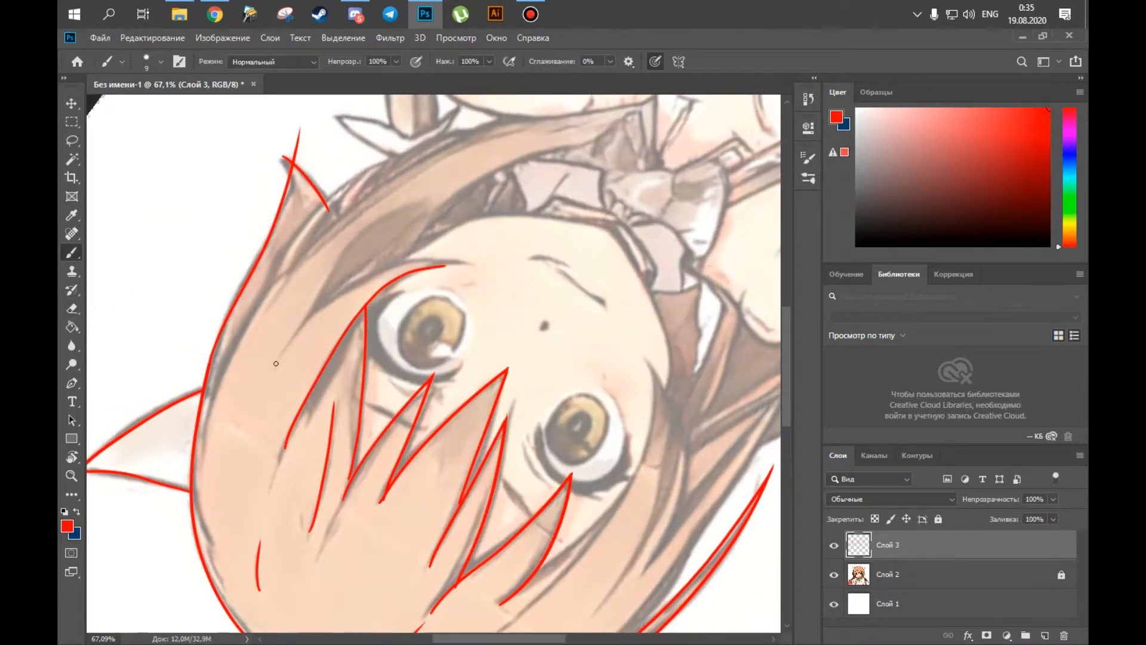
{"action": "key", "text": "r"}
{"action": "left_click_drag", "start_coordinate": [277, 357], "coordinate": [291, 431]}
{"action": "key", "text": "b"}
{"action": "left_click_drag", "start_coordinate": [370, 294], "coordinate": [337, 324]}
{"action": "key", "text": "r"}
{"action": "left_click_drag", "start_coordinate": [277, 518], "coordinate": [308, 545]}
{"action": "key", "text": "b"}
{"action": "left_click_drag", "start_coordinate": [349, 492], "coordinate": [380, 558]}
Erase the stray line ends beside the right eye and redraw the edges of that hair lock.
{"action": "key", "text": "e"}
{"action": "left_click_drag", "start_coordinate": [336, 410], "coordinate": [334, 365]}
{"action": "key", "text": "b"}
{"action": "mouse_move", "coordinate": [308, 459]}
{"action": "left_mouse_down"}
{"action": "mouse_move", "coordinate": [456, 240]}
{"action": "mouse_move", "coordinate": [340, 312]}
{"action": "left_mouse_up"}
{"action": "key", "text": "r"}
{"action": "key", "text": "e"}
{"action": "left_click_drag", "start_coordinate": [357, 272], "coordinate": [337, 331]}
{"action": "key", "text": "b"}
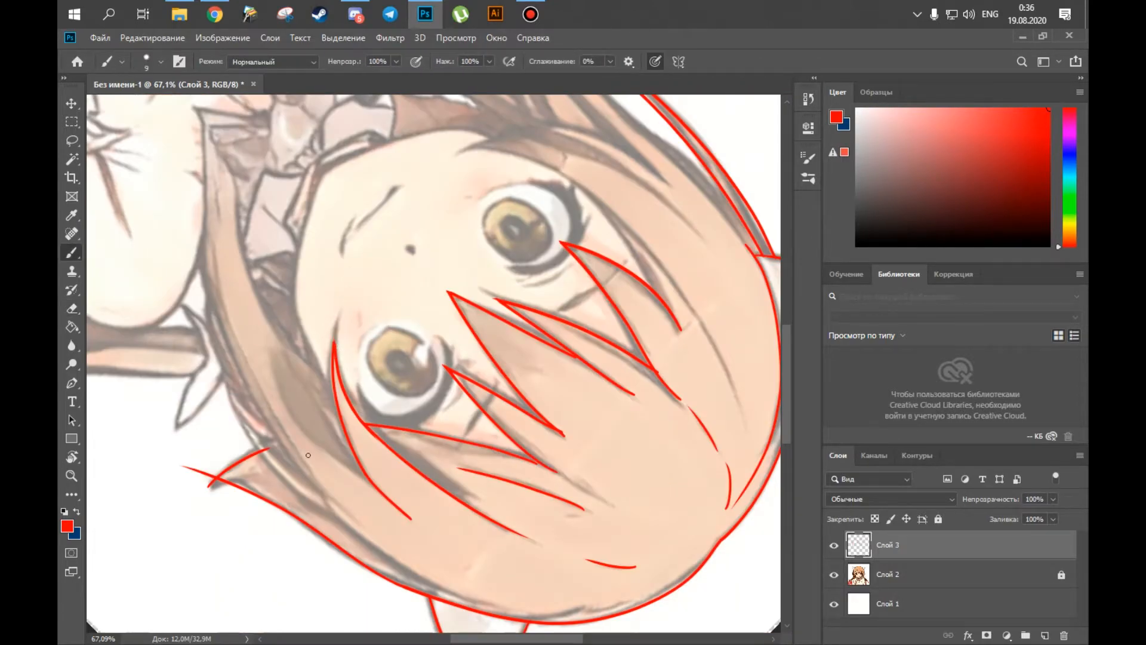
Trace the lock of hair curving from the left temple down across the cheek.
{"action": "key", "text": "r"}
{"action": "left_click_drag", "start_coordinate": [344, 287], "coordinate": [439, 470]}
{"action": "key", "text": "b"}
{"action": "mouse_move", "coordinate": [350, 206]}
{"action": "left_mouse_down"}
{"action": "mouse_move", "coordinate": [320, 253]}
{"action": "mouse_move", "coordinate": [348, 464]}
{"action": "left_mouse_up"}
{"action": "key", "text": "r"}
{"action": "mouse_move", "coordinate": [418, 280]}
{"action": "left_mouse_down"}
{"action": "mouse_move", "coordinate": [394, 462]}
{"action": "mouse_move", "coordinate": [459, 257]}
{"action": "left_mouse_up"}
{"action": "key", "text": "r"}
{"action": "left_click_drag", "start_coordinate": [347, 284], "coordinate": [396, 554]}
{"action": "key", "text": "e"}
{"action": "key", "text": "r"}
{"action": "left_click_drag", "start_coordinate": [389, 493], "coordinate": [474, 495]}
{"action": "key", "text": "b"}
Undo the last brush stroke and set the brush smoothing to 22%.
{"action": "left_click", "coordinate": [446, 264], "text": "alt"}
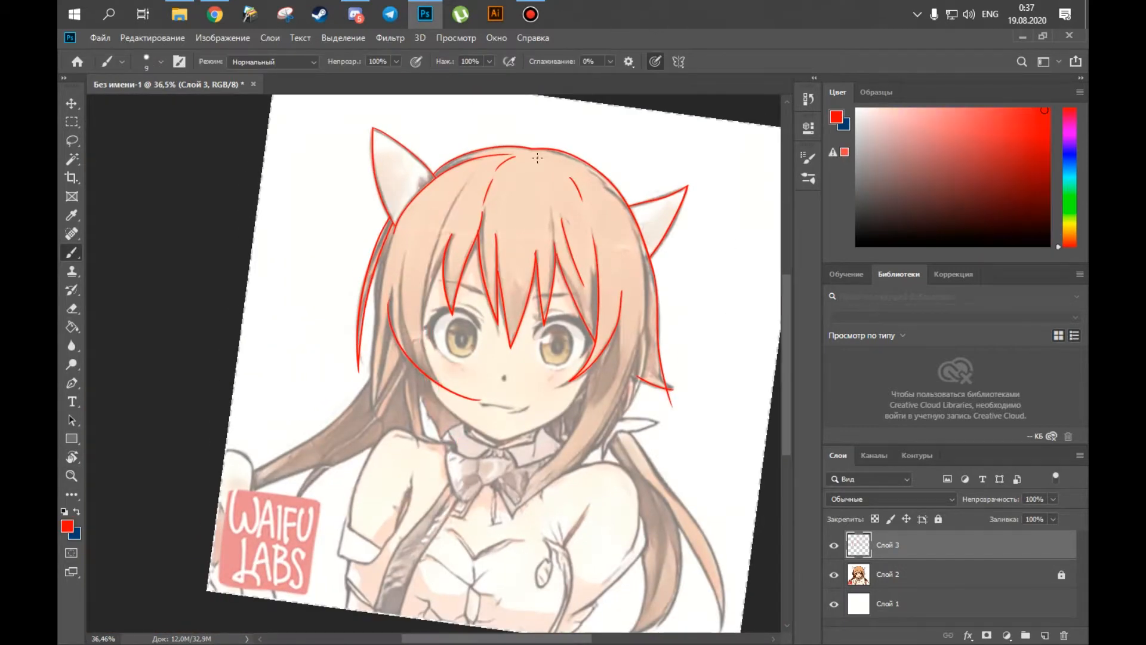
{"action": "key", "text": "ctrl+z"}
{"action": "scroll", "coordinate": [428, 284], "scroll_direction": "up", "scroll_amount": 6}
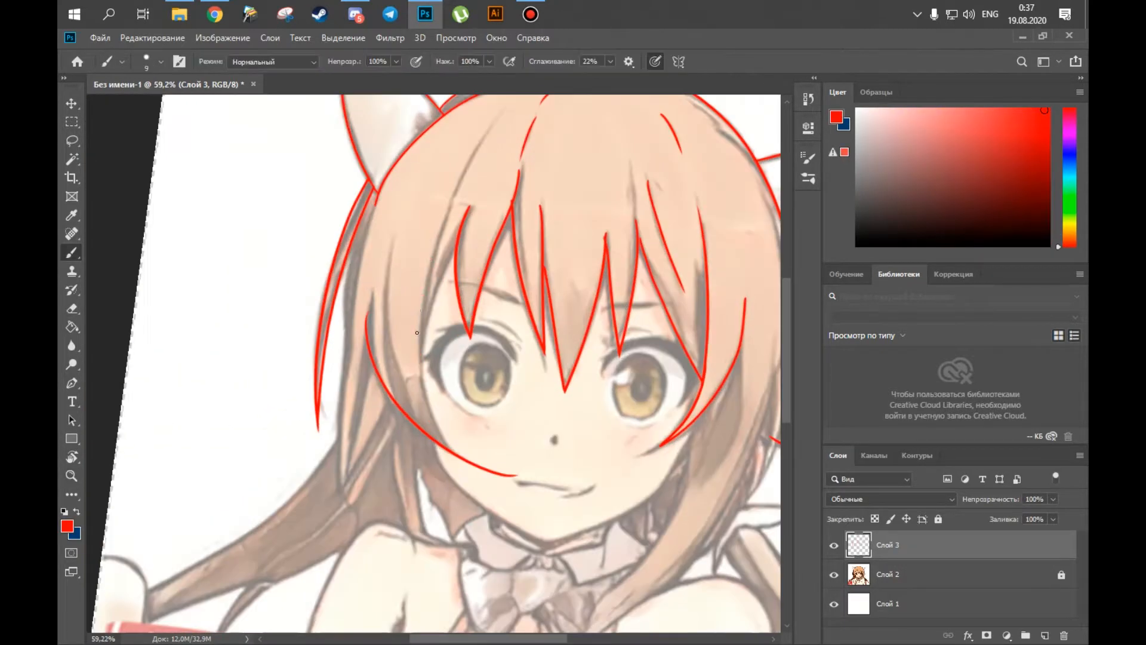
Trace the hair strand running down beside the left eye to the cheek, erasing the overlapping line end.
{"action": "left_click_drag", "start_coordinate": [425, 296], "coordinate": [466, 486]}
{"action": "left_click_drag", "start_coordinate": [418, 310], "coordinate": [418, 407]}
{"action": "left_click_drag", "start_coordinate": [488, 227], "coordinate": [421, 449]}
{"action": "key", "text": "e"}
{"action": "left_click_drag", "start_coordinate": [449, 327], "coordinate": [458, 296]}
{"action": "key", "text": "b"}
{"action": "left_click_drag", "start_coordinate": [422, 453], "coordinate": [507, 275]}
Clean up the strand beside the left eye with the Eraser and extend its line up towards the crown.
{"action": "key", "text": "e"}
{"action": "mouse_move", "coordinate": [397, 458]}
{"action": "left_mouse_down"}
{"action": "mouse_move", "coordinate": [388, 417]}
{"action": "mouse_move", "coordinate": [496, 396]}
{"action": "left_mouse_up"}
{"action": "key", "text": "r"}
{"action": "key", "text": "b"}
{"action": "left_click_drag", "start_coordinate": [366, 436], "coordinate": [549, 345]}
{"action": "key", "text": "r"}
{"action": "left_click_drag", "start_coordinate": [416, 422], "coordinate": [398, 313]}
{"action": "key", "text": "b"}
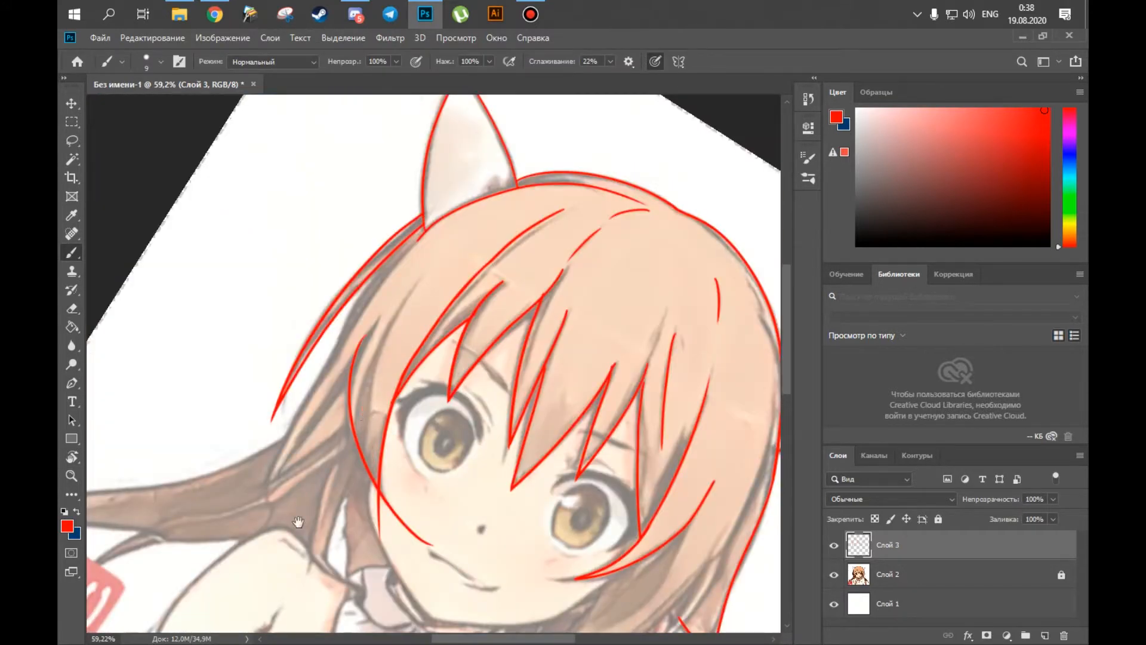
Trace the long side strands hanging below the left ear down to the shoulder.
{"action": "left_click_drag", "start_coordinate": [299, 523], "coordinate": [428, 509]}
{"action": "key", "text": "c"}
{"action": "key", "text": "b"}
{"action": "left_click_drag", "start_coordinate": [438, 234], "coordinate": [448, 329]}
{"action": "left_click_drag", "start_coordinate": [449, 286], "coordinate": [453, 504]}
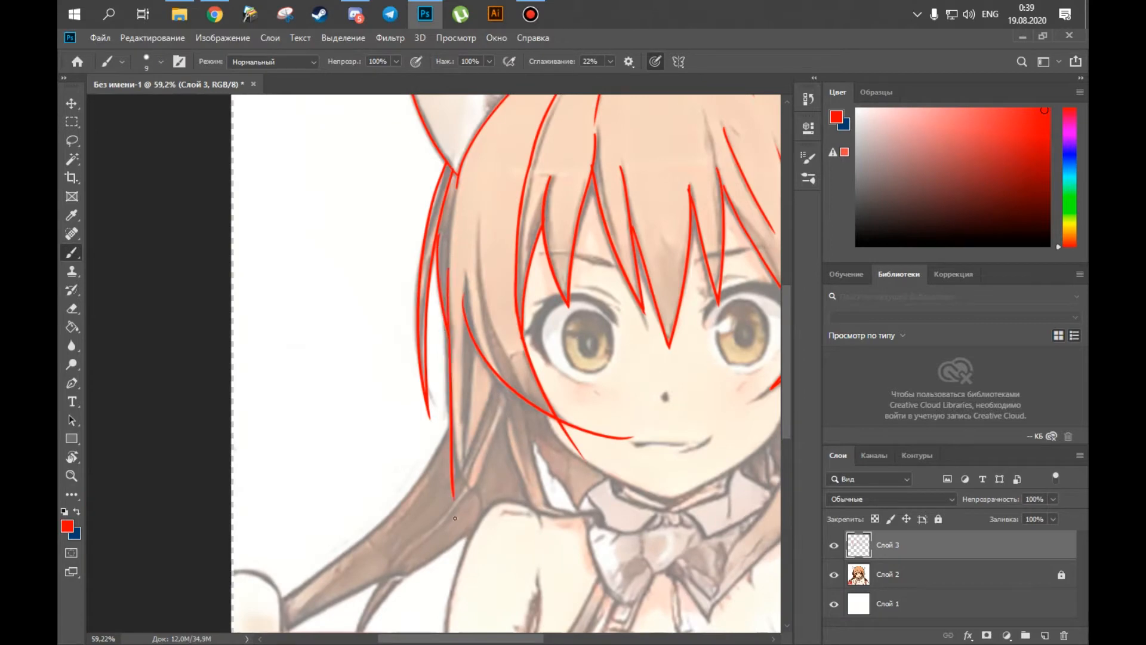
Trace the pointed lower lock by the shoulder and the outer edge of the hair sweeping towards the hand.
{"action": "left_click_drag", "start_coordinate": [353, 576], "coordinate": [360, 558]}
{"action": "left_click_drag", "start_coordinate": [287, 584], "coordinate": [491, 329]}
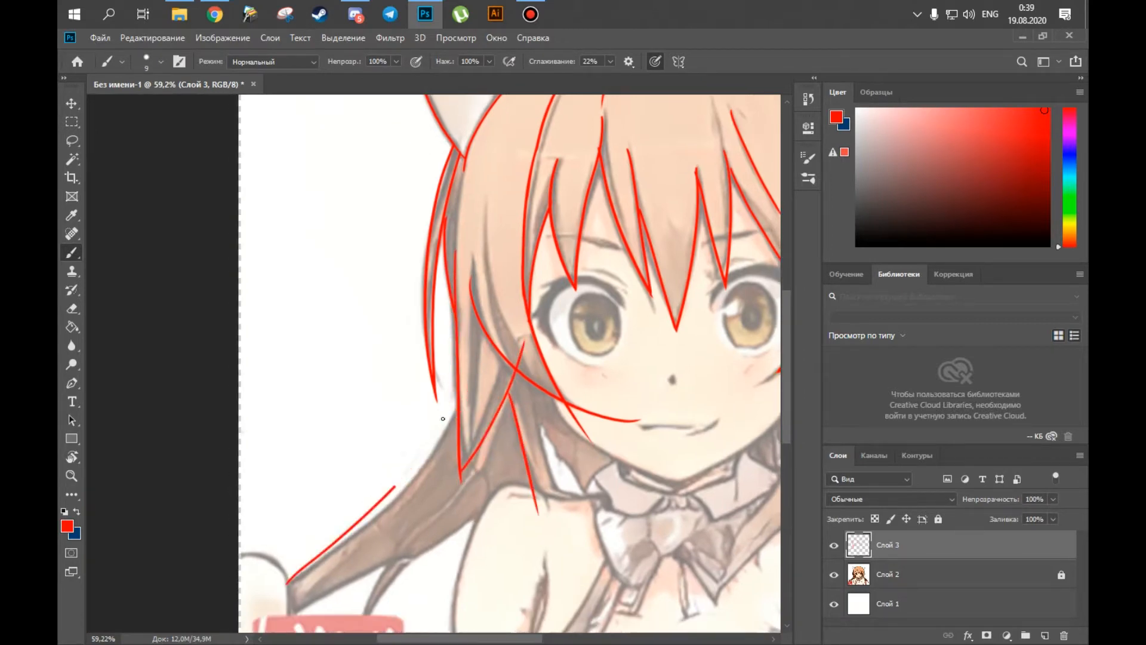
{"action": "key", "text": "e"}
{"action": "key", "text": "b"}
{"action": "mouse_move", "coordinate": [573, 577]}
{"action": "left_mouse_down"}
{"action": "mouse_move", "coordinate": [570, 440]}
{"action": "mouse_move", "coordinate": [558, 440]}
{"action": "left_mouse_up"}
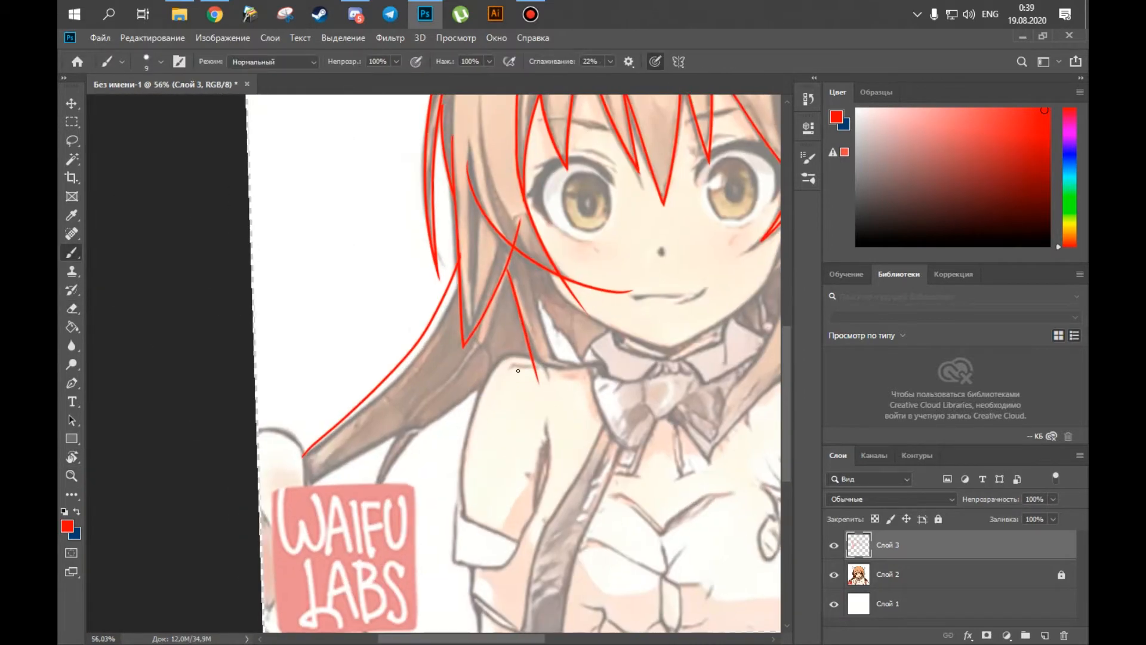
Trace the left shoulder and the outer edge of the upper arm, redoing the first attempt.
{"action": "left_click_drag", "start_coordinate": [521, 381], "coordinate": [567, 382]}
{"action": "mouse_move", "coordinate": [446, 431]}
{"action": "left_mouse_down"}
{"action": "mouse_move", "coordinate": [482, 363]}
{"action": "mouse_move", "coordinate": [563, 357]}
{"action": "left_mouse_up"}
{"action": "key", "text": "ctrl+z"}
{"action": "left_click_drag", "start_coordinate": [417, 504], "coordinate": [436, 358]}
{"action": "left_click_drag", "start_coordinate": [455, 307], "coordinate": [431, 567]}
Outline the sleeve cuff at the lower end of the left upper arm.
{"action": "key", "text": "e"}
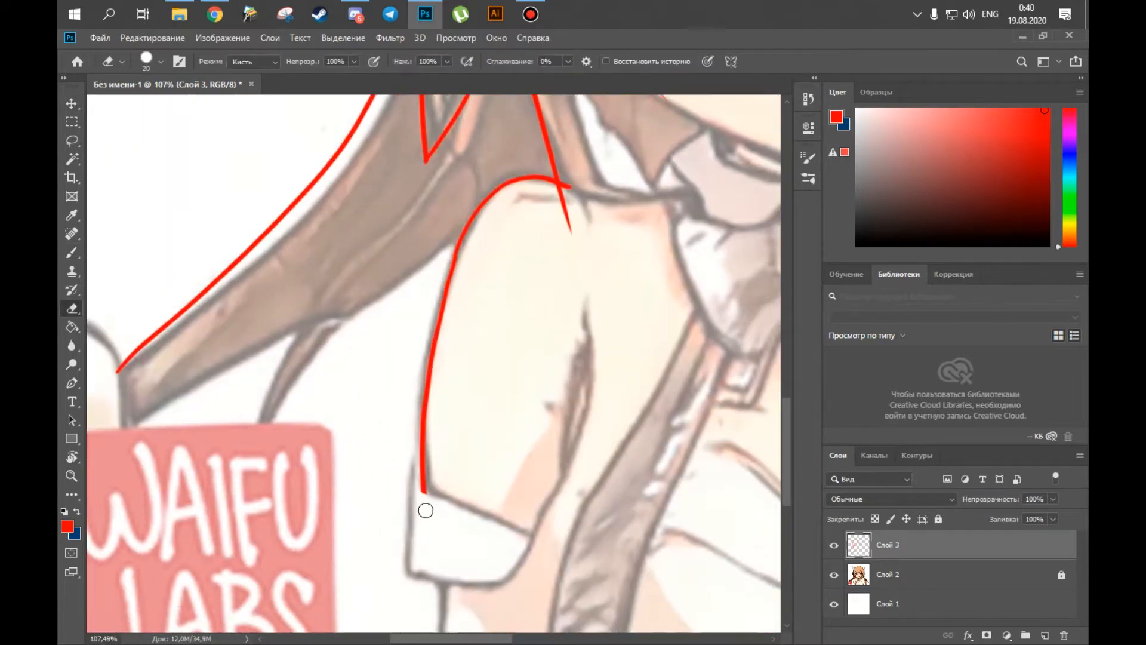
{"action": "key", "text": "b"}
{"action": "left_click_drag", "start_coordinate": [425, 509], "coordinate": [328, 464]}
{"action": "left_click_drag", "start_coordinate": [361, 425], "coordinate": [280, 515]}
{"action": "key", "text": "r"}
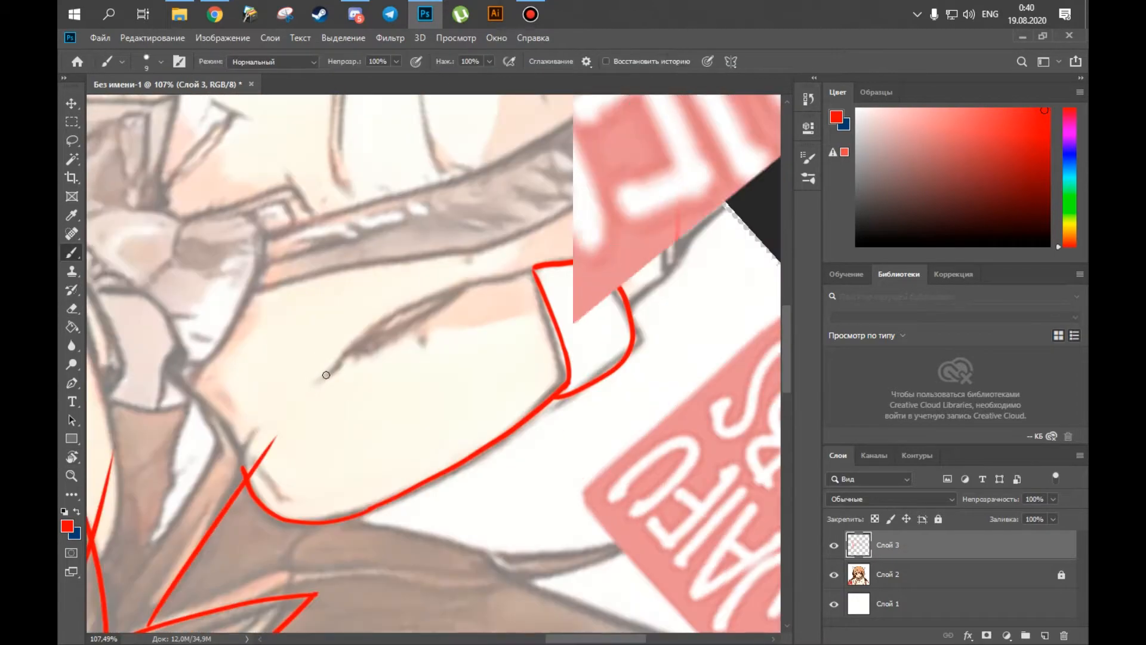
Hide and show the reference layer Слой 2 to check the traced lines on their own.
{"action": "left_click", "coordinate": [834, 574]}
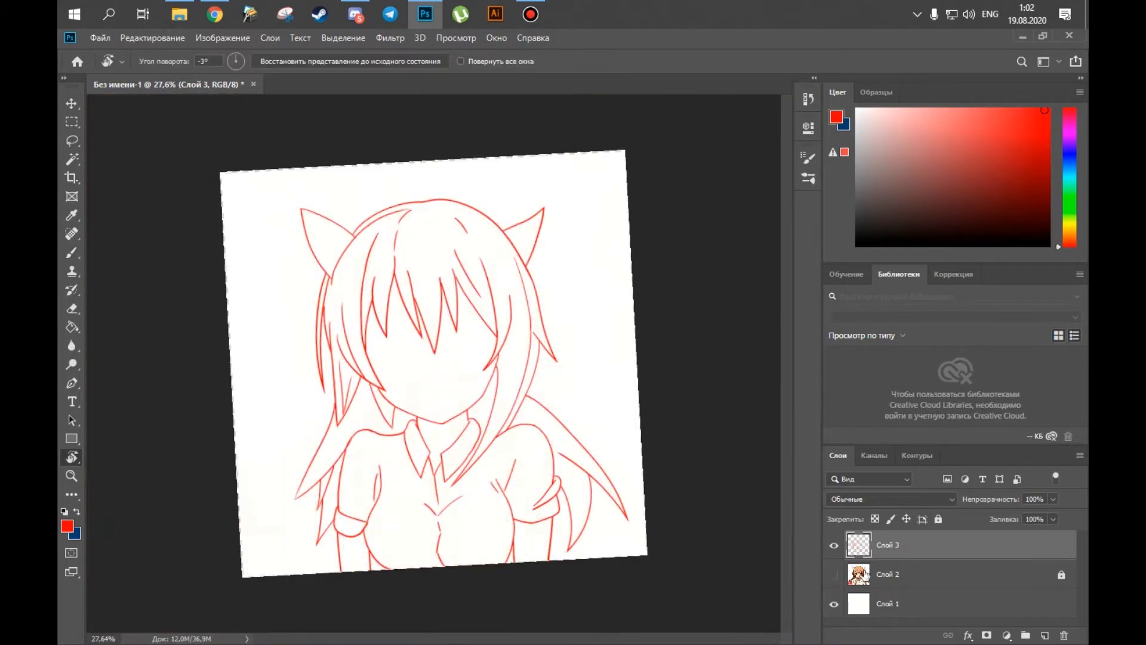
{"action": "key", "text": "b"}
{"action": "left_click", "coordinate": [834, 574]}
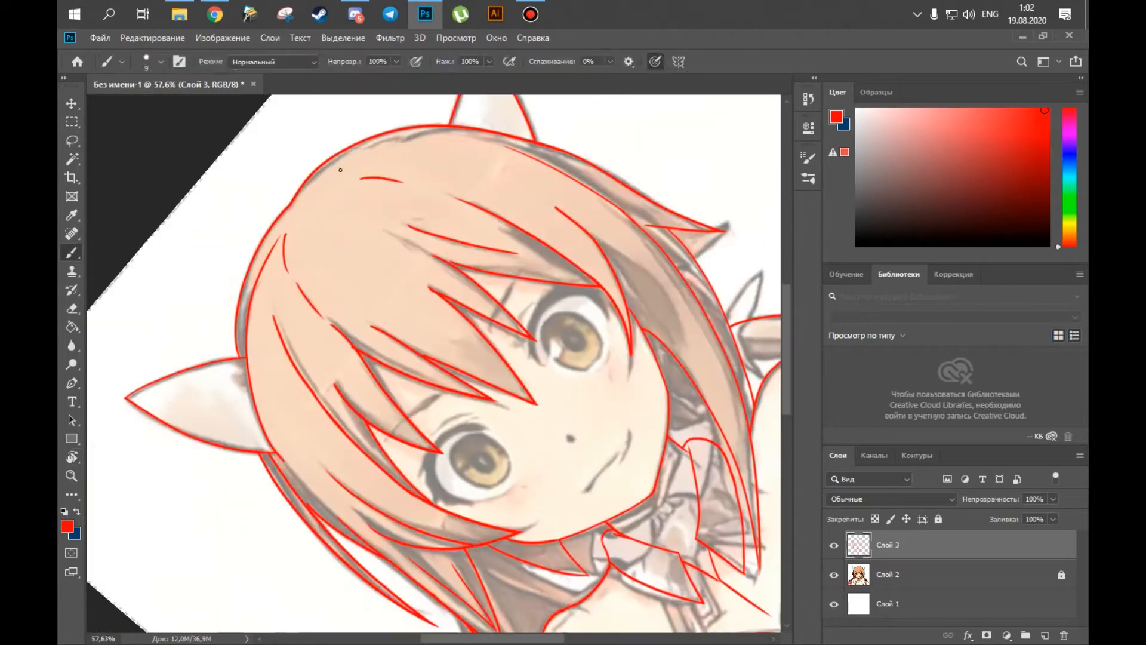
Examine the full traced outline from several angles and zoom levels with the reference layer Слой 2 hidden.
{"action": "key", "text": "r"}
{"action": "left_click_drag", "start_coordinate": [572, 262], "coordinate": [603, 358]}
{"action": "key", "text": "b"}
{"action": "left_click", "coordinate": [834, 574]}
{"action": "left_click", "coordinate": [834, 574]}
{"action": "scroll", "coordinate": [452, 338], "scroll_direction": "up", "scroll_amount": 4}
{"action": "mouse_move", "coordinate": [452, 338]}
{"action": "left_mouse_down"}
{"action": "mouse_move", "coordinate": [481, 229]}
{"action": "mouse_move", "coordinate": [441, 173]}
{"action": "mouse_move", "coordinate": [449, 192]}
{"action": "left_mouse_up"}
{"action": "left_click_drag", "start_coordinate": [370, 503], "coordinate": [435, 539]}
{"action": "left_click_drag", "start_coordinate": [292, 182], "coordinate": [345, 378]}
{"action": "key", "text": "z"}
{"action": "left_click_drag", "start_coordinate": [340, 379], "coordinate": [389, 379]}
{"action": "key", "text": "b"}
Add a new layer named лицо for the face, and rename the outline layer контур and lock it.
{"action": "left_click", "coordinate": [1044, 636]}
{"action": "double_click", "coordinate": [888, 573]}
{"action": "type", "text": "r"}
{"action": "double_click", "coordinate": [887, 545]}
{"action": "type", "text": "лицо"}
{"action": "key", "text": "Return"}
Paint the nose as a solid dot and draw the left eyebrow as a thick tapered line.
{"action": "left_click_drag", "start_coordinate": [608, 507], "coordinate": [697, 507]}
{"action": "mouse_move", "coordinate": [582, 483]}
{"action": "left_mouse_down"}
{"action": "mouse_move", "coordinate": [594, 467]}
{"action": "mouse_move", "coordinate": [600, 497]}
{"action": "left_mouse_up"}
{"action": "left_click_drag", "start_coordinate": [605, 487], "coordinate": [505, 488]}
{"action": "mouse_move", "coordinate": [453, 382]}
{"action": "left_mouse_down"}
{"action": "mouse_move", "coordinate": [513, 382]}
{"action": "mouse_move", "coordinate": [423, 405]}
{"action": "left_mouse_up"}
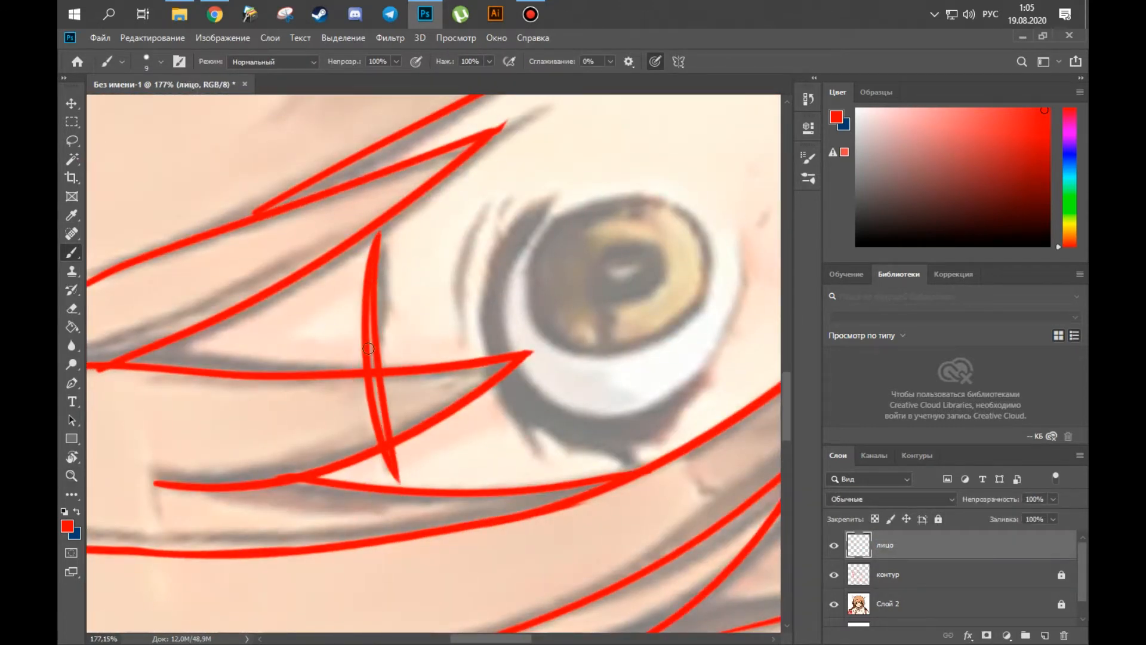
{"action": "left_click_drag", "start_coordinate": [372, 294], "coordinate": [386, 440]}
Draw the right eyebrow as a thick tapered line across the bangs.
{"action": "key", "text": "r"}
{"action": "left_click_drag", "start_coordinate": [370, 451], "coordinate": [328, 335]}
{"action": "left_click_drag", "start_coordinate": [573, 251], "coordinate": [299, 430]}
{"action": "left_click_drag", "start_coordinate": [529, 243], "coordinate": [409, 352]}
{"action": "key", "text": "z"}
{"action": "left_click_drag", "start_coordinate": [450, 351], "coordinate": [415, 351]}
{"action": "key", "text": "b"}
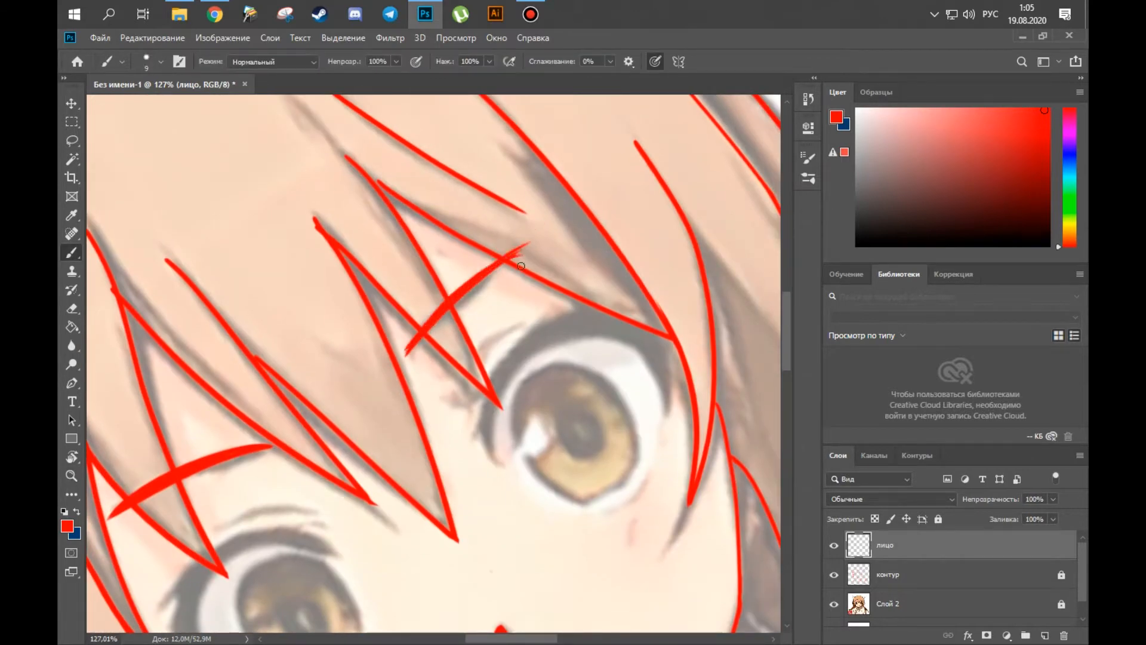
Draw the thin curved eyelid creases above both eyes.
{"action": "key", "text": "z"}
{"action": "mouse_move", "coordinate": [418, 339]}
{"action": "left_mouse_down"}
{"action": "mouse_move", "coordinate": [477, 339]}
{"action": "mouse_move", "coordinate": [371, 352]}
{"action": "left_mouse_up"}
{"action": "key", "text": "e"}
{"action": "key", "text": "b"}
{"action": "left_click_drag", "start_coordinate": [315, 299], "coordinate": [388, 299]}
{"action": "key", "text": "r"}
{"action": "mouse_move", "coordinate": [370, 269]}
{"action": "left_mouse_down"}
{"action": "mouse_move", "coordinate": [338, 392]}
{"action": "mouse_move", "coordinate": [418, 266]}
{"action": "left_mouse_up"}
{"action": "key", "text": "ctrl+z"}
{"action": "key", "text": "z"}
{"action": "left_click_drag", "start_coordinate": [418, 317], "coordinate": [352, 316]}
{"action": "key", "text": "r"}
{"action": "left_click_drag", "start_coordinate": [370, 268], "coordinate": [487, 262]}
{"action": "left_click_drag", "start_coordinate": [644, 227], "coordinate": [457, 290]}
{"action": "key", "text": "b"}
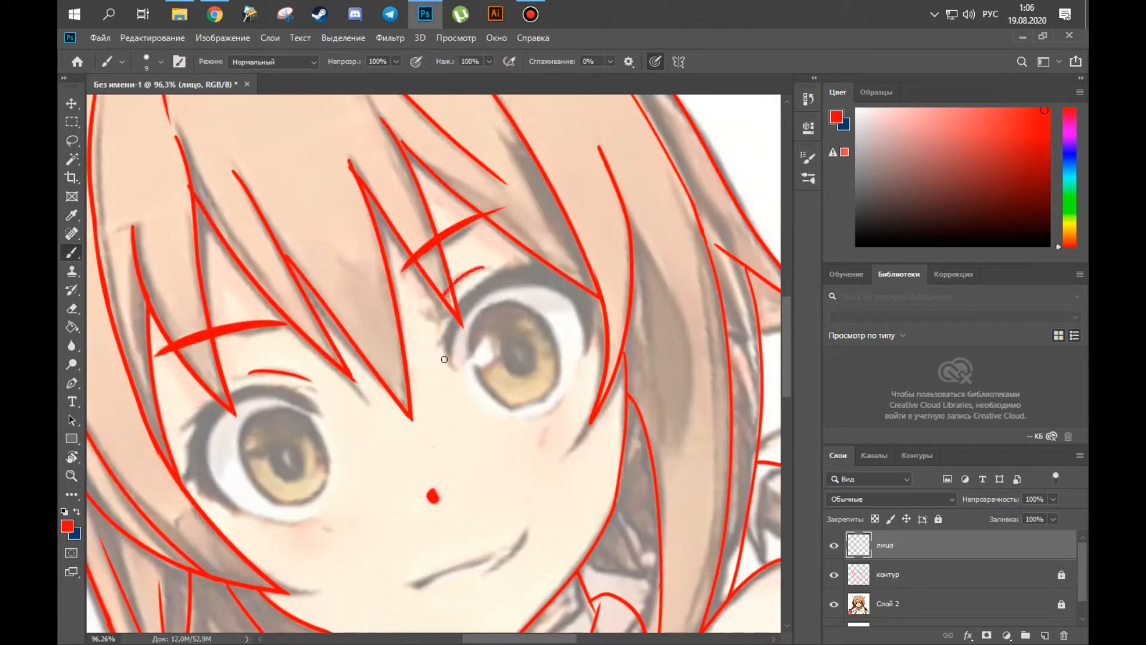
Draw the pointed lashes at the outer corner of the left eye.
{"action": "key", "text": "z"}
{"action": "left_click_drag", "start_coordinate": [358, 358], "coordinate": [391, 358]}
{"action": "mouse_move", "coordinate": [567, 223]}
{"action": "left_mouse_down"}
{"action": "mouse_move", "coordinate": [574, 205]}
{"action": "mouse_move", "coordinate": [634, 299]}
{"action": "left_mouse_up"}
{"action": "key", "text": "r"}
{"action": "left_click_drag", "start_coordinate": [239, 369], "coordinate": [322, 402]}
{"action": "left_click_drag", "start_coordinate": [374, 439], "coordinate": [334, 383]}
{"action": "left_click_drag", "start_coordinate": [329, 364], "coordinate": [348, 362]}
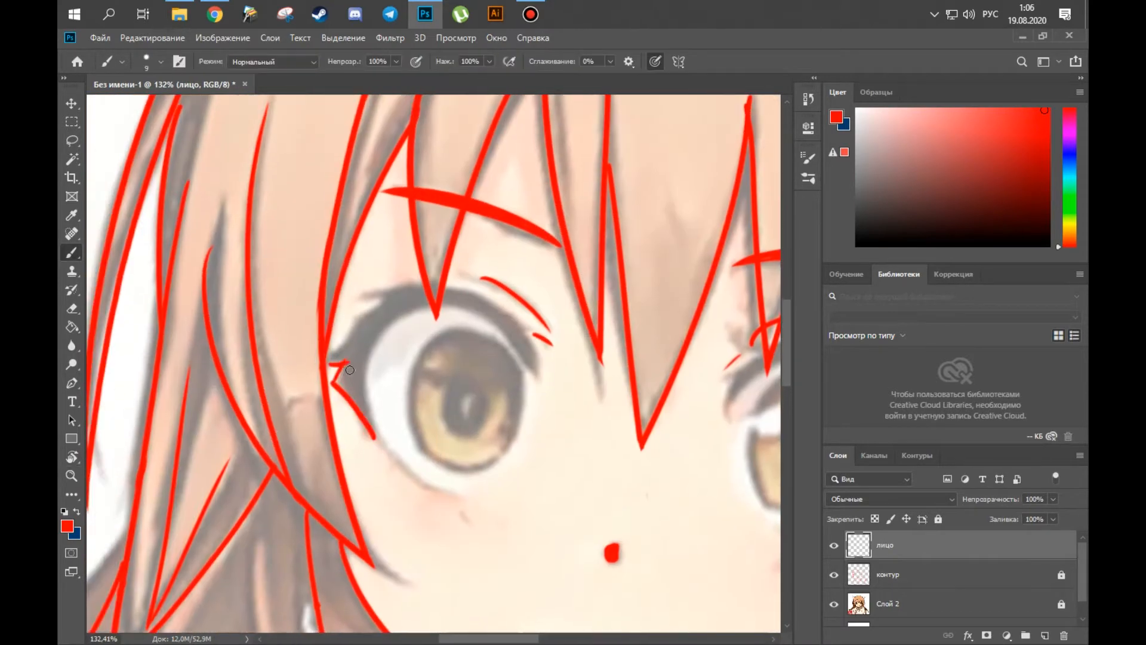
Outline the upper lashes of the left eye from the outer corner over the top of the eye.
{"action": "left_click_drag", "start_coordinate": [358, 319], "coordinate": [394, 293]}
{"action": "left_click_drag", "start_coordinate": [363, 299], "coordinate": [412, 282]}
{"action": "key", "text": "r"}
{"action": "mouse_move", "coordinate": [412, 282]}
{"action": "left_mouse_down"}
{"action": "mouse_move", "coordinate": [366, 315]}
{"action": "mouse_move", "coordinate": [406, 334]}
{"action": "left_mouse_up"}
{"action": "key", "text": "z"}
{"action": "left_click_drag", "start_coordinate": [322, 406], "coordinate": [367, 296]}
{"action": "mouse_move", "coordinate": [367, 296]}
{"action": "left_mouse_down"}
{"action": "mouse_move", "coordinate": [459, 231]}
{"action": "mouse_move", "coordinate": [530, 237]}
{"action": "left_mouse_up"}
{"action": "key", "text": "r"}
{"action": "left_click_drag", "start_coordinate": [530, 239], "coordinate": [394, 280]}
Erase the uneven parts of the left eye's lash outline and redraw its edges.
{"action": "key", "text": "e"}
{"action": "key", "text": "b"}
{"action": "left_click_drag", "start_coordinate": [382, 320], "coordinate": [411, 295]}
{"action": "left_click_drag", "start_coordinate": [394, 377], "coordinate": [409, 298]}
{"action": "key", "text": "e"}
{"action": "key", "text": "b"}
{"action": "mouse_move", "coordinate": [290, 462]}
{"action": "left_mouse_down"}
{"action": "mouse_move", "coordinate": [289, 399]}
{"action": "mouse_move", "coordinate": [325, 281]}
{"action": "left_mouse_up"}
Finish the left eye's lash tips and fill the upper lash line in solid red.
{"action": "key", "text": "r"}
{"action": "left_click_drag", "start_coordinate": [353, 330], "coordinate": [356, 367]}
{"action": "left_click_drag", "start_coordinate": [356, 367], "coordinate": [395, 395]}
{"action": "left_click_drag", "start_coordinate": [338, 373], "coordinate": [404, 304]}
{"action": "left_click_drag", "start_coordinate": [299, 459], "coordinate": [301, 474]}
{"action": "key", "text": "r"}
{"action": "left_click_drag", "start_coordinate": [350, 291], "coordinate": [328, 329]}
{"action": "mouse_move", "coordinate": [357, 352]}
{"action": "left_mouse_down"}
{"action": "mouse_move", "coordinate": [339, 327]}
{"action": "mouse_move", "coordinate": [414, 235]}
{"action": "left_mouse_up"}
{"action": "key", "text": "r"}
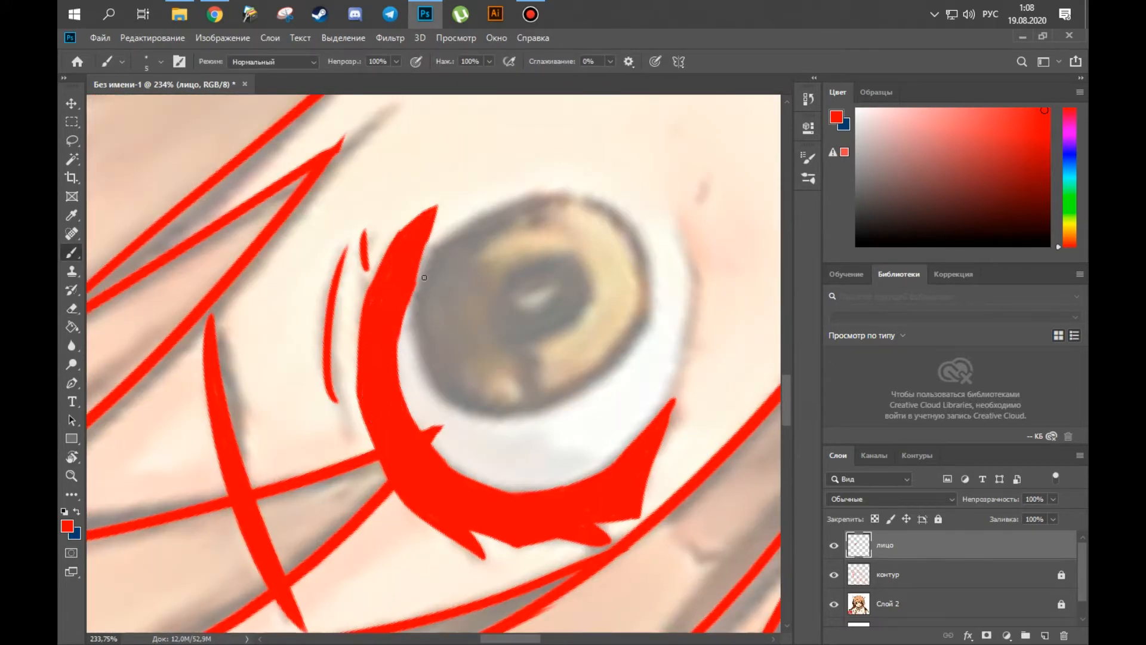
Draw the small lash strokes at the inner corner of the right eye.
{"action": "key", "text": "r"}
{"action": "left_click_drag", "start_coordinate": [423, 278], "coordinate": [497, 421]}
{"action": "key", "text": "z"}
{"action": "left_click_drag", "start_coordinate": [465, 351], "coordinate": [389, 384]}
{"action": "left_click_drag", "start_coordinate": [597, 412], "coordinate": [650, 412]}
{"action": "key", "text": "r"}
{"action": "left_click_drag", "start_coordinate": [525, 350], "coordinate": [491, 291]}
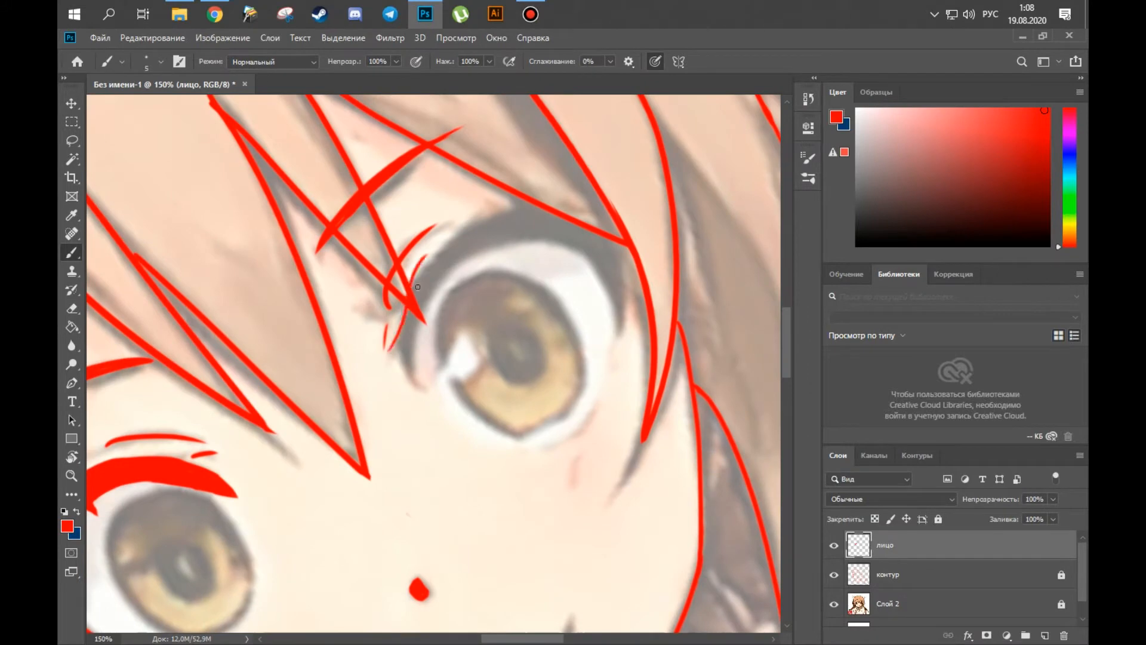
Draw the thick upper lash line of the right eye from its inner corner over the top.
{"action": "left_click_drag", "start_coordinate": [475, 215], "coordinate": [522, 203]}
{"action": "key", "text": "z"}
{"action": "left_click_drag", "start_coordinate": [398, 387], "coordinate": [450, 388]}
{"action": "mouse_move", "coordinate": [404, 322]}
{"action": "left_mouse_down"}
{"action": "mouse_move", "coordinate": [456, 404]}
{"action": "mouse_move", "coordinate": [432, 274]}
{"action": "left_mouse_up"}
{"action": "key", "text": "z"}
{"action": "left_click_drag", "start_coordinate": [489, 350], "coordinate": [445, 350]}
{"action": "left_click_drag", "start_coordinate": [449, 305], "coordinate": [464, 266]}
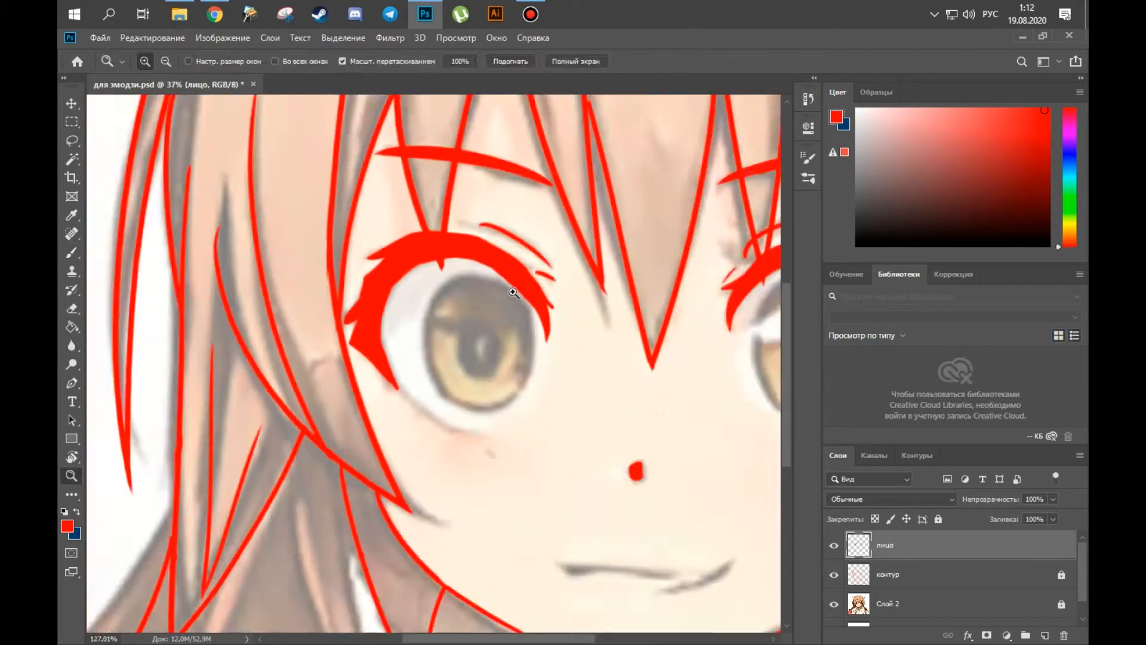
Draw the oval iris outline of the left eye with thin red strokes along both sides.
{"action": "left_click_drag", "start_coordinate": [514, 292], "coordinate": [534, 293]}
{"action": "key", "text": "r"}
{"action": "left_click_drag", "start_coordinate": [401, 330], "coordinate": [430, 338]}
{"action": "left_click_drag", "start_coordinate": [422, 448], "coordinate": [418, 368]}
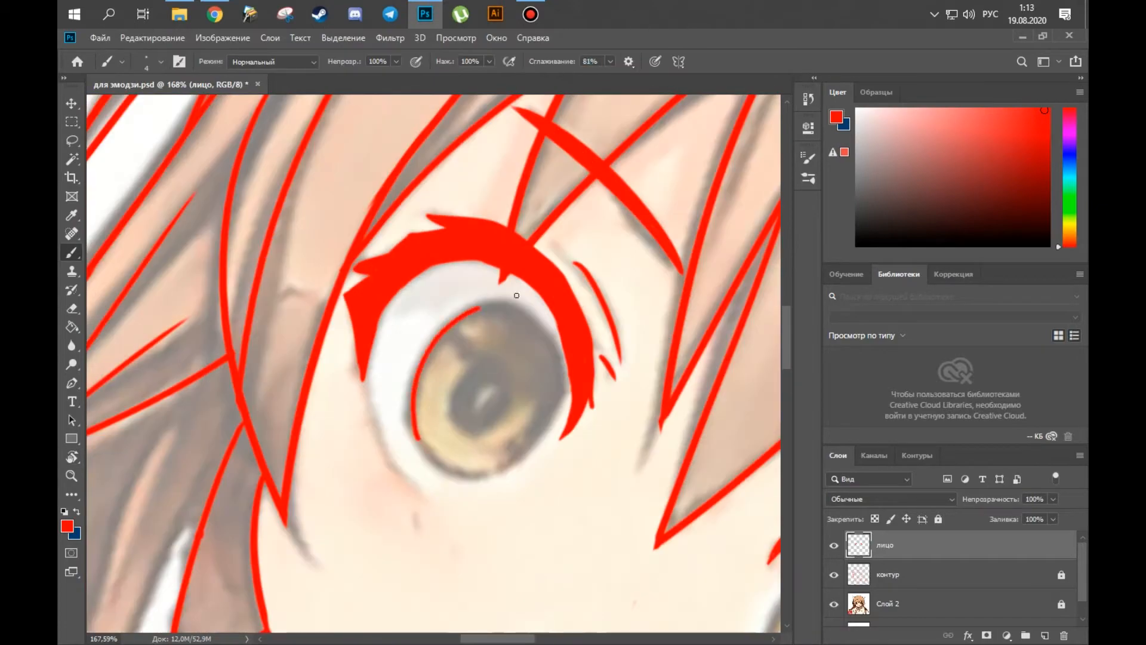
{"action": "left_click_drag", "start_coordinate": [475, 483], "coordinate": [422, 446]}
{"action": "key", "text": "r"}
{"action": "left_click_drag", "start_coordinate": [571, 405], "coordinate": [567, 314]}
Draw the oval iris outline of the right eye and clean up its stroke ends.
{"action": "key", "text": "z"}
{"action": "left_click_drag", "start_coordinate": [522, 412], "coordinate": [486, 414]}
{"action": "left_click_drag", "start_coordinate": [521, 416], "coordinate": [569, 310]}
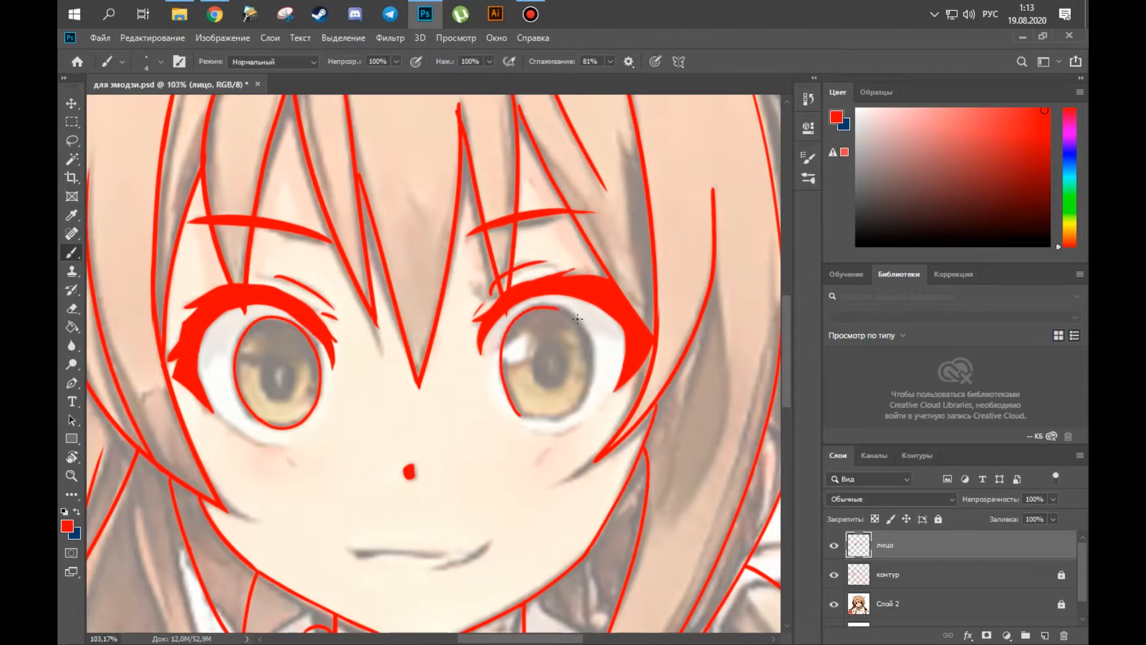
{"action": "left_click_drag", "start_coordinate": [520, 421], "coordinate": [544, 421]}
{"action": "key", "text": "e"}
{"action": "mouse_move", "coordinate": [520, 423]}
{"action": "left_mouse_down"}
{"action": "mouse_move", "coordinate": [552, 421]}
{"action": "mouse_move", "coordinate": [498, 459]}
{"action": "left_mouse_up"}
{"action": "key", "text": "r"}
{"action": "left_click_drag", "start_coordinate": [601, 499], "coordinate": [537, 499]}
{"action": "left_click_drag", "start_coordinate": [537, 499], "coordinate": [603, 394]}
{"action": "left_click", "coordinate": [834, 605]}
{"action": "left_click", "coordinate": [834, 605]}
Draw two thin mouth curves, lock the контур layer, and move the curves down onto the reference mouth.
{"action": "key", "text": "z"}
{"action": "left_click_drag", "start_coordinate": [618, 514], "coordinate": [656, 514]}
{"action": "key", "text": "b"}
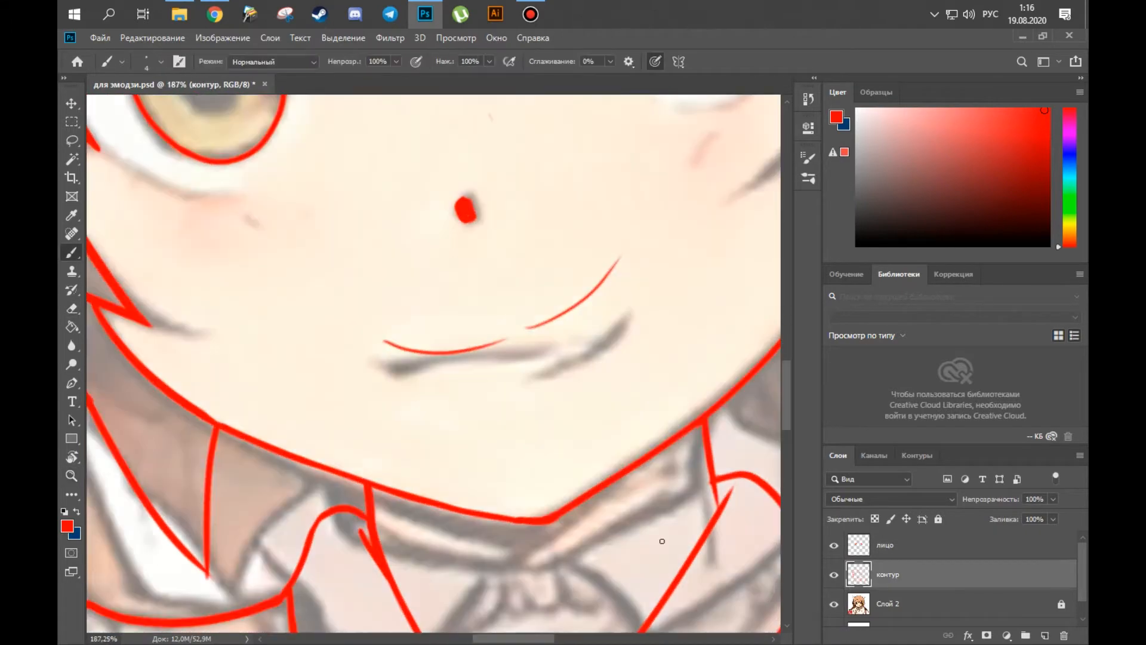
{"action": "key", "text": "l"}
{"action": "left_click", "coordinate": [939, 519]}
{"action": "left_click", "coordinate": [941, 550]}
{"action": "left_click_drag", "start_coordinate": [611, 233], "coordinate": [609, 235]}
{"action": "left_click_drag", "start_coordinate": [497, 333], "coordinate": [501, 350]}
{"action": "key", "text": "ctrl+d"}
Erase and redraw the uneven parts of the mouth curves.
{"action": "key", "text": "r"}
{"action": "key", "text": "b"}
{"action": "key", "text": "e"}
{"action": "left_click_drag", "start_coordinate": [432, 336], "coordinate": [452, 423]}
{"action": "key", "text": "b"}
{"action": "key", "text": "e"}
{"action": "left_click_drag", "start_coordinate": [537, 542], "coordinate": [484, 500]}
{"action": "key", "text": "r"}
Lasso part of the mouth line with the reference hidden, free-transform its placement, and show the reference again.
{"action": "left_click", "coordinate": [834, 604]}
{"action": "key", "text": "l"}
{"action": "left_click_drag", "start_coordinate": [453, 169], "coordinate": [474, 169]}
{"action": "key", "text": "ctrl+t"}
{"action": "left_click_drag", "start_coordinate": [595, 145], "coordinate": [631, 121]}
{"action": "key", "text": "Return"}
{"action": "key", "text": "ctrl+d"}
{"action": "scroll", "coordinate": [500, 477], "scroll_direction": "down", "scroll_amount": 10}
{"action": "left_click_drag", "start_coordinate": [457, 427], "coordinate": [449, 389]}
{"action": "left_click", "coordinate": [834, 604]}
{"action": "scroll", "coordinate": [424, 303], "scroll_direction": "up", "scroll_amount": 10}
Undo the last mouth stroke, then lasso and free-transform the mouth line to refine its tilt.
{"action": "key", "text": "b"}
{"action": "key", "text": "ctrl+z"}
{"action": "left_click", "coordinate": [440, 322]}
{"action": "key", "text": "l"}
{"action": "left_click_drag", "start_coordinate": [440, 295], "coordinate": [439, 297]}
{"action": "key", "text": "ctrl+t"}
{"action": "left_click_drag", "start_coordinate": [440, 293], "coordinate": [438, 255]}
{"action": "left_click_drag", "start_coordinate": [460, 312], "coordinate": [465, 312]}
{"action": "left_click_drag", "start_coordinate": [479, 220], "coordinate": [471, 222]}
{"action": "key", "text": "Return"}
{"action": "key", "text": "ctrl+d"}
{"action": "left_click_drag", "start_coordinate": [533, 379], "coordinate": [514, 365]}
{"action": "key", "text": "ctrl+z"}
{"action": "left_click_drag", "start_coordinate": [457, 327], "coordinate": [528, 294]}
{"action": "scroll", "coordinate": [452, 328], "scroll_direction": "down", "scroll_amount": 2}
{"action": "key", "text": "v"}
{"action": "key", "text": "ctrl+z"}
Lasso the mouth line once more and free-transform it into its final position.
{"action": "key", "text": "l"}
{"action": "left_click_drag", "start_coordinate": [464, 276], "coordinate": [463, 274]}
{"action": "key", "text": "ctrl+t"}
{"action": "left_click_drag", "start_coordinate": [495, 358], "coordinate": [498, 354]}
{"action": "mouse_move", "coordinate": [479, 342]}
{"action": "left_mouse_down"}
{"action": "mouse_move", "coordinate": [383, 348]}
{"action": "mouse_move", "coordinate": [654, 316]}
{"action": "left_mouse_up"}
{"action": "key", "text": "Return"}
{"action": "key", "text": "ctrl+d"}
Paint a solid red oval pupil inside the iris of each eye.
{"action": "scroll", "coordinate": [498, 404], "scroll_direction": "down", "scroll_amount": 8}
{"action": "left_click", "coordinate": [833, 604]}
{"action": "left_click", "coordinate": [834, 604]}
{"action": "scroll", "coordinate": [439, 334], "scroll_direction": "up", "scroll_amount": 6}
{"action": "left_click", "coordinate": [833, 545]}
{"action": "left_click_drag", "start_coordinate": [467, 327], "coordinate": [564, 367]}
{"action": "left_click", "coordinate": [834, 546]}
{"action": "key", "text": "e"}
{"action": "key", "text": "b"}
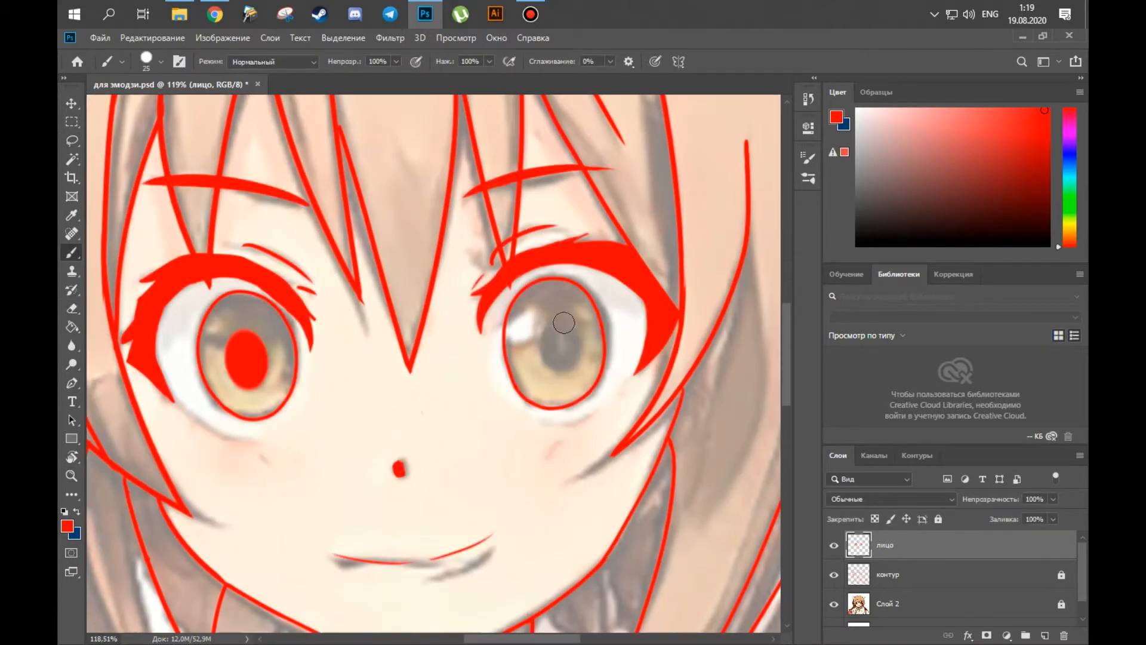
{"action": "key", "text": "e"}
{"action": "left_click_drag", "start_coordinate": [560, 351], "coordinate": [573, 322]}
Compare the line art with the reference hidden and shown, and with the face layer hidden and shown.
{"action": "scroll", "coordinate": [511, 400], "scroll_direction": "down", "scroll_amount": 8}
{"action": "scroll", "coordinate": [511, 358], "scroll_direction": "up", "scroll_amount": 2}
{"action": "left_click", "coordinate": [833, 604]}
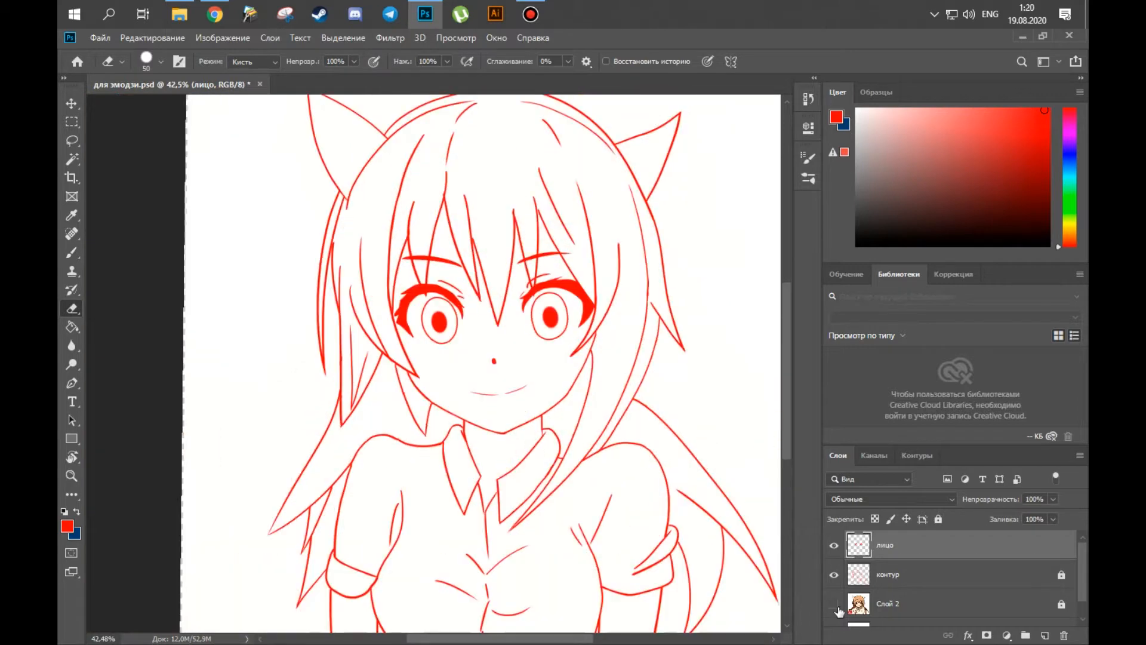
{"action": "left_click", "coordinate": [833, 604]}
{"action": "scroll", "coordinate": [489, 311], "scroll_direction": "up", "scroll_amount": 6}
{"action": "left_click", "coordinate": [834, 546]}
{"action": "left_click", "coordinate": [833, 545]}
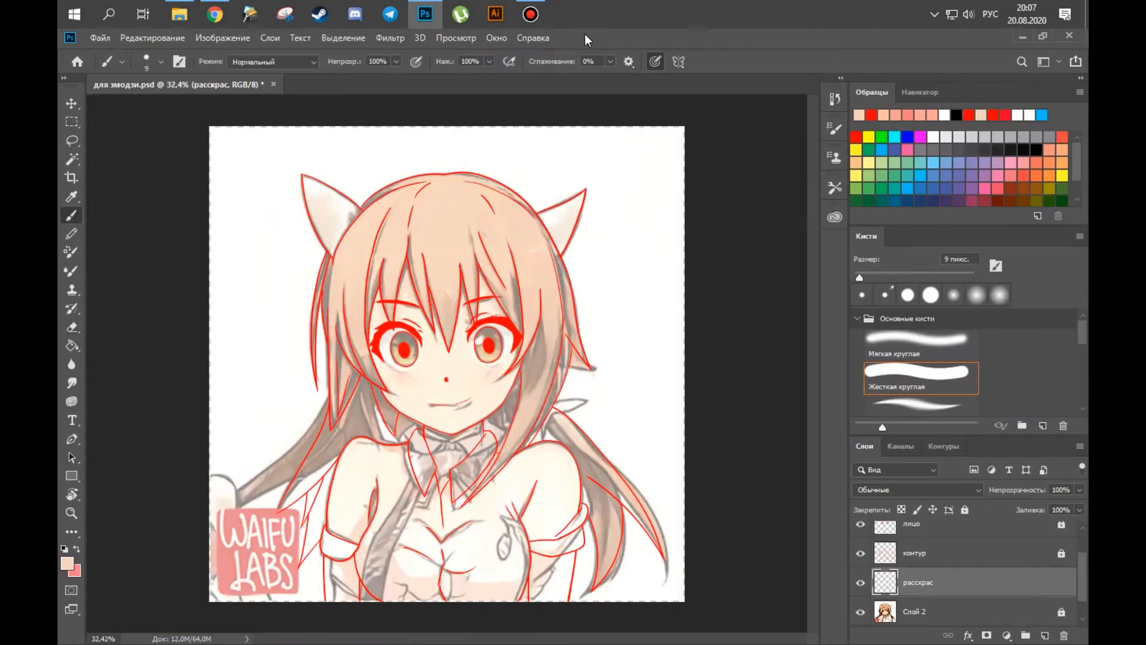
Start painting the hair light orange on the расскрас layer and hide the reference layer.
{"action": "left_click", "coordinate": [496, 38]}
{"action": "left_click", "coordinate": [525, 477]}
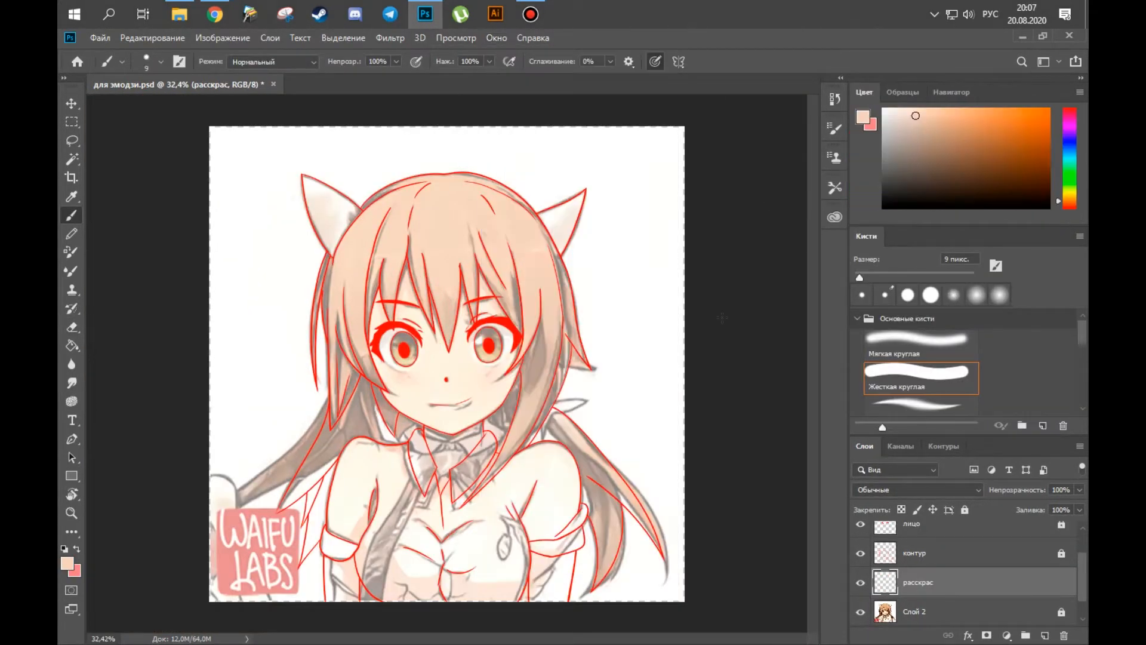
{"action": "left_click_drag", "start_coordinate": [412, 240], "coordinate": [426, 259]}
{"action": "mouse_move", "coordinate": [481, 219]}
{"action": "left_mouse_down"}
{"action": "mouse_move", "coordinate": [365, 197]}
{"action": "mouse_move", "coordinate": [215, 325]}
{"action": "mouse_move", "coordinate": [196, 367]}
{"action": "left_mouse_up"}
{"action": "key", "text": "z"}
{"action": "left_click_drag", "start_coordinate": [174, 351], "coordinate": [229, 323]}
{"action": "left_click", "coordinate": [860, 611]}
{"action": "key", "text": "b"}
{"action": "key", "text": "ctrl+0"}
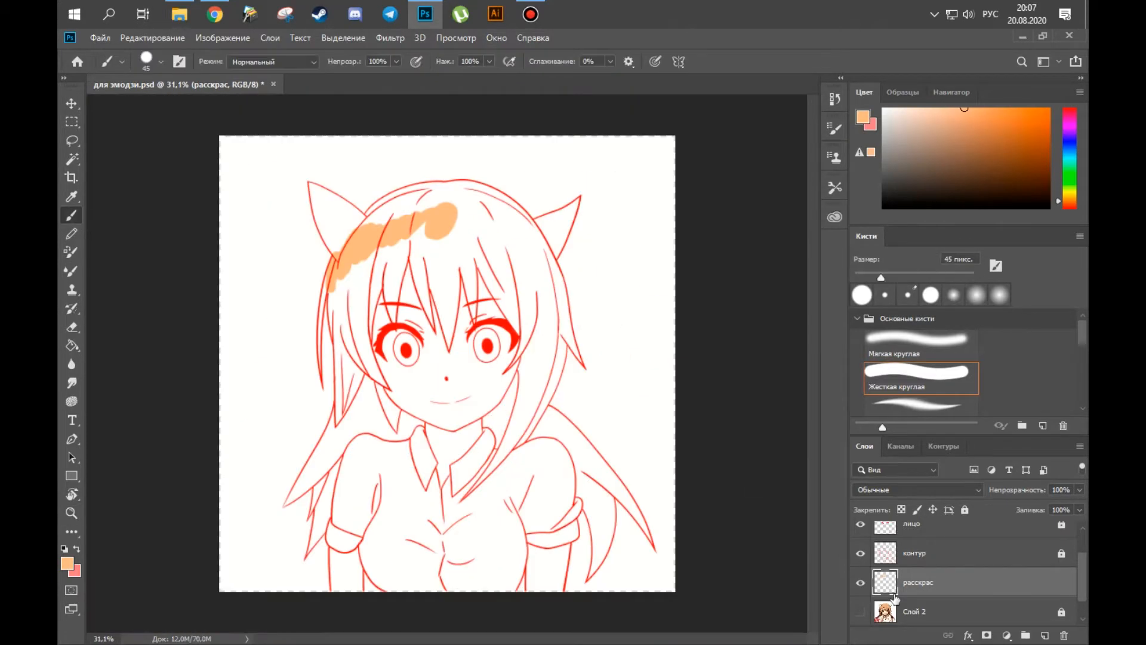
Fill a background layer beneath the расскрас layer with grey, lock it, and return to the расскрас layer.
{"action": "left_click", "coordinate": [919, 611]}
{"action": "key", "text": "g"}
{"action": "left_click", "coordinate": [330, 288]}
{"action": "left_click", "coordinate": [917, 583]}
{"action": "left_click", "coordinate": [369, 238], "text": "alt"}
{"action": "key", "text": "b"}
{"action": "left_click", "coordinate": [918, 611]}
{"action": "left_click", "coordinate": [964, 510]}
{"action": "left_click", "coordinate": [917, 582]}
Paint the inside of the character's silhouette light orange across the hair, face and body.
{"action": "key", "text": "z"}
{"action": "left_click_drag", "start_coordinate": [396, 282], "coordinate": [269, 286]}
{"action": "mouse_move", "coordinate": [468, 322]}
{"action": "left_mouse_down"}
{"action": "mouse_move", "coordinate": [478, 295]}
{"action": "mouse_move", "coordinate": [432, 297]}
{"action": "mouse_move", "coordinate": [435, 363]}
{"action": "mouse_move", "coordinate": [441, 161]}
{"action": "left_mouse_up"}
{"action": "key", "text": "z"}
{"action": "mouse_move", "coordinate": [474, 268]}
{"action": "left_mouse_down"}
{"action": "mouse_move", "coordinate": [461, 347]}
{"action": "mouse_move", "coordinate": [353, 456]}
{"action": "left_mouse_up"}
{"action": "left_click_drag", "start_coordinate": [358, 478], "coordinate": [361, 385]}
{"action": "mouse_move", "coordinate": [360, 430]}
{"action": "left_mouse_down"}
{"action": "mouse_move", "coordinate": [596, 483]}
{"action": "mouse_move", "coordinate": [624, 437]}
{"action": "left_mouse_up"}
{"action": "mouse_move", "coordinate": [454, 149]}
{"action": "left_mouse_down"}
{"action": "mouse_move", "coordinate": [325, 428]}
{"action": "mouse_move", "coordinate": [405, 572]}
{"action": "left_mouse_up"}
Extend the orange base up to the character's outline, using a smaller brush in narrow spots and a larger one for wider areas.
{"action": "key", "text": "z"}
{"action": "left_click_drag", "start_coordinate": [280, 256], "coordinate": [332, 259]}
{"action": "key", "text": "b"}
{"action": "key", "text": "bracketleft"}
{"action": "key", "text": "bracketleft"}
{"action": "key", "text": "bracketleft"}
{"action": "key", "text": "bracketleft"}
{"action": "key", "text": "bracketleft"}
{"action": "key", "text": "bracketleft"}
{"action": "key", "text": "bracketleft"}
{"action": "key", "text": "bracketleft"}
{"action": "key", "text": "bracketleft"}
{"action": "key", "text": "bracketleft"}
{"action": "key", "text": "bracketleft"}
{"action": "key", "text": "bracketleft"}
{"action": "left_click_drag", "start_coordinate": [289, 156], "coordinate": [295, 179]}
{"action": "key", "text": "bracketright"}
{"action": "key", "text": "bracketright"}
{"action": "key", "text": "bracketright"}
{"action": "key", "text": "bracketright"}
{"action": "mouse_move", "coordinate": [301, 188]}
{"action": "left_mouse_down"}
{"action": "mouse_move", "coordinate": [422, 478]}
{"action": "mouse_move", "coordinate": [360, 295]}
{"action": "left_mouse_up"}
Fill the character's ear on the right side of the drawing with orange out to its outline.
{"action": "key", "text": "r"}
{"action": "left_click_drag", "start_coordinate": [358, 263], "coordinate": [344, 449]}
{"action": "key", "text": "b"}
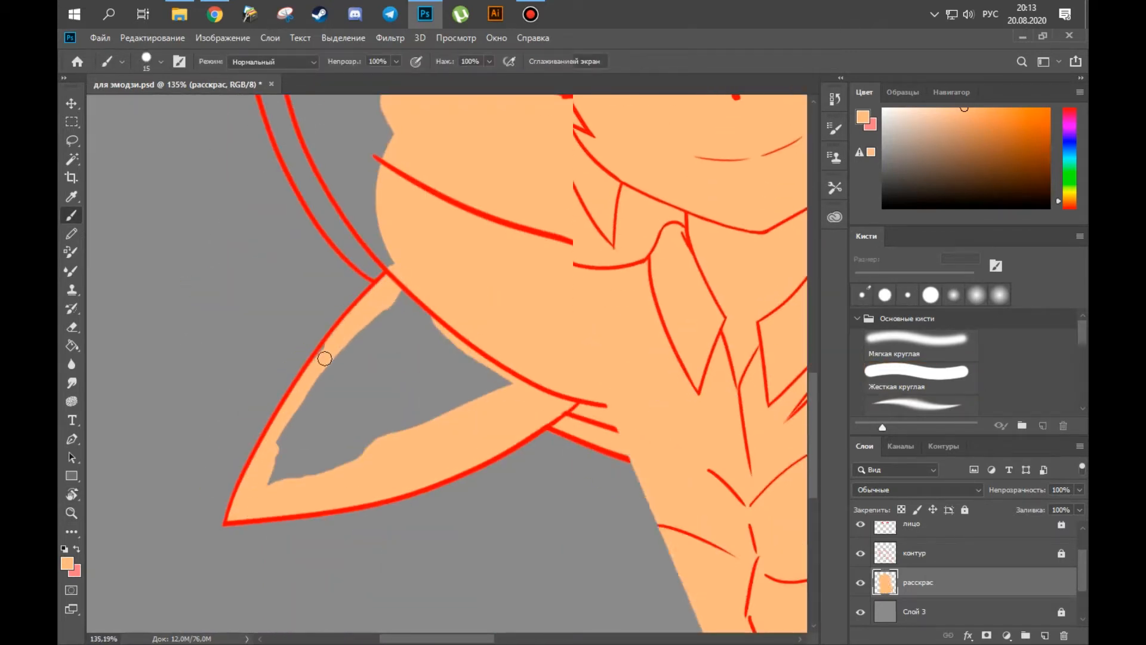
{"action": "mouse_move", "coordinate": [430, 263]}
{"action": "left_mouse_down"}
{"action": "mouse_move", "coordinate": [397, 382]}
{"action": "mouse_move", "coordinate": [365, 417]}
{"action": "left_mouse_up"}
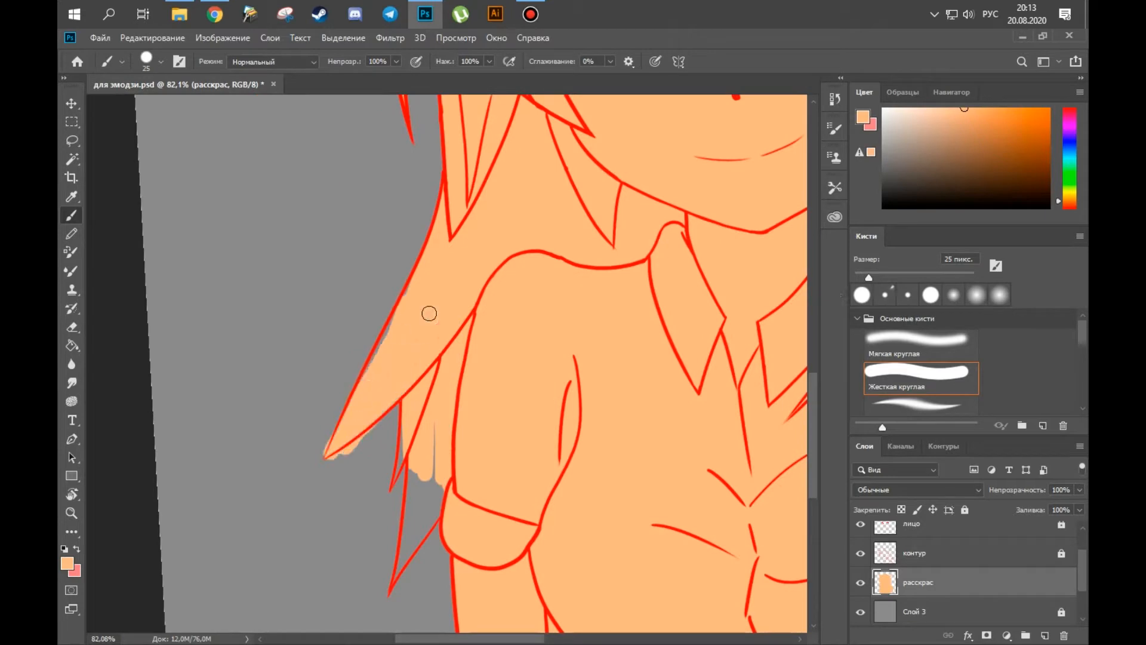
Fill the lower-left hair tips with orange, erase the colour spilling past their outlines, and reset the canvas rotation.
{"action": "left_click_drag", "start_coordinate": [410, 455], "coordinate": [398, 580]}
{"action": "left_click_drag", "start_coordinate": [412, 561], "coordinate": [437, 492]}
{"action": "key", "text": "z"}
{"action": "left_click_drag", "start_coordinate": [365, 601], "coordinate": [397, 601]}
{"action": "key", "text": "e"}
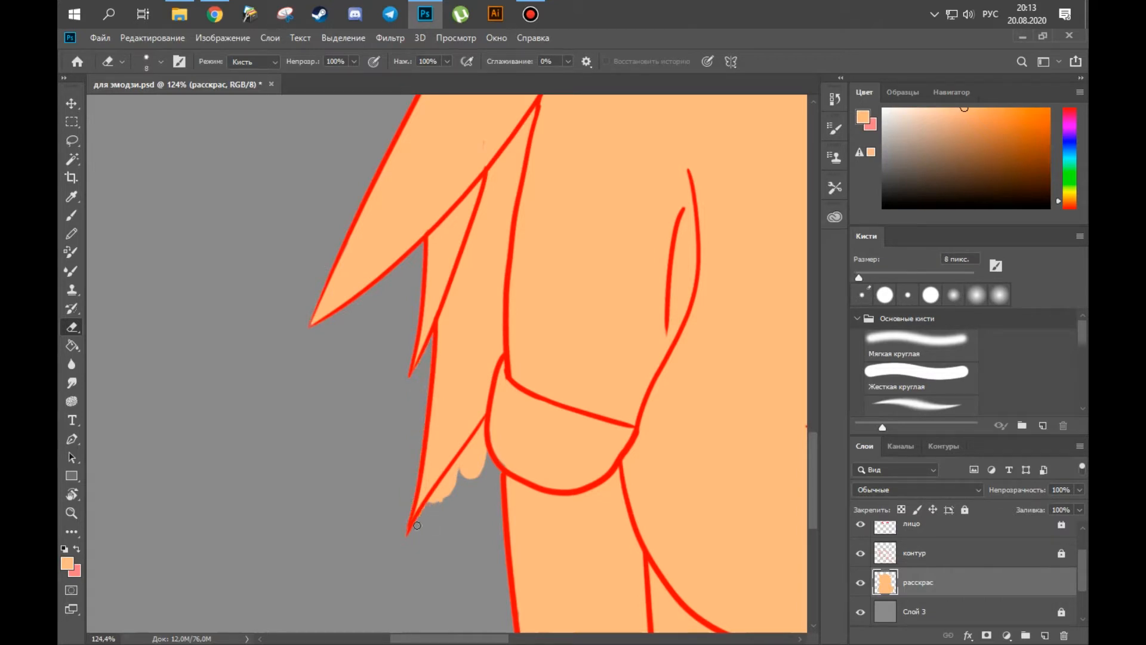
{"action": "key", "text": "b"}
{"action": "key", "text": "z"}
{"action": "left_click_drag", "start_coordinate": [451, 487], "coordinate": [364, 487]}
{"action": "key", "text": "r"}
{"action": "left_click_drag", "start_coordinate": [570, 442], "coordinate": [575, 432]}
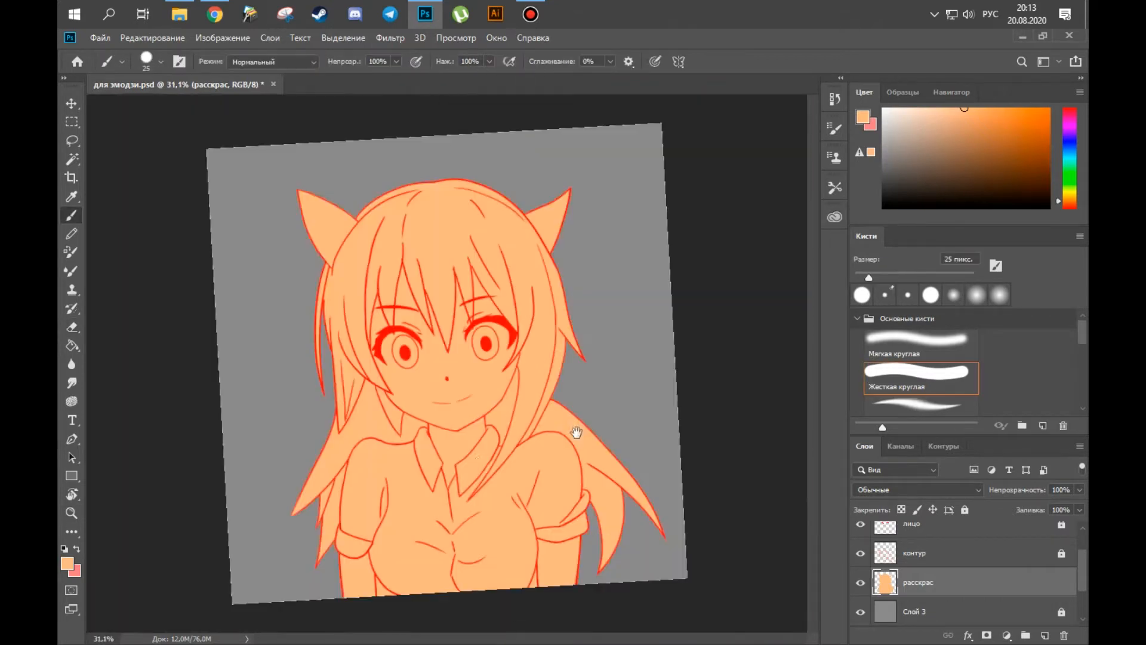
{"action": "key", "text": "r"}
{"action": "key", "text": "Escape"}
Select the silhouette from the расскрас layer's contents and name the new layer above it лицо.
{"action": "left_click", "coordinate": [886, 612], "text": "ctrl"}
{"action": "double_click", "coordinate": [913, 590]}
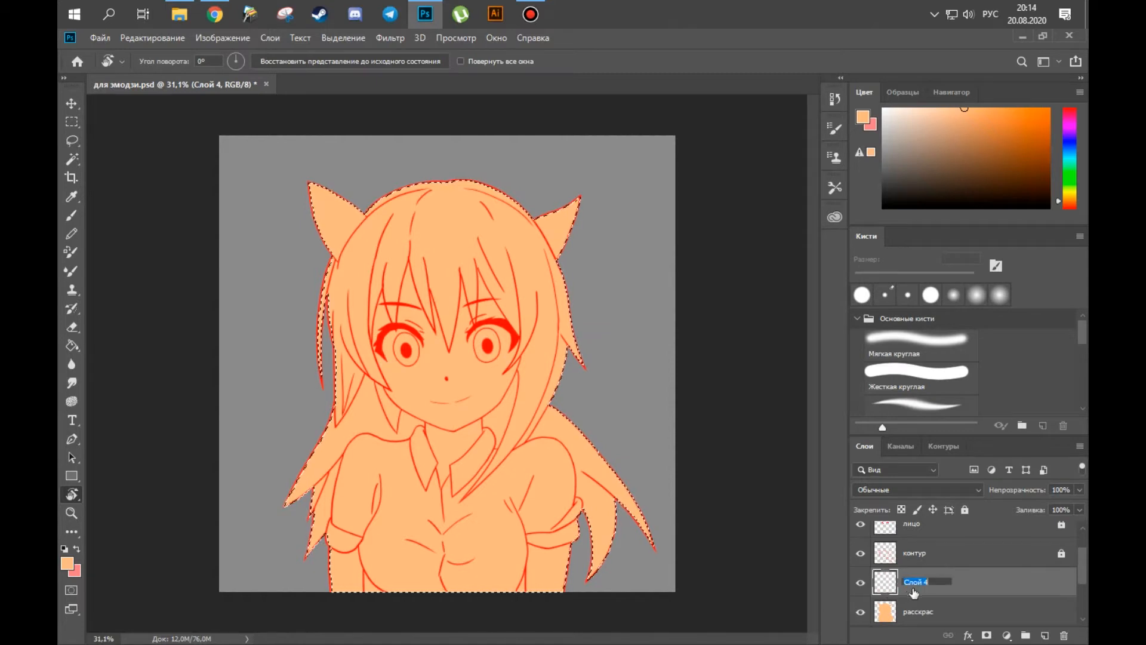
{"action": "type", "text": "лицо"}
{"action": "key", "text": "Return"}
Pick a pale peach colour and paint the skin between the hair strands above the left eye with a small brush.
{"action": "key", "text": "b"}
{"action": "left_click", "coordinate": [926, 108]}
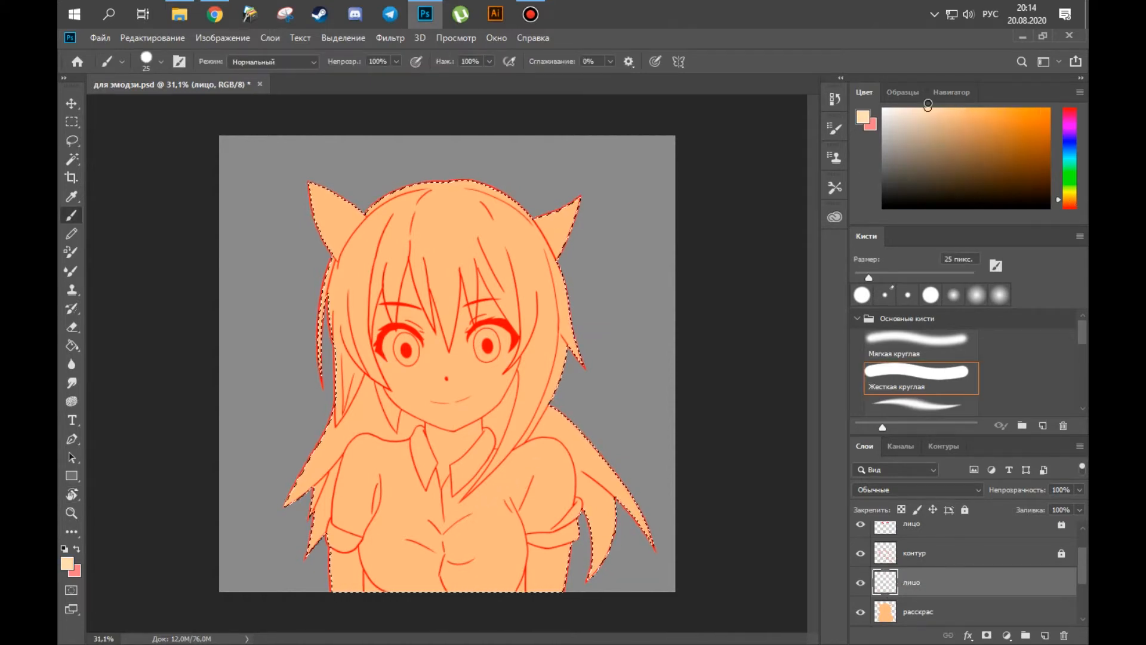
{"action": "key", "text": "z"}
{"action": "left_click_drag", "start_coordinate": [381, 328], "coordinate": [430, 332]}
{"action": "key", "text": "z"}
{"action": "mouse_move", "coordinate": [403, 258]}
{"action": "left_mouse_down"}
{"action": "mouse_move", "coordinate": [390, 258]}
{"action": "mouse_move", "coordinate": [430, 258]}
{"action": "left_mouse_up"}
{"action": "key", "text": "bracketleft"}
{"action": "key", "text": "bracketleft"}
{"action": "key", "text": "bracketleft"}
{"action": "key", "text": "bracketleft"}
{"action": "left_click_drag", "start_coordinate": [366, 206], "coordinate": [365, 217]}
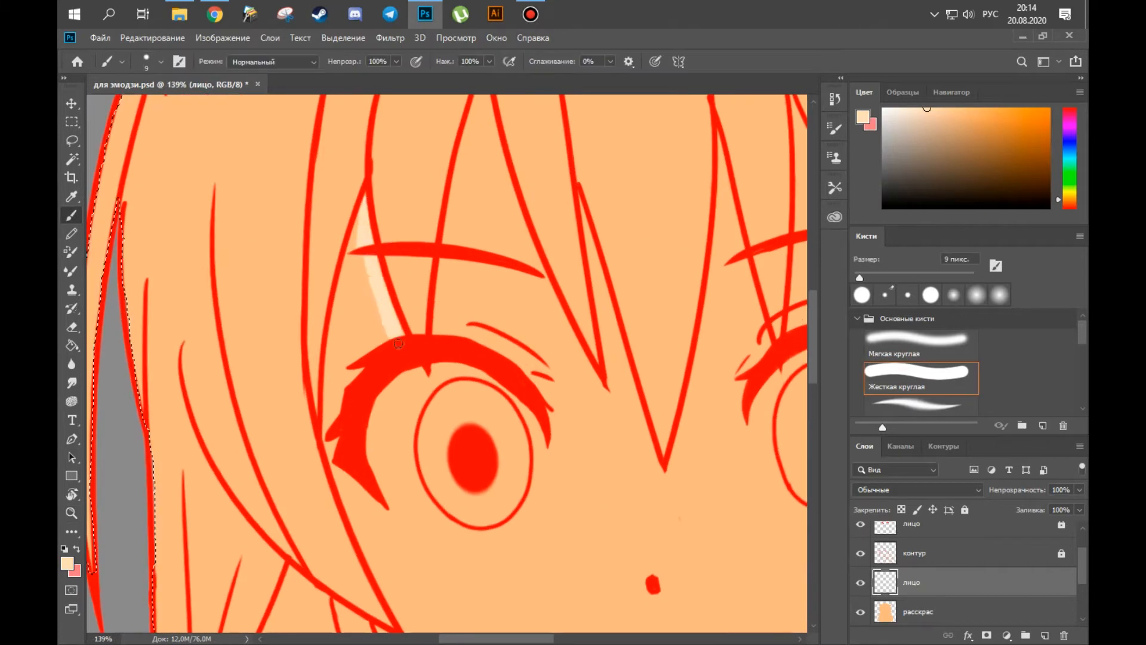
Fill the rest of the face with pale peach around the right eye and up to the hair and jaw outlines.
{"action": "key", "text": "bracketleft"}
{"action": "key", "text": "bracketleft"}
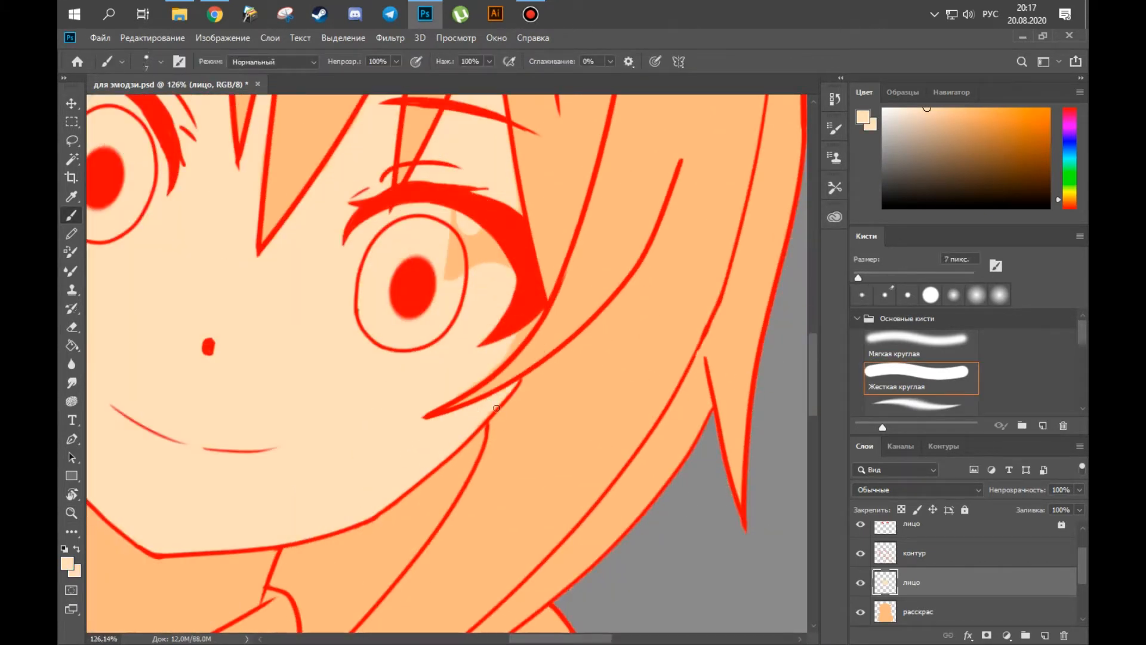
{"action": "key", "text": "space"}
{"action": "left_click_drag", "start_coordinate": [415, 411], "coordinate": [378, 585]}
{"action": "left_click_drag", "start_coordinate": [414, 447], "coordinate": [455, 404]}
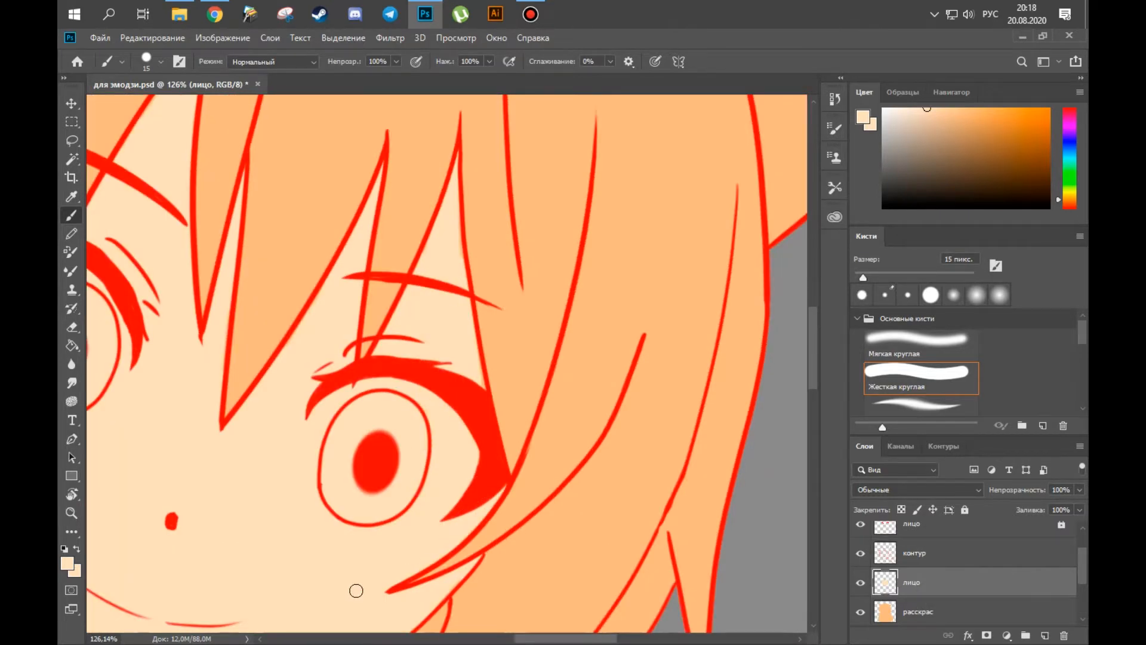
Continue the pale peach skin fill on the лицо layer along the lower face and neck.
{"action": "left_click_drag", "start_coordinate": [459, 495], "coordinate": [349, 496]}
{"action": "key", "text": "r"}
{"action": "left_click_drag", "start_coordinate": [486, 428], "coordinate": [505, 411]}
{"action": "left_click_drag", "start_coordinate": [456, 507], "coordinate": [517, 356]}
{"action": "left_click_drag", "start_coordinate": [334, 555], "coordinate": [382, 251]}
{"action": "left_click_drag", "start_coordinate": [369, 306], "coordinate": [517, 290]}
Select the silhouette from the расскрас layer's contents and fill the bare arm below the left sleeve with pale peach.
{"action": "left_click", "coordinate": [881, 613], "text": "ctrl"}
{"action": "key", "text": "bracketright"}
{"action": "key", "text": "bracketright"}
{"action": "key", "text": "bracketright"}
{"action": "key", "text": "bracketright"}
{"action": "key", "text": "bracketright"}
{"action": "mouse_move", "coordinate": [345, 203]}
{"action": "left_mouse_down"}
{"action": "mouse_move", "coordinate": [343, 213]}
{"action": "mouse_move", "coordinate": [399, 225]}
{"action": "mouse_move", "coordinate": [471, 382]}
{"action": "mouse_move", "coordinate": [441, 250]}
{"action": "left_mouse_up"}
{"action": "key", "text": "e"}
{"action": "key", "text": "b"}
{"action": "key", "text": "bracketleft"}
{"action": "key", "text": "bracketleft"}
{"action": "key", "text": "bracketleft"}
{"action": "key", "text": "bracketleft"}
{"action": "key", "text": "bracketleft"}
{"action": "key", "text": "bracketleft"}
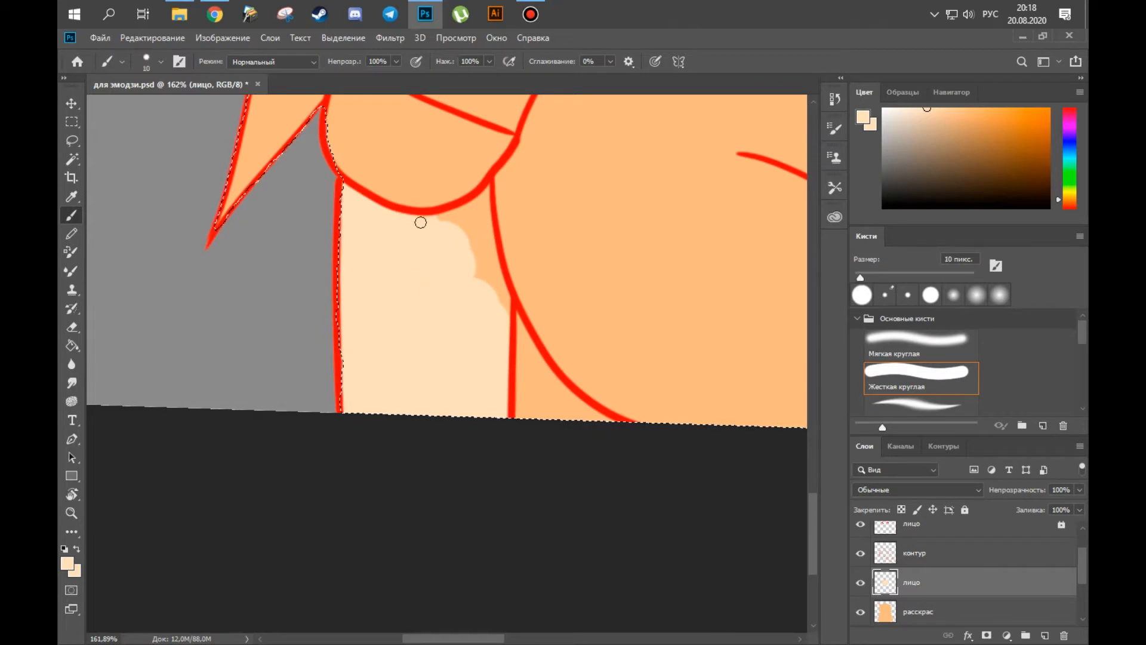
{"action": "left_click_drag", "start_coordinate": [489, 282], "coordinate": [506, 309]}
{"action": "key", "text": "e"}
Fill the bare arm below the right sleeve with pale peach using a larger brush, and clear the selection.
{"action": "key", "text": "space"}
{"action": "left_click_drag", "start_coordinate": [740, 239], "coordinate": [233, 293]}
{"action": "mouse_move", "coordinate": [794, 318]}
{"action": "left_mouse_down"}
{"action": "mouse_move", "coordinate": [364, 340]}
{"action": "mouse_move", "coordinate": [348, 356]}
{"action": "left_mouse_up"}
{"action": "key", "text": "b"}
{"action": "key", "text": "bracketright"}
{"action": "key", "text": "bracketright"}
{"action": "key", "text": "bracketright"}
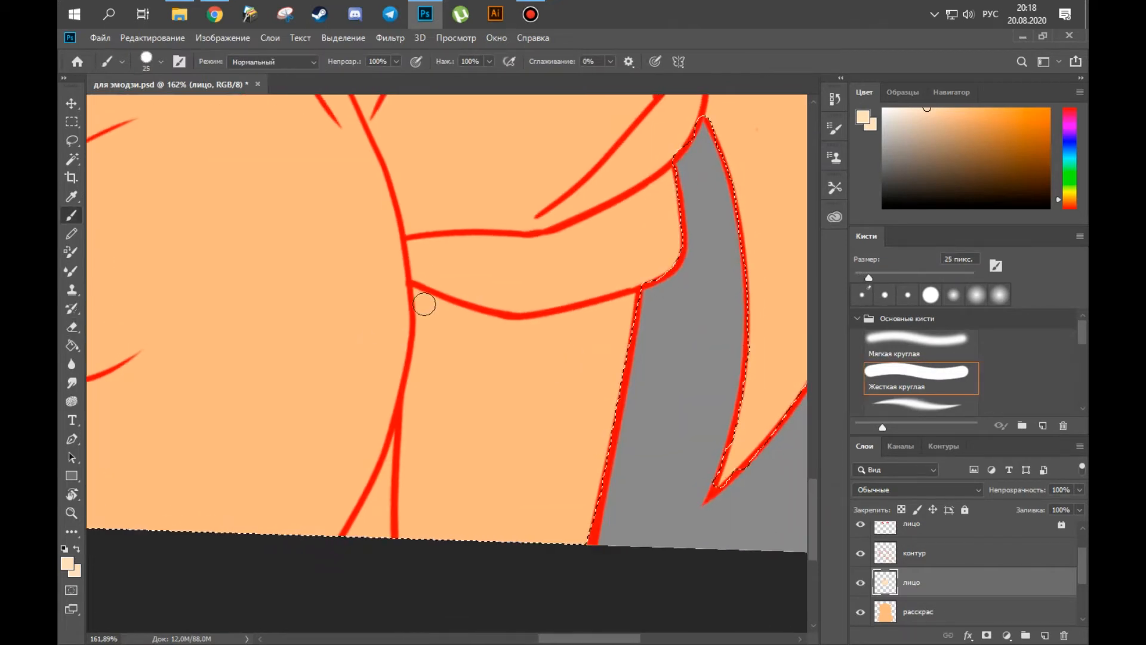
{"action": "key", "text": "bracketright"}
{"action": "key", "text": "bracketright"}
{"action": "key", "text": "bracketright"}
{"action": "key", "text": "bracketright"}
{"action": "key", "text": "bracketright"}
{"action": "left_click_drag", "start_coordinate": [419, 341], "coordinate": [415, 534]}
{"action": "mouse_move", "coordinate": [424, 291]}
{"action": "left_mouse_down"}
{"action": "mouse_move", "coordinate": [517, 324]}
{"action": "mouse_move", "coordinate": [626, 325]}
{"action": "left_mouse_up"}
{"action": "left_click_drag", "start_coordinate": [448, 351], "coordinate": [442, 440]}
{"action": "scroll", "coordinate": [440, 445], "scroll_direction": "down", "scroll_amount": 9}
{"action": "key", "text": "ctrl+d"}
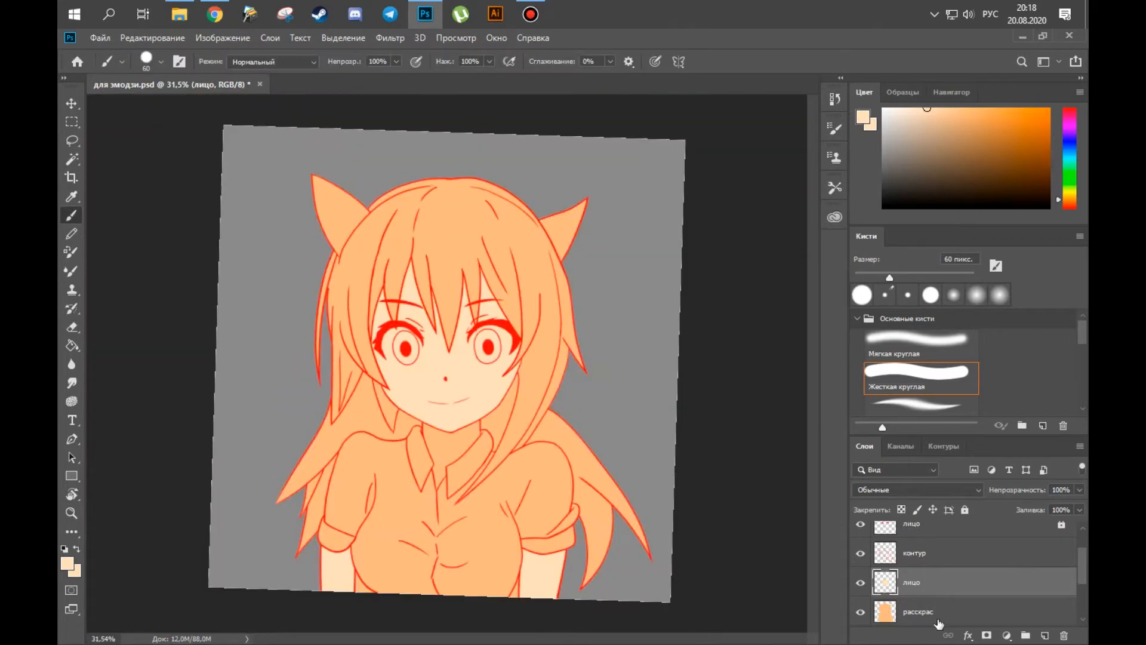
Add a layer above расскрас named рубашка and select the silhouette from the расскрас layer's contents.
{"action": "left_click", "coordinate": [971, 615]}
{"action": "left_click", "coordinate": [1045, 635]}
{"action": "scroll", "coordinate": [931, 591], "scroll_direction": "down", "scroll_amount": 2}
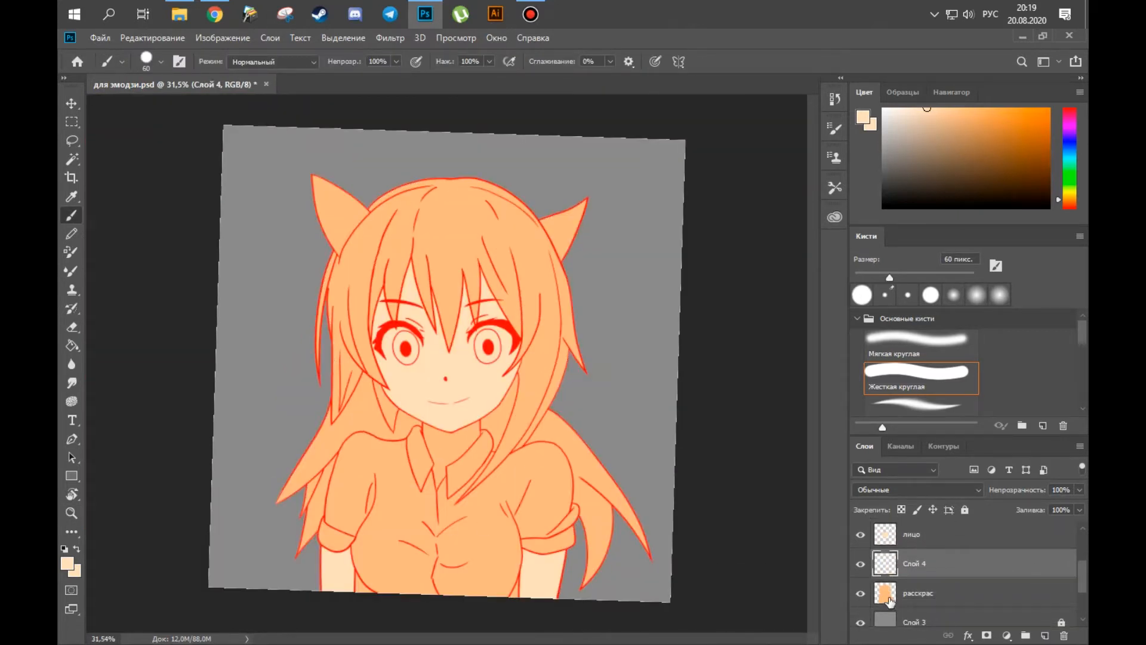
{"action": "left_click", "coordinate": [889, 594], "text": "ctrl"}
{"action": "double_click", "coordinate": [887, 576]}
{"action": "type", "text": "рубаш"}
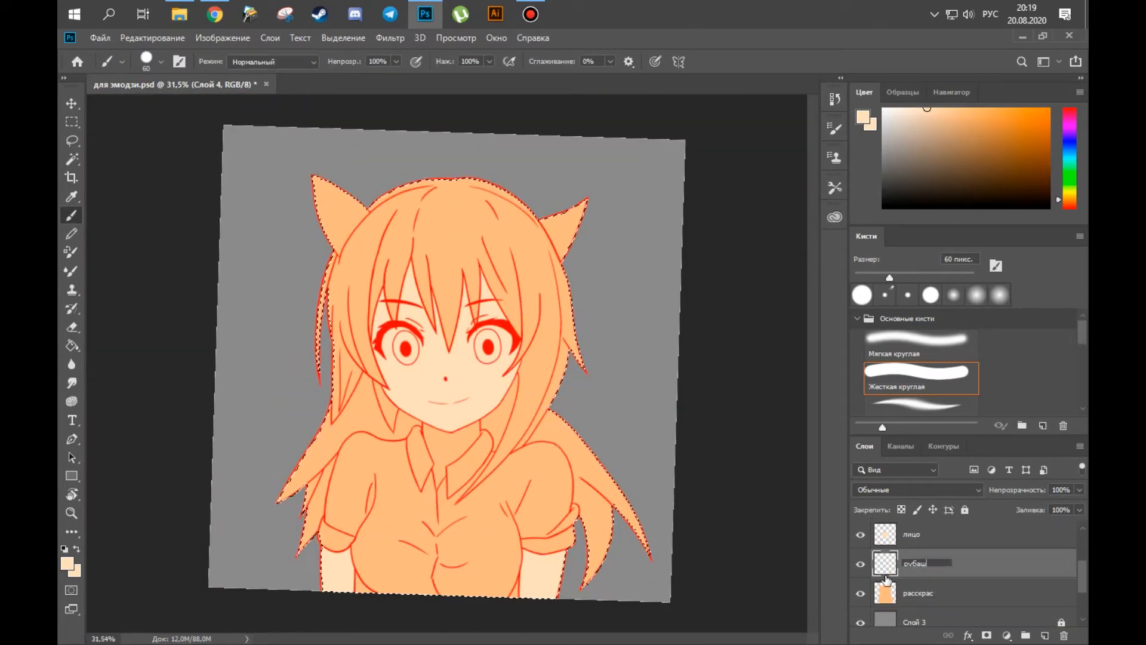
{"action": "type", "text": "ка"}
{"action": "key", "text": "Return"}
Choose a light blue colour for the shirt.
{"action": "left_click_drag", "start_coordinate": [434, 471], "coordinate": [459, 471]}
{"action": "left_click", "coordinate": [1069, 110]}
{"action": "left_click", "coordinate": [1008, 109]}
{"action": "left_click_drag", "start_coordinate": [391, 488], "coordinate": [436, 489]}
{"action": "left_click", "coordinate": [1069, 143]}
{"action": "left_click", "coordinate": [979, 109]}
Fill the remaining skin in the open collar with pale peach on the лицо layer.
{"action": "left_click", "coordinate": [884, 539]}
{"action": "key", "text": "x"}
{"action": "left_click_drag", "start_coordinate": [452, 411], "coordinate": [476, 401]}
{"action": "key", "text": "bracketleft"}
{"action": "mouse_move", "coordinate": [445, 326]}
{"action": "left_mouse_down"}
{"action": "mouse_move", "coordinate": [474, 269]}
{"action": "mouse_move", "coordinate": [596, 391]}
{"action": "mouse_move", "coordinate": [681, 338]}
{"action": "left_mouse_up"}
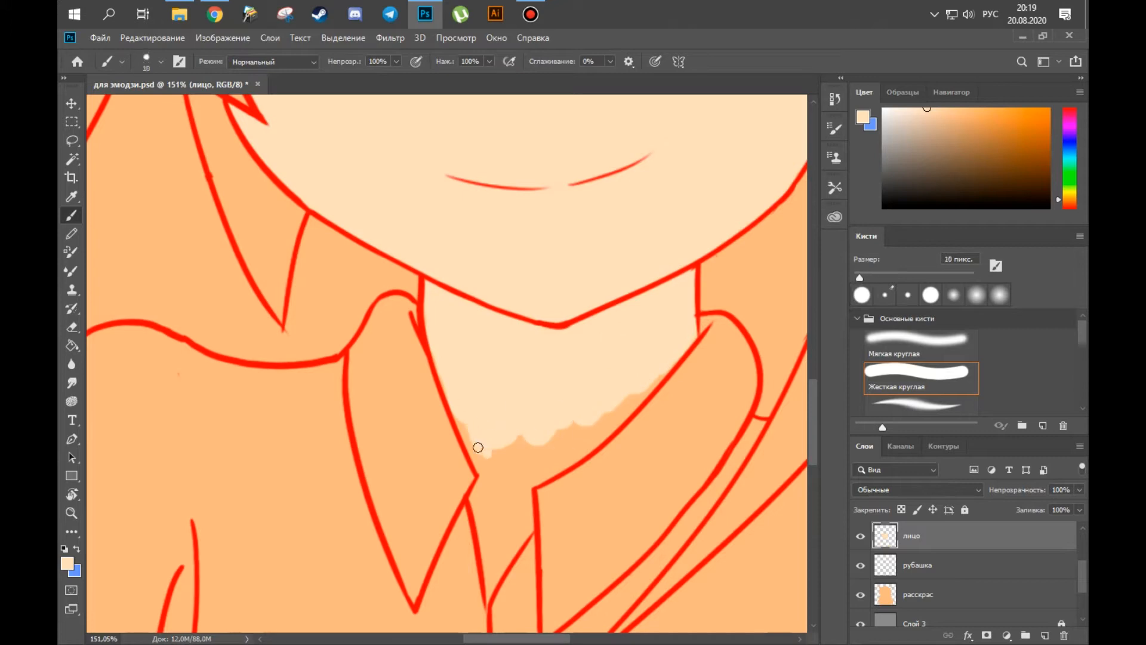
{"action": "left_click_drag", "start_coordinate": [467, 418], "coordinate": [495, 530]}
{"action": "key", "text": "bracketright"}
{"action": "key", "text": "bracketright"}
{"action": "left_click_drag", "start_coordinate": [512, 479], "coordinate": [524, 391]}
{"action": "left_click_drag", "start_coordinate": [507, 500], "coordinate": [535, 412]}
{"action": "key", "text": "e"}
{"action": "key", "text": "z"}
{"action": "left_click_drag", "start_coordinate": [555, 475], "coordinate": [502, 486]}
Paint the shirt light blue on the рубашка layer, keeping within the silhouette selected from расскрас.
{"action": "left_click", "coordinate": [917, 565]}
{"action": "left_click", "coordinate": [884, 594], "text": "ctrl"}
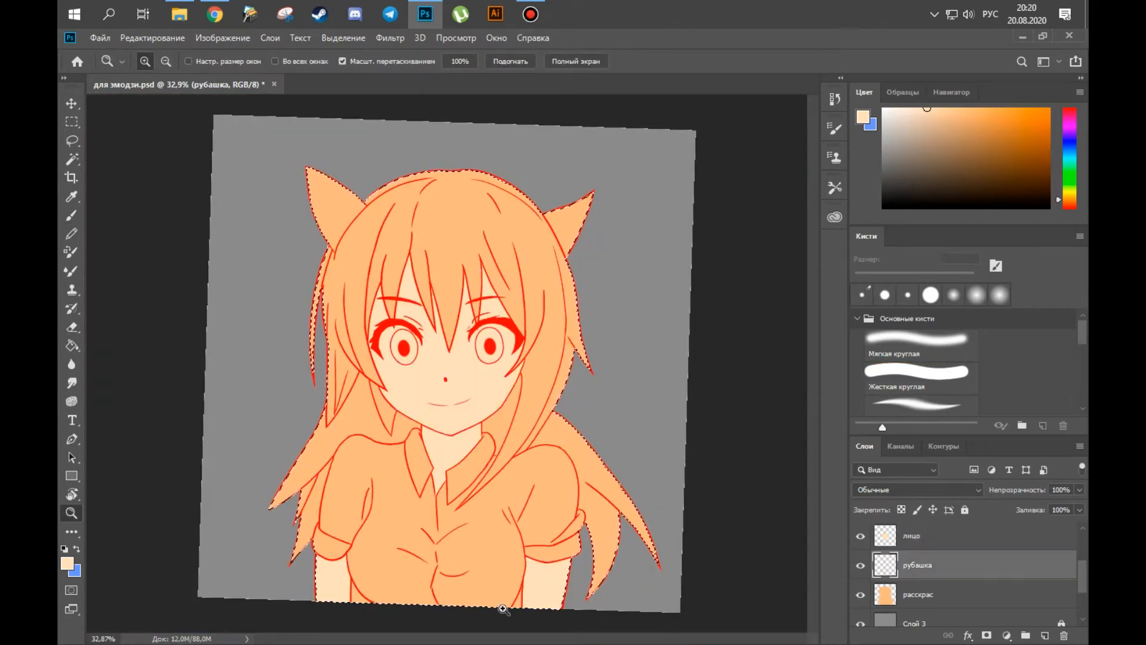
{"action": "key", "text": "b"}
{"action": "key", "text": "x"}
{"action": "left_click_drag", "start_coordinate": [340, 496], "coordinate": [389, 468]}
{"action": "key", "text": "bracketright"}
{"action": "key", "text": "bracketright"}
{"action": "key", "text": "bracketright"}
{"action": "left_click_drag", "start_coordinate": [398, 502], "coordinate": [386, 429]}
{"action": "left_click_drag", "start_coordinate": [379, 512], "coordinate": [371, 604]}
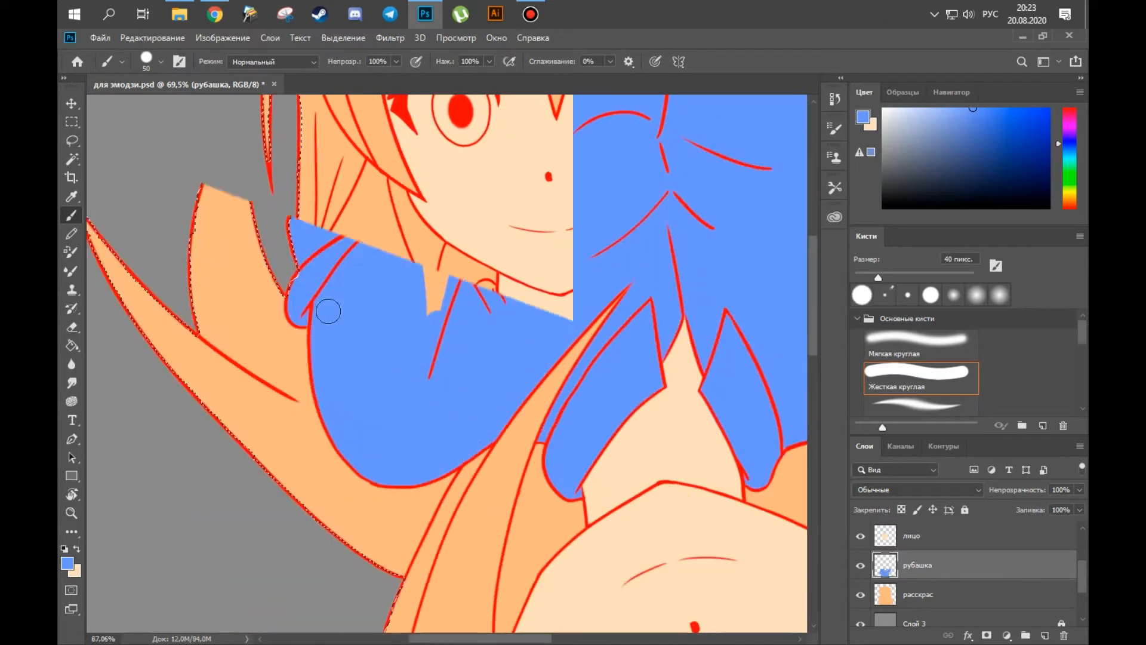
Finish the shirt's light blue fill around the sleeve and turn the canvas back upright.
{"action": "mouse_move", "coordinate": [462, 129]}
{"action": "left_mouse_down"}
{"action": "mouse_move", "coordinate": [435, 302]}
{"action": "mouse_move", "coordinate": [419, 230]}
{"action": "left_mouse_up"}
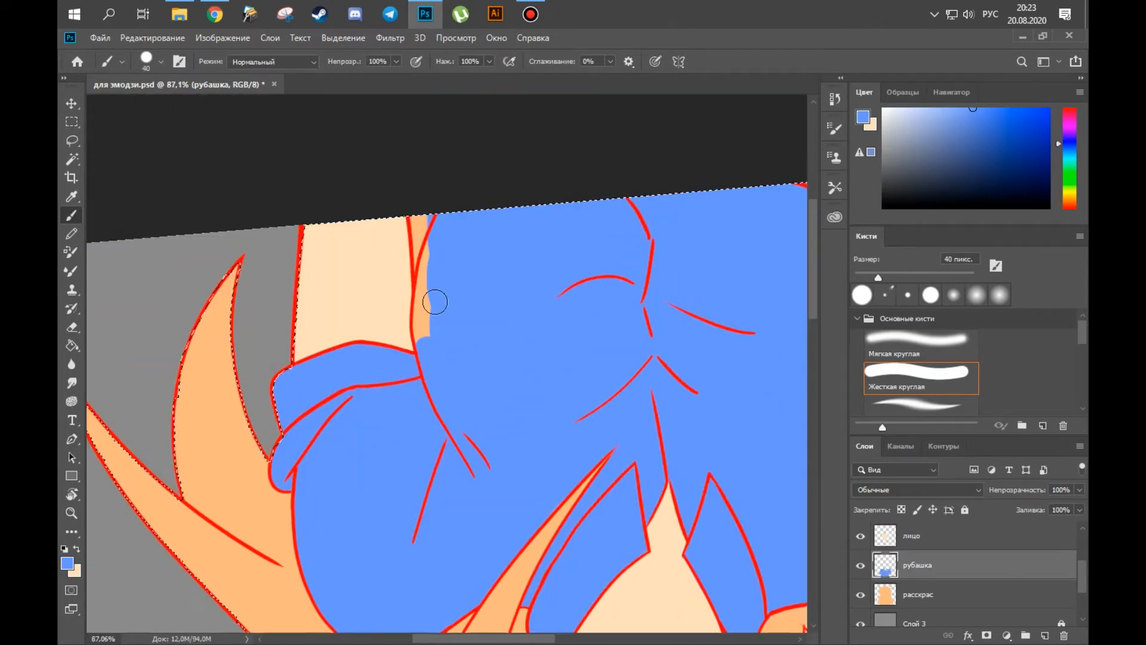
{"action": "key", "text": "r"}
{"action": "mouse_move", "coordinate": [499, 290]}
{"action": "left_mouse_down"}
{"action": "mouse_move", "coordinate": [325, 348]}
{"action": "mouse_move", "coordinate": [390, 468]}
{"action": "left_mouse_up"}
{"action": "key", "text": "z"}
{"action": "left_click_drag", "start_coordinate": [481, 385], "coordinate": [430, 389]}
{"action": "left_click_drag", "start_coordinate": [359, 281], "coordinate": [437, 396]}
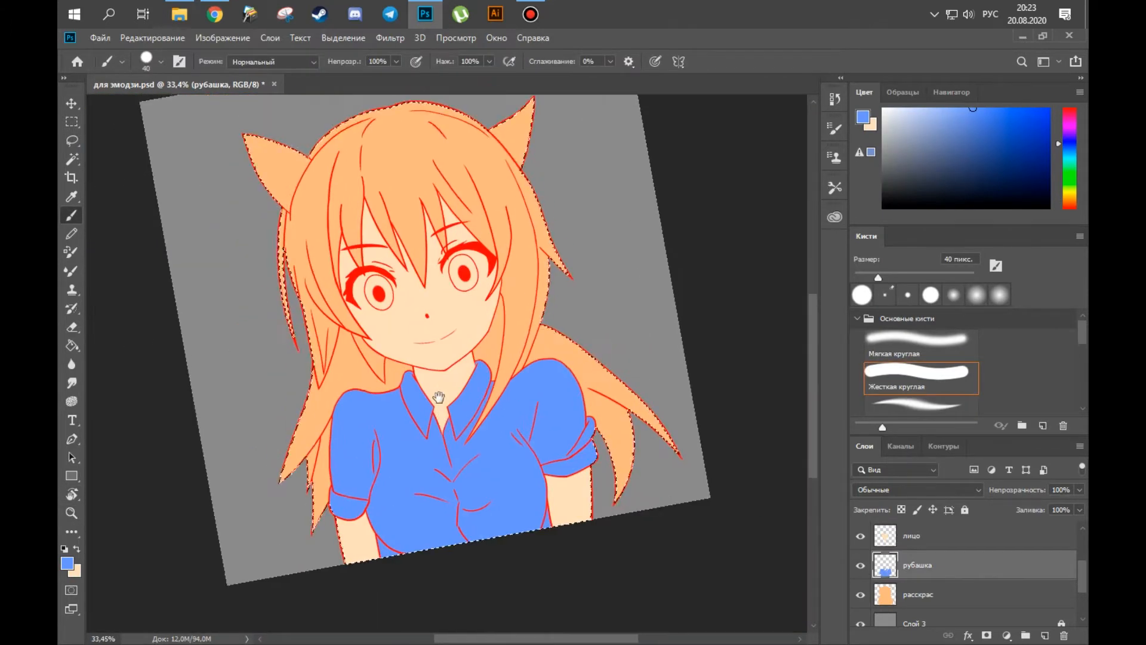
Add a layer named рубаха above рубашка, select the shirt from рубашка's contents, and pick a dark navy colour.
{"action": "key", "text": "v"}
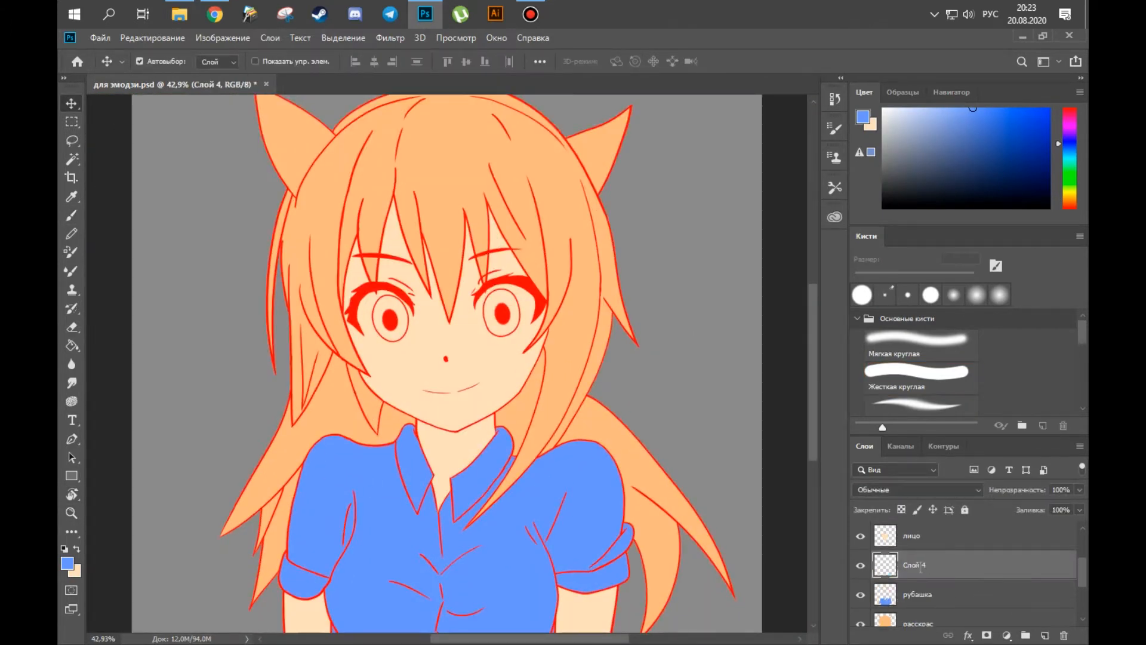
{"action": "left_click", "coordinate": [891, 598], "text": "ctrl"}
{"action": "left_click_drag", "start_coordinate": [358, 470], "coordinate": [412, 470]}
{"action": "left_click_drag", "start_coordinate": [941, 149], "coordinate": [961, 173]}
{"action": "key", "text": "b"}
{"action": "mouse_move", "coordinate": [465, 391]}
{"action": "left_mouse_down"}
{"action": "mouse_move", "coordinate": [484, 466]}
{"action": "mouse_move", "coordinate": [463, 389]}
{"action": "mouse_move", "coordinate": [457, 469]}
{"action": "left_mouse_up"}
{"action": "key", "text": "ctrl+z"}
{"action": "left_click", "coordinate": [969, 178]}
Fill the left collar flap with dark navy, erase the colour spilling past its outline, and clear the selection.
{"action": "mouse_move", "coordinate": [459, 444]}
{"action": "left_mouse_down"}
{"action": "mouse_move", "coordinate": [498, 446]}
{"action": "mouse_move", "coordinate": [476, 517]}
{"action": "left_mouse_up"}
{"action": "mouse_move", "coordinate": [485, 544]}
{"action": "left_mouse_down"}
{"action": "mouse_move", "coordinate": [463, 422]}
{"action": "mouse_move", "coordinate": [498, 369]}
{"action": "left_mouse_up"}
{"action": "key", "text": "["}
{"action": "key", "text": "["}
{"action": "key", "text": "["}
{"action": "left_click_drag", "start_coordinate": [481, 460], "coordinate": [480, 521]}
{"action": "key", "text": "e"}
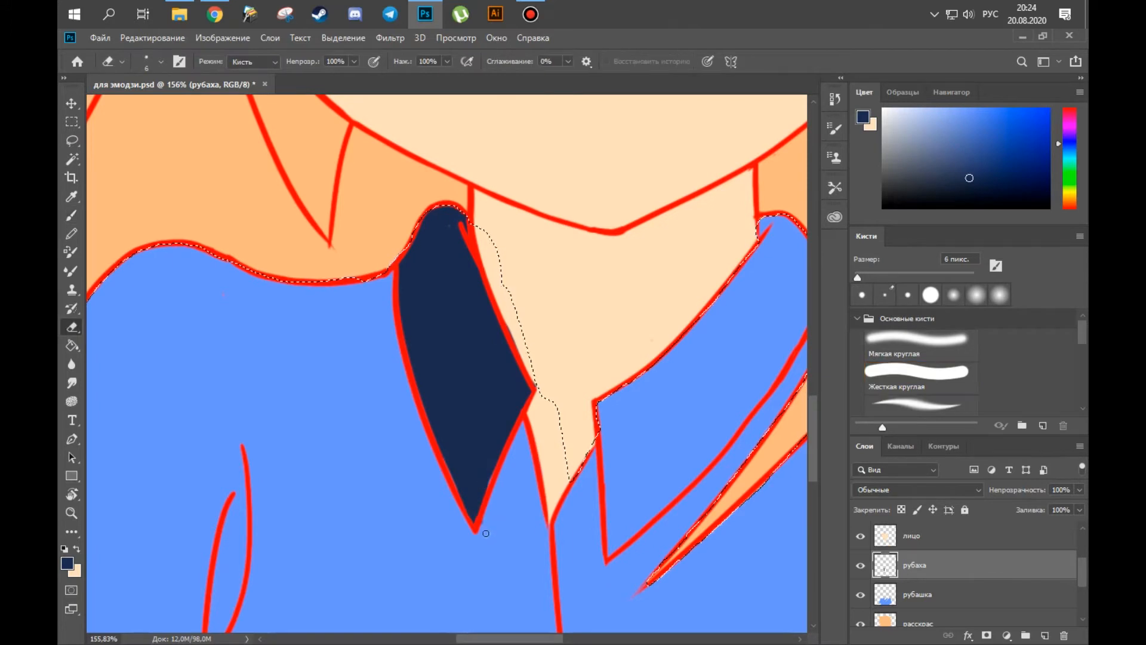
{"action": "mouse_move", "coordinate": [505, 322]}
{"action": "left_mouse_down"}
{"action": "mouse_move", "coordinate": [515, 347]}
{"action": "mouse_move", "coordinate": [514, 337]}
{"action": "left_mouse_up"}
{"action": "key", "text": "ctrl+d"}
{"action": "key", "text": "v"}
{"action": "left_click", "coordinate": [547, 329]}
{"action": "key", "text": "x"}
{"action": "key", "text": "b"}
{"action": "key", "text": "v"}
{"action": "left_click", "coordinate": [449, 280]}
{"action": "key", "text": "x"}
{"action": "key", "text": "b"}
Select the shirt from the рубашка layer's contents and fill the right collar flap with dark navy on рубаха.
{"action": "mouse_move", "coordinate": [598, 378]}
{"action": "left_mouse_down"}
{"action": "mouse_move", "coordinate": [391, 330]}
{"action": "mouse_move", "coordinate": [351, 302]}
{"action": "left_mouse_up"}
{"action": "left_click", "coordinate": [883, 592], "text": "ctrl"}
{"action": "key", "text": "]"}
{"action": "key", "text": "]"}
{"action": "key", "text": "]"}
{"action": "key", "text": "]"}
{"action": "key", "text": "]"}
{"action": "key", "text": "]"}
{"action": "key", "text": "]"}
{"action": "mouse_move", "coordinate": [385, 343]}
{"action": "left_mouse_down"}
{"action": "mouse_move", "coordinate": [374, 300]}
{"action": "mouse_move", "coordinate": [385, 403]}
{"action": "left_mouse_up"}
{"action": "key", "text": "bracketleft"}
{"action": "key", "text": "bracketleft"}
{"action": "key", "text": "bracketleft"}
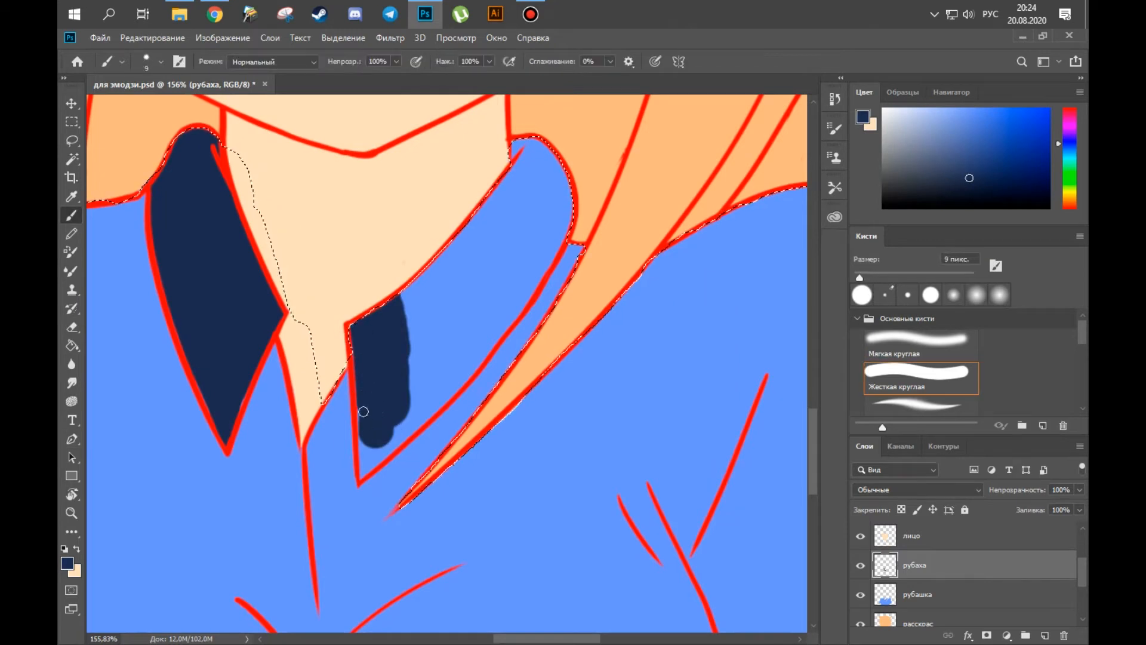
{"action": "left_click_drag", "start_coordinate": [363, 476], "coordinate": [389, 448]}
{"action": "key", "text": "bracketright"}
{"action": "key", "text": "bracketright"}
{"action": "mouse_move", "coordinate": [388, 446]}
{"action": "left_mouse_down"}
{"action": "mouse_move", "coordinate": [467, 360]}
{"action": "mouse_move", "coordinate": [446, 292]}
{"action": "left_mouse_up"}
{"action": "mouse_move", "coordinate": [518, 154]}
{"action": "left_mouse_down"}
{"action": "mouse_move", "coordinate": [542, 169]}
{"action": "mouse_move", "coordinate": [502, 321]}
{"action": "mouse_move", "coordinate": [414, 302]}
{"action": "mouse_move", "coordinate": [499, 197]}
{"action": "left_mouse_up"}
Fill the left sleeve's cuff with dark navy inside the shirt selection.
{"action": "mouse_move", "coordinate": [311, 519]}
{"action": "left_mouse_down"}
{"action": "mouse_move", "coordinate": [550, 324]}
{"action": "mouse_move", "coordinate": [931, 183]}
{"action": "left_mouse_up"}
{"action": "key", "text": "bracketleft"}
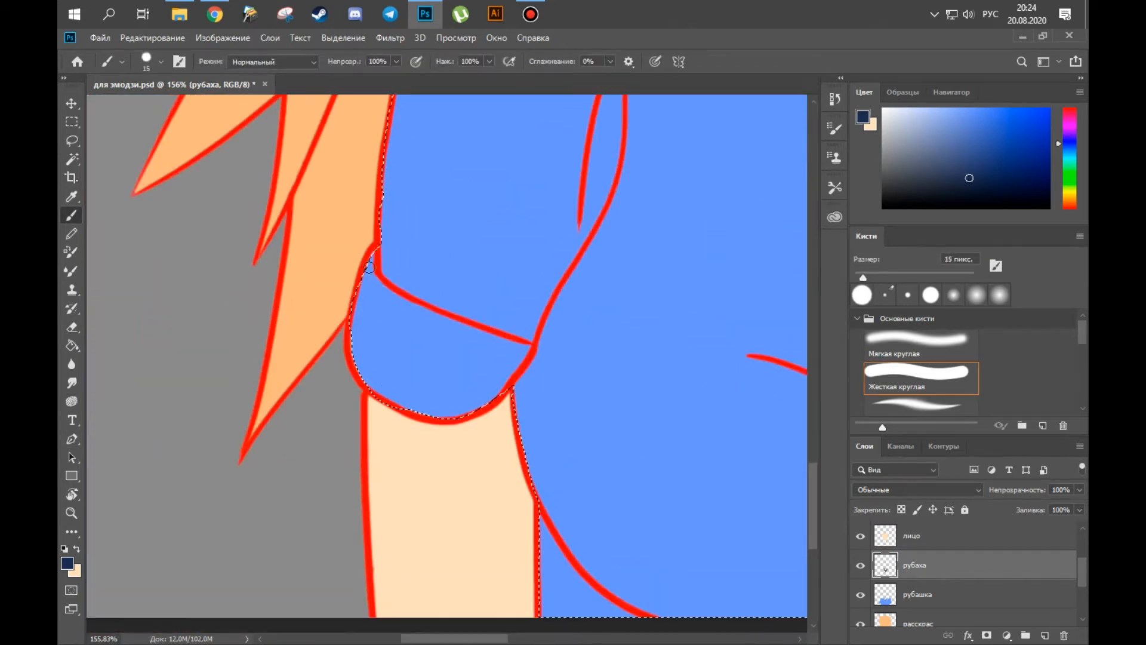
{"action": "left_click_drag", "start_coordinate": [371, 260], "coordinate": [375, 355]}
{"action": "mouse_move", "coordinate": [380, 297]}
{"action": "left_mouse_down"}
{"action": "mouse_move", "coordinate": [511, 353]}
{"action": "mouse_move", "coordinate": [487, 398]}
{"action": "mouse_move", "coordinate": [418, 358]}
{"action": "left_mouse_up"}
{"action": "key", "text": "bracketright"}
Fill the right sleeve's cuff with dark navy and clear the selection.
{"action": "mouse_move", "coordinate": [714, 512]}
{"action": "left_mouse_down"}
{"action": "mouse_move", "coordinate": [386, 392]}
{"action": "mouse_move", "coordinate": [149, 382]}
{"action": "left_mouse_up"}
{"action": "left_click_drag", "start_coordinate": [746, 286], "coordinate": [210, 475]}
{"action": "left_click_drag", "start_coordinate": [276, 424], "coordinate": [270, 408]}
{"action": "mouse_move", "coordinate": [413, 387]}
{"action": "left_mouse_down"}
{"action": "mouse_move", "coordinate": [508, 325]}
{"action": "mouse_move", "coordinate": [299, 430]}
{"action": "mouse_move", "coordinate": [343, 425]}
{"action": "left_mouse_up"}
{"action": "key", "text": "bracketright"}
{"action": "left_click_drag", "start_coordinate": [539, 436], "coordinate": [397, 523]}
{"action": "key", "text": "ctrl+d"}
Add a layer named ушки above рубаха and pick a muted greyish brown colour for the ears.
{"action": "left_click_drag", "start_coordinate": [376, 435], "coordinate": [366, 489]}
{"action": "left_click_drag", "start_coordinate": [424, 294], "coordinate": [433, 571]}
{"action": "type", "text": "ушки"}
{"action": "key", "text": "Return"}
{"action": "left_click_drag", "start_coordinate": [128, 268], "coordinate": [277, 257]}
{"action": "left_click", "coordinate": [635, 555], "text": "alt"}
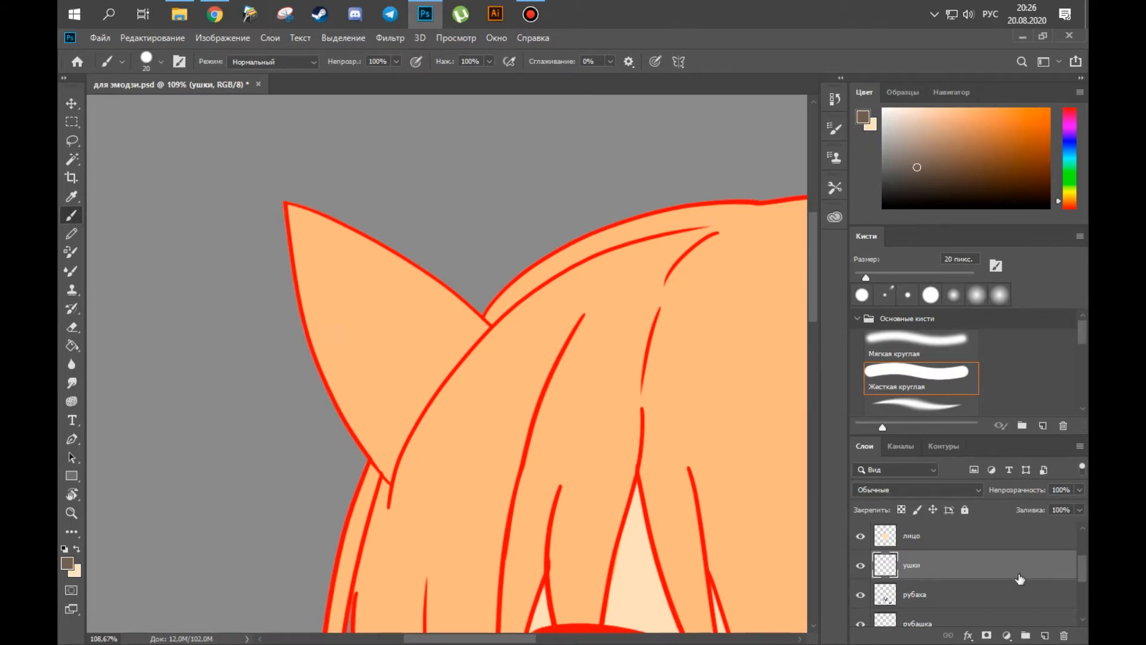
Select the расскрас layer's contents and paint the left ear greyish brown on the ушки layer.
{"action": "left_click_drag", "start_coordinate": [1082, 565], "coordinate": [1083, 584]}
{"action": "left_click", "coordinate": [884, 581], "text": "ctrl"}
{"action": "left_click_drag", "start_coordinate": [293, 210], "coordinate": [352, 276]}
{"action": "left_click_drag", "start_coordinate": [351, 443], "coordinate": [425, 304]}
{"action": "mouse_move", "coordinate": [397, 421]}
{"action": "left_mouse_down"}
{"action": "mouse_move", "coordinate": [378, 422]}
{"action": "mouse_move", "coordinate": [441, 423]}
{"action": "left_mouse_up"}
{"action": "key", "text": "e"}
{"action": "key", "text": "b"}
{"action": "key", "text": "bracketleft"}
{"action": "key", "text": "bracketleft"}
Finish the greyish brown ear fill along the hair edges with a small brush, fill the other ear, and clear the selection.
{"action": "mouse_move", "coordinate": [369, 482]}
{"action": "left_mouse_down"}
{"action": "mouse_move", "coordinate": [412, 362]}
{"action": "mouse_move", "coordinate": [497, 256]}
{"action": "mouse_move", "coordinate": [405, 357]}
{"action": "left_mouse_up"}
{"action": "key", "text": "space"}
{"action": "left_click_drag", "start_coordinate": [382, 331], "coordinate": [329, 406]}
{"action": "mouse_move", "coordinate": [453, 289]}
{"action": "left_mouse_down"}
{"action": "mouse_move", "coordinate": [489, 215]}
{"action": "mouse_move", "coordinate": [503, 243]}
{"action": "mouse_move", "coordinate": [464, 256]}
{"action": "mouse_move", "coordinate": [453, 327]}
{"action": "mouse_move", "coordinate": [368, 378]}
{"action": "left_mouse_up"}
{"action": "key", "text": "space"}
{"action": "key", "text": "bracketright"}
{"action": "key", "text": "bracketright"}
{"action": "key", "text": "bracketright"}
{"action": "key", "text": "bracketright"}
{"action": "key", "text": "bracketright"}
{"action": "key", "text": "bracketright"}
{"action": "key", "text": "bracketright"}
{"action": "key", "text": "bracketright"}
{"action": "key", "text": "bracketright"}
{"action": "key", "text": "bracketright"}
{"action": "mouse_move", "coordinate": [573, 257]}
{"action": "left_mouse_down"}
{"action": "mouse_move", "coordinate": [404, 299]}
{"action": "mouse_move", "coordinate": [410, 376]}
{"action": "left_mouse_up"}
{"action": "mouse_move", "coordinate": [472, 461]}
{"action": "left_mouse_down"}
{"action": "mouse_move", "coordinate": [385, 353]}
{"action": "mouse_move", "coordinate": [421, 502]}
{"action": "left_mouse_up"}
{"action": "key", "text": "ctrl+d"}
Select the рубашка layer's contents, repaint the shirt muted red with a hard 400 px brush, and clear the selection.
{"action": "mouse_move", "coordinate": [483, 435]}
{"action": "left_mouse_down"}
{"action": "mouse_move", "coordinate": [384, 409]}
{"action": "mouse_move", "coordinate": [262, 406]}
{"action": "left_mouse_up"}
{"action": "key", "text": "v"}
{"action": "left_click", "coordinate": [698, 328]}
{"action": "mouse_move", "coordinate": [575, 475]}
{"action": "left_mouse_down"}
{"action": "mouse_move", "coordinate": [604, 395]}
{"action": "mouse_move", "coordinate": [607, 420]}
{"action": "left_mouse_up"}
{"action": "left_click_drag", "start_coordinate": [634, 460], "coordinate": [673, 410]}
{"action": "left_click", "coordinate": [884, 555]}
{"action": "left_click", "coordinate": [1072, 108]}
{"action": "left_click", "coordinate": [992, 160]}
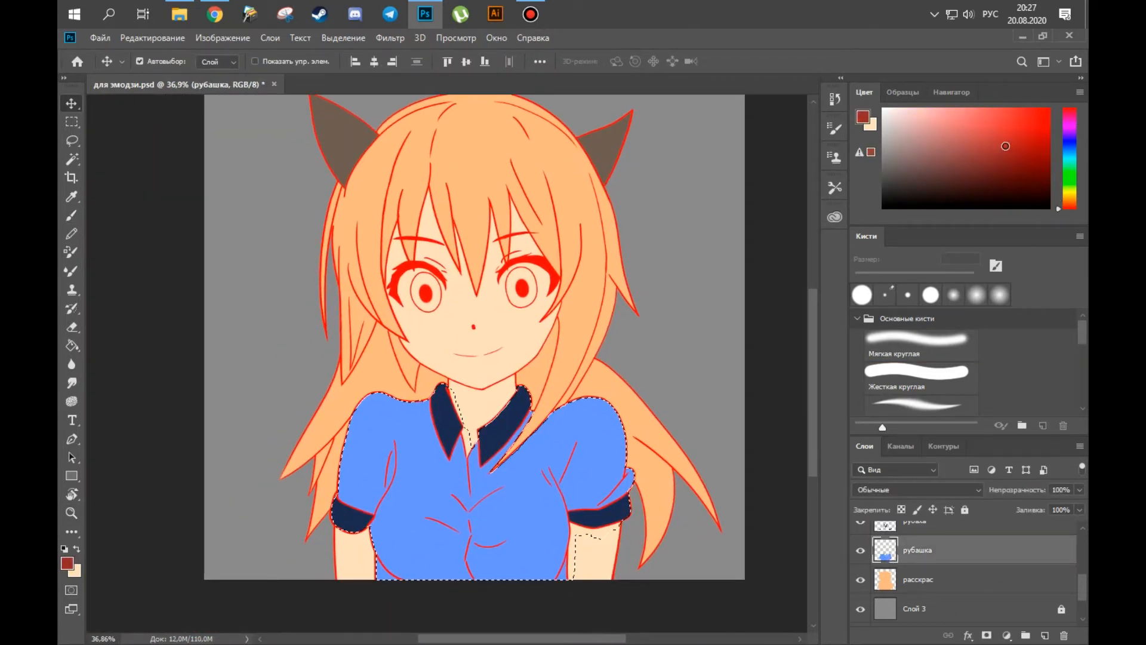
{"action": "key", "text": "b"}
{"action": "left_click", "coordinate": [921, 377]}
{"action": "mouse_move", "coordinate": [406, 427]}
{"action": "left_mouse_down"}
{"action": "mouse_move", "coordinate": [416, 452]}
{"action": "mouse_move", "coordinate": [619, 459]}
{"action": "left_mouse_up"}
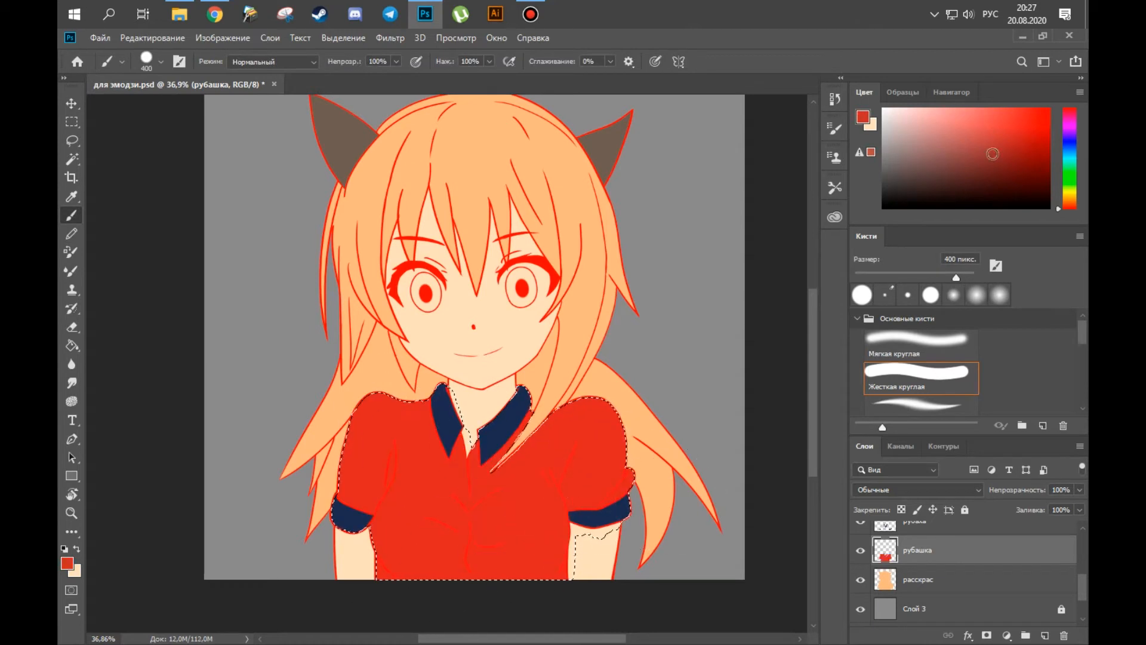
{"action": "key", "text": "ctrl+d"}
Select the рубаха layer's contents, repaint the collar and cuffs near-black, and clear the selection.
{"action": "key", "text": "v"}
{"action": "left_click", "coordinate": [609, 514]}
{"action": "left_click", "coordinate": [885, 535], "text": "ctrl"}
{"action": "left_click", "coordinate": [898, 179]}
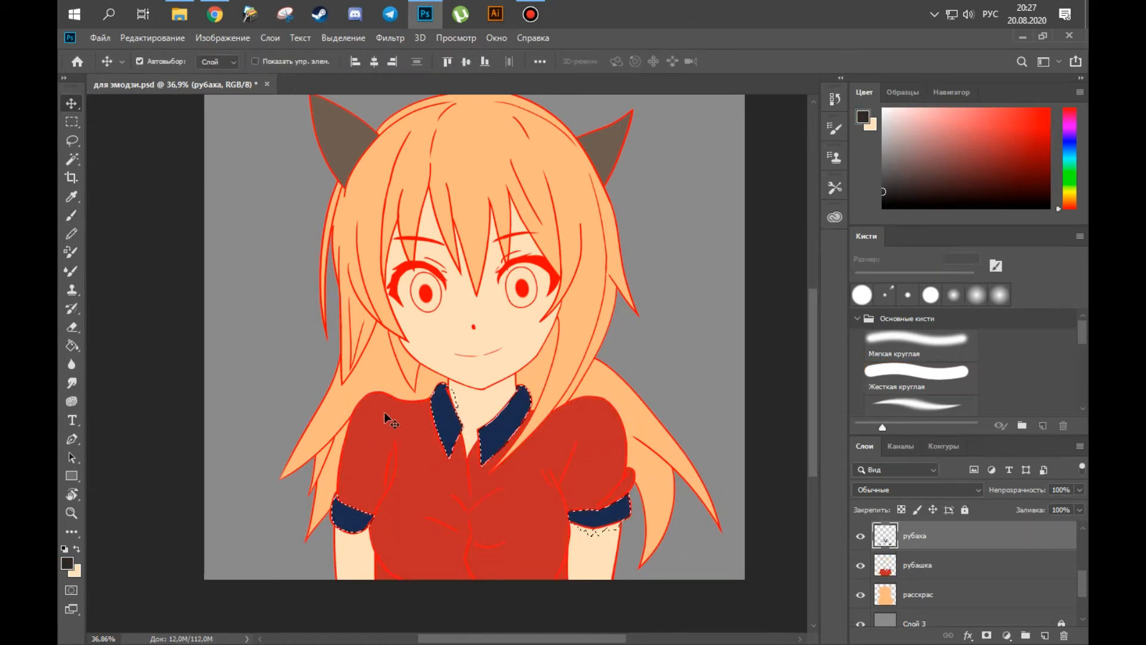
{"action": "key", "text": "b"}
{"action": "left_click_drag", "start_coordinate": [443, 420], "coordinate": [603, 495]}
{"action": "key", "text": "ctrl+d"}
Recolour both ears a warmer medium brown on the ушки layer.
{"action": "left_click_drag", "start_coordinate": [606, 322], "coordinate": [605, 367]}
{"action": "left_click", "coordinate": [599, 199], "text": "alt"}
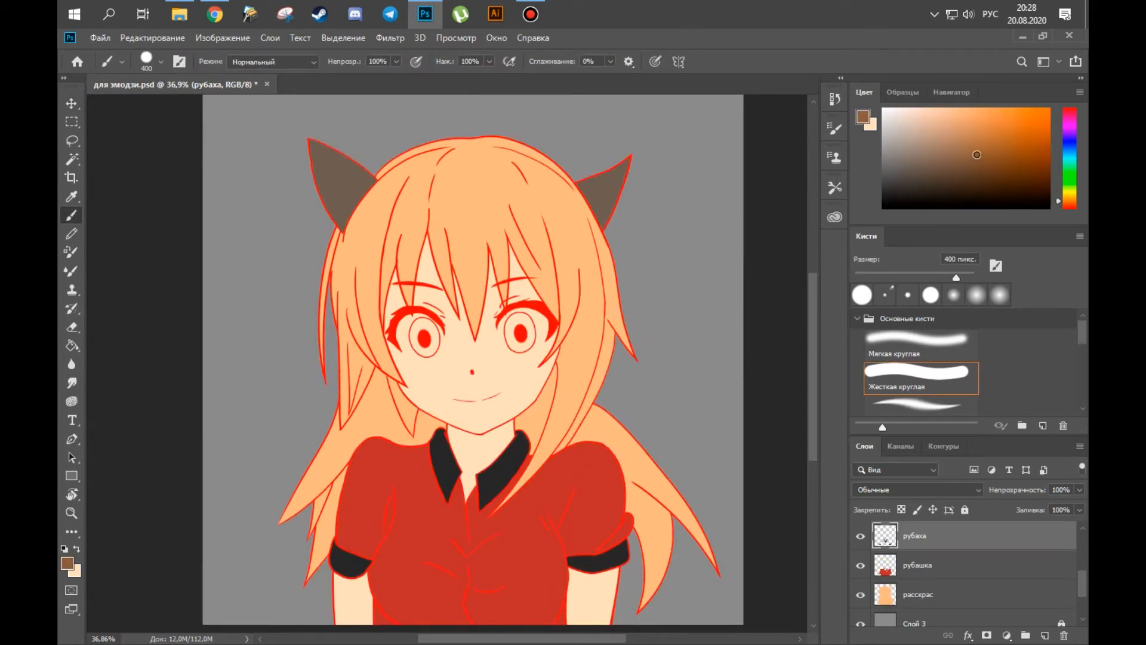
{"action": "key", "text": "v"}
{"action": "key", "text": "alt+BackSpace"}
Select the лицо fill layer's contents, repaint the face, neck and arms a pinker peach skin tone, and clear the selection.
{"action": "scroll", "coordinate": [955, 567], "scroll_direction": "up", "scroll_amount": 1}
{"action": "left_click", "coordinate": [931, 535]}
{"action": "left_click", "coordinate": [885, 535], "text": "ctrl"}
{"action": "left_click", "coordinate": [1067, 204]}
{"action": "left_click", "coordinate": [922, 114]}
{"action": "key", "text": "b"}
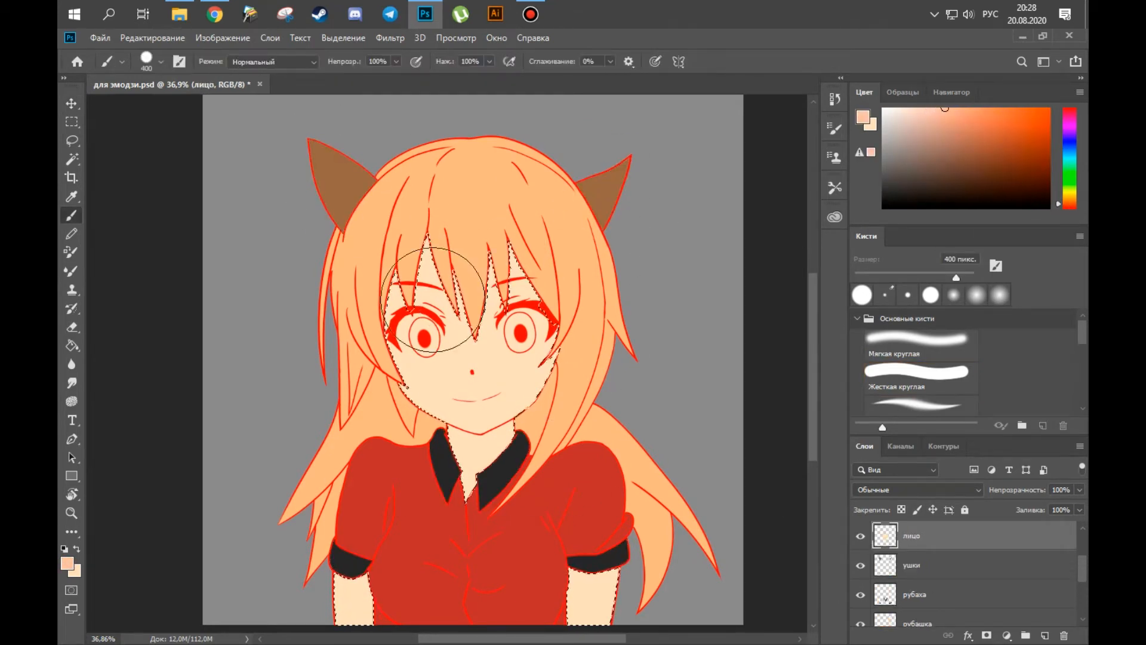
{"action": "left_click_drag", "start_coordinate": [417, 281], "coordinate": [477, 472]}
{"action": "left_click", "coordinate": [945, 108]}
{"action": "key", "text": "ctrl+d"}
Select the contents of the расскрас hair layer and paint the hair dark grey.
{"action": "key", "text": "v"}
{"action": "left_click", "coordinate": [651, 525]}
{"action": "left_click", "coordinate": [885, 611], "text": "ctrl"}
{"action": "left_click", "coordinate": [883, 187]}
{"action": "key", "text": "b"}
{"action": "mouse_move", "coordinate": [462, 234]}
{"action": "left_mouse_down"}
{"action": "mouse_move", "coordinate": [501, 398]}
{"action": "mouse_move", "coordinate": [663, 526]}
{"action": "left_mouse_up"}
{"action": "left_click", "coordinate": [925, 177]}
{"action": "left_click_drag", "start_coordinate": [494, 192], "coordinate": [422, 418]}
{"action": "key", "text": "ctrl+z"}
Repaint the hair in a warm charcoal grey and clear the selection.
{"action": "left_click", "coordinate": [892, 182]}
{"action": "left_click_drag", "start_coordinate": [494, 194], "coordinate": [462, 418]}
{"action": "key", "text": "ctrl+d"}
{"action": "left_click_drag", "start_coordinate": [739, 256], "coordinate": [753, 245]}
Place the anime eyes reference sheet over the canvas, just beside the left edge of the face.
{"action": "left_click_drag", "start_coordinate": [1081, 580], "coordinate": [1079, 605]}
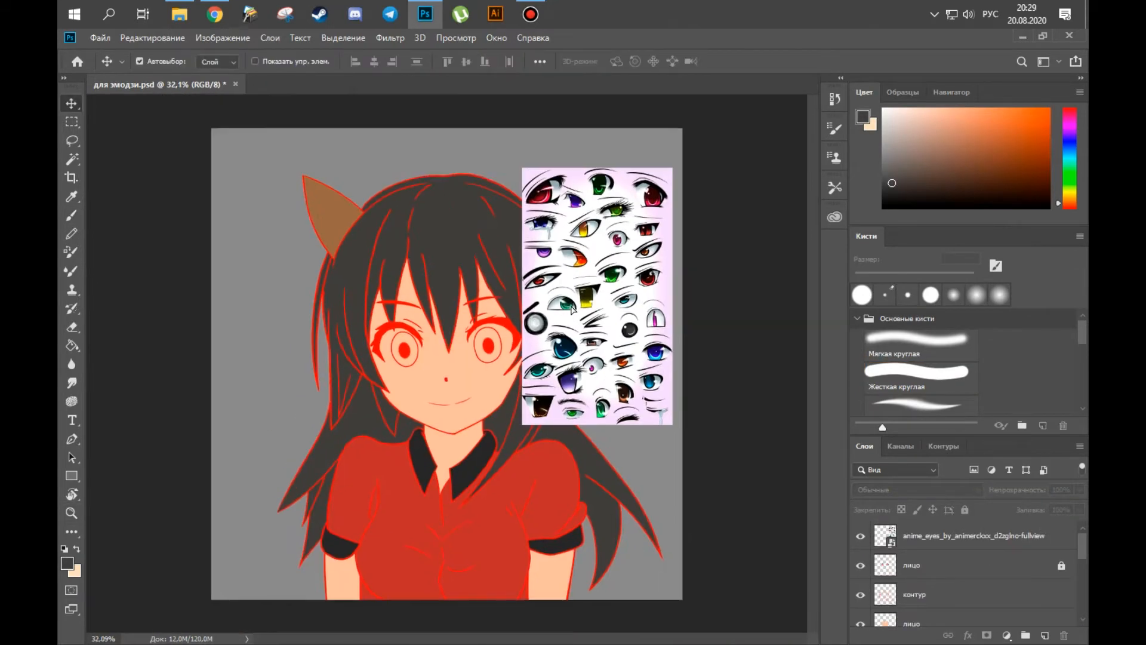
{"action": "left_click_drag", "start_coordinate": [555, 309], "coordinate": [263, 330]}
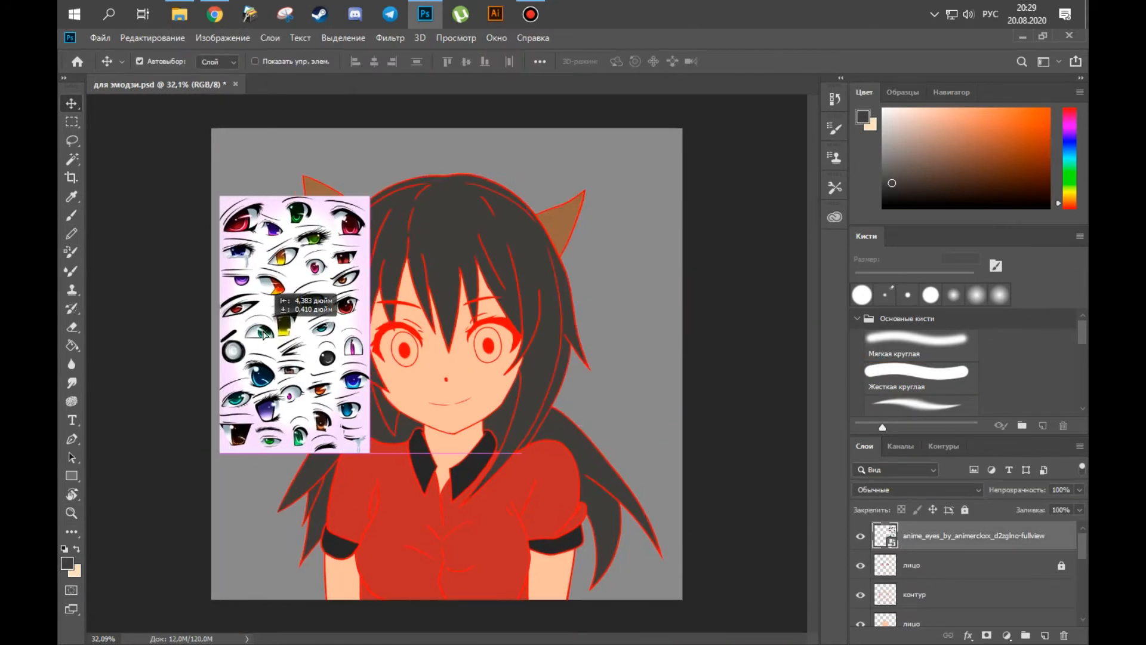
{"action": "scroll", "coordinate": [263, 330], "scroll_direction": "up", "scroll_amount": 4}
{"action": "left_click", "coordinate": [491, 327]}
{"action": "scroll", "coordinate": [766, 533], "scroll_direction": "down", "scroll_amount": 2}
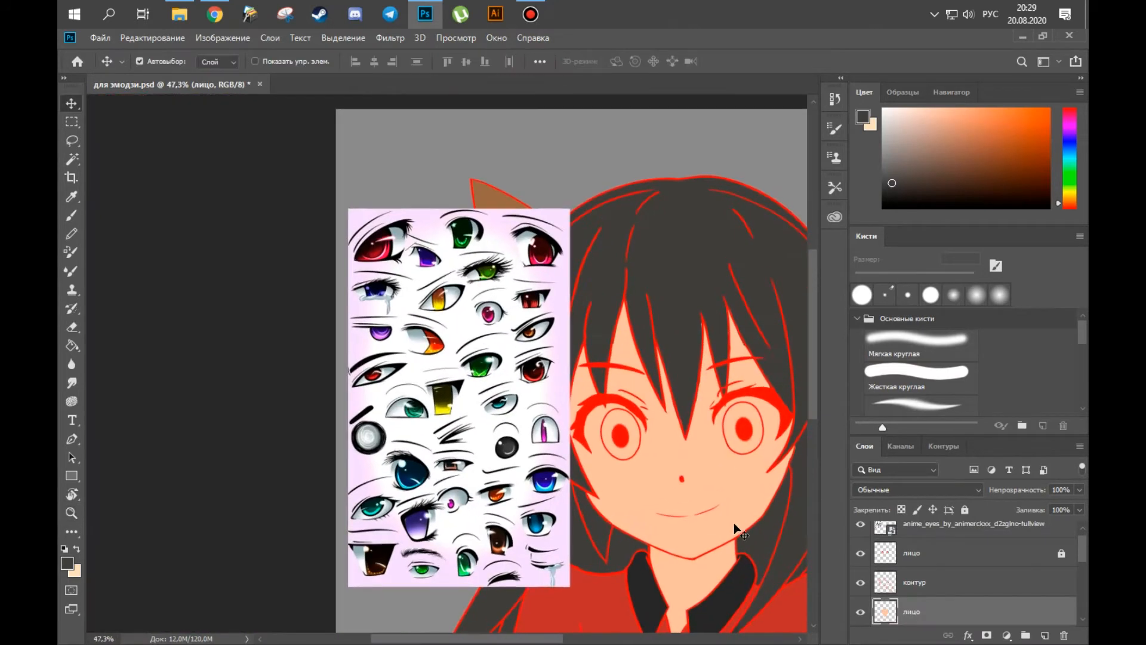
Unlock the лицо line art layer above контур and add a new layer clipped to it.
{"action": "left_click", "coordinate": [1060, 553]}
{"action": "left_click", "coordinate": [1062, 635]}
{"action": "key", "text": "Return"}
{"action": "left_click", "coordinate": [1043, 636]}
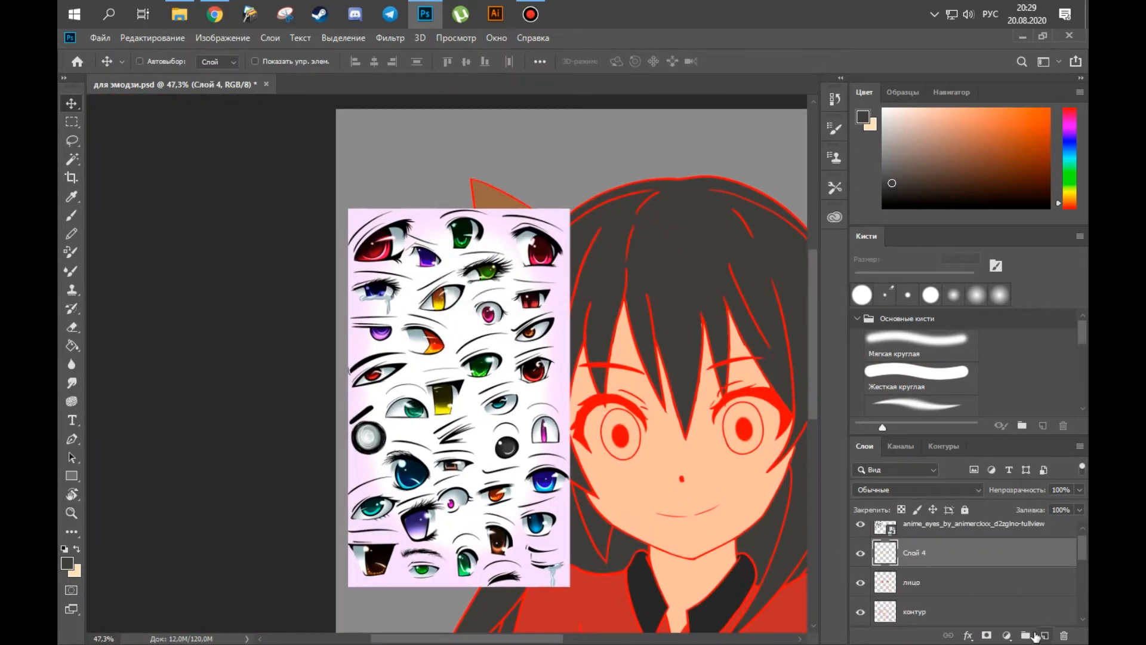
{"action": "scroll", "coordinate": [508, 406], "scroll_direction": "up", "scroll_amount": 3}
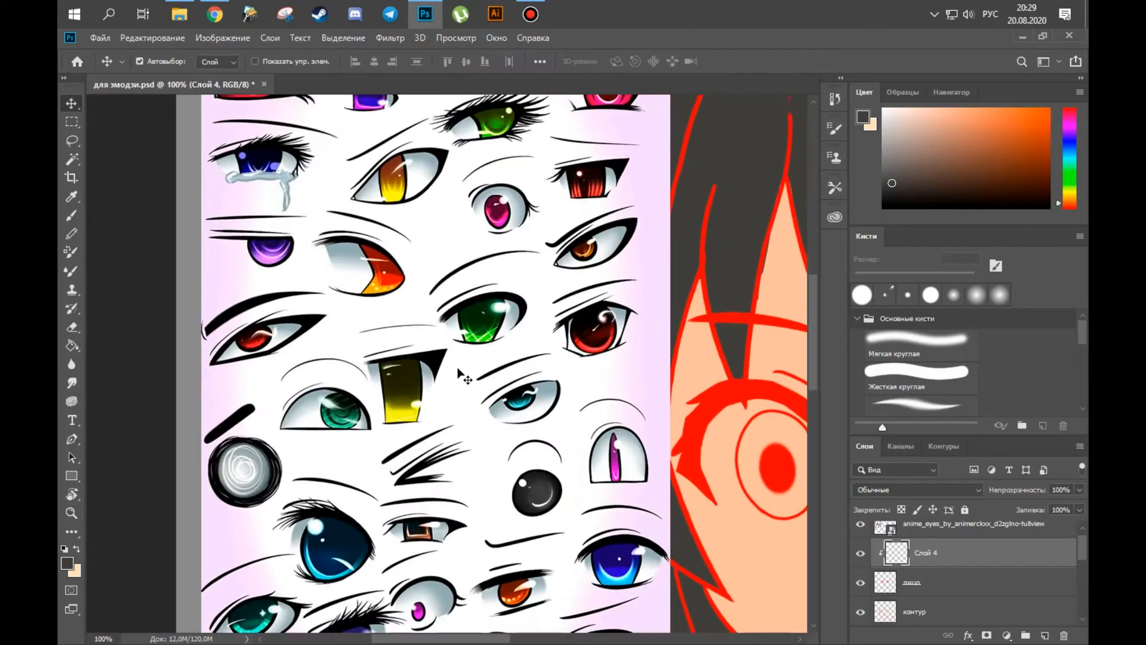
Paint the red eyebrow, eyelash and eye outlines black on the layer clipped to лицо, using a reduced brush.
{"action": "key", "text": "b"}
{"action": "left_click", "coordinate": [306, 361], "text": "alt"}
{"action": "left_click", "coordinate": [526, 293]}
{"action": "key", "text": "ctrl+z"}
{"action": "key", "text": "bracketleft"}
{"action": "key", "text": "bracketleft"}
{"action": "key", "text": "bracketleft"}
{"action": "key", "text": "bracketleft"}
{"action": "key", "text": "bracketleft"}
{"action": "mouse_move", "coordinate": [504, 285]}
{"action": "left_mouse_down"}
{"action": "mouse_move", "coordinate": [493, 206]}
{"action": "mouse_move", "coordinate": [478, 206]}
{"action": "left_mouse_up"}
{"action": "left_click_drag", "start_coordinate": [385, 283], "coordinate": [239, 307]}
{"action": "left_click", "coordinate": [239, 309], "text": "alt"}
{"action": "left_click_drag", "start_coordinate": [335, 251], "coordinate": [393, 369]}
{"action": "mouse_move", "coordinate": [393, 405]}
{"action": "left_mouse_down"}
{"action": "mouse_move", "coordinate": [455, 353]}
{"action": "mouse_move", "coordinate": [477, 471]}
{"action": "left_mouse_up"}
{"action": "mouse_move", "coordinate": [710, 388]}
{"action": "left_mouse_down"}
{"action": "mouse_move", "coordinate": [557, 344]}
{"action": "mouse_move", "coordinate": [630, 388]}
{"action": "left_mouse_up"}
Refine the black eyelash and eye outlines on the лицо line layer with a finer brush.
{"action": "left_click", "coordinate": [889, 579]}
{"action": "left_click_drag", "start_coordinate": [762, 558], "coordinate": [725, 552]}
{"action": "left_click_drag", "start_coordinate": [329, 427], "coordinate": [388, 421]}
{"action": "key", "text": "bracketleft"}
{"action": "key", "text": "bracketleft"}
{"action": "key", "text": "bracketleft"}
{"action": "key", "text": "bracketleft"}
{"action": "key", "text": "bracketleft"}
{"action": "key", "text": "bracketleft"}
{"action": "key", "text": "bracketleft"}
{"action": "key", "text": "bracketleft"}
{"action": "key", "text": "bracketleft"}
{"action": "key", "text": "bracketleft"}
{"action": "key", "text": "bracketleft"}
{"action": "key", "text": "bracketleft"}
{"action": "key", "text": "bracketleft"}
{"action": "key", "text": "bracketleft"}
{"action": "key", "text": "bracketleft"}
{"action": "key", "text": "bracketleft"}
{"action": "key", "text": "bracketleft"}
{"action": "key", "text": "bracketleft"}
{"action": "key", "text": "bracketleft"}
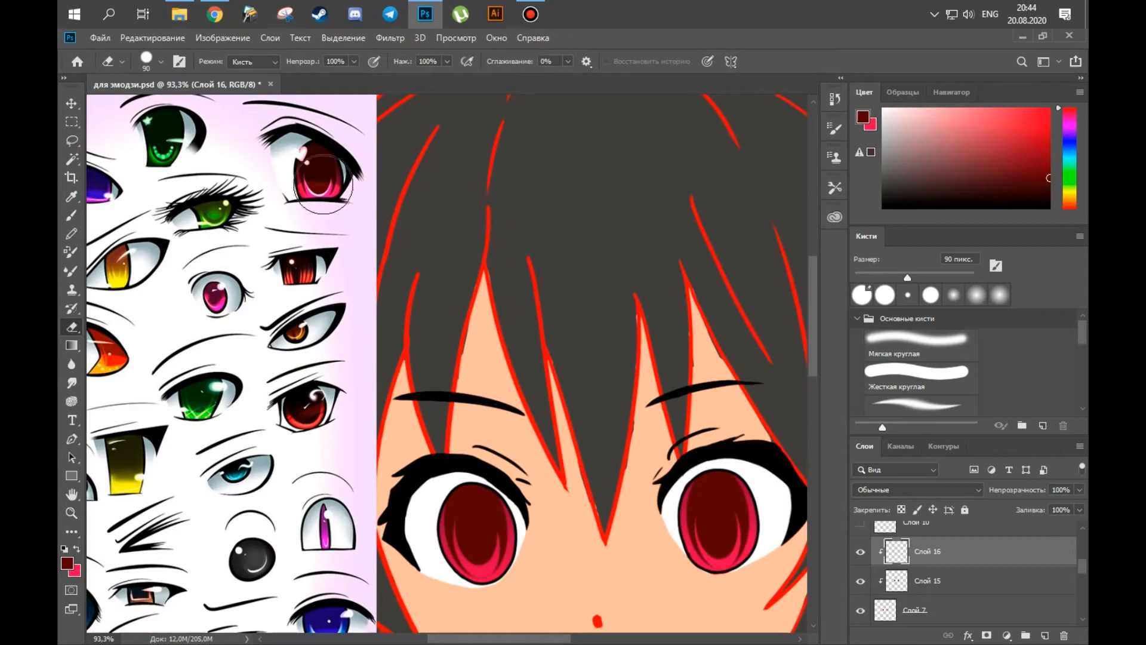
Paint the upper part of both pupils very dark maroon inside the selection on Слой 16.
{"action": "key", "text": "b"}
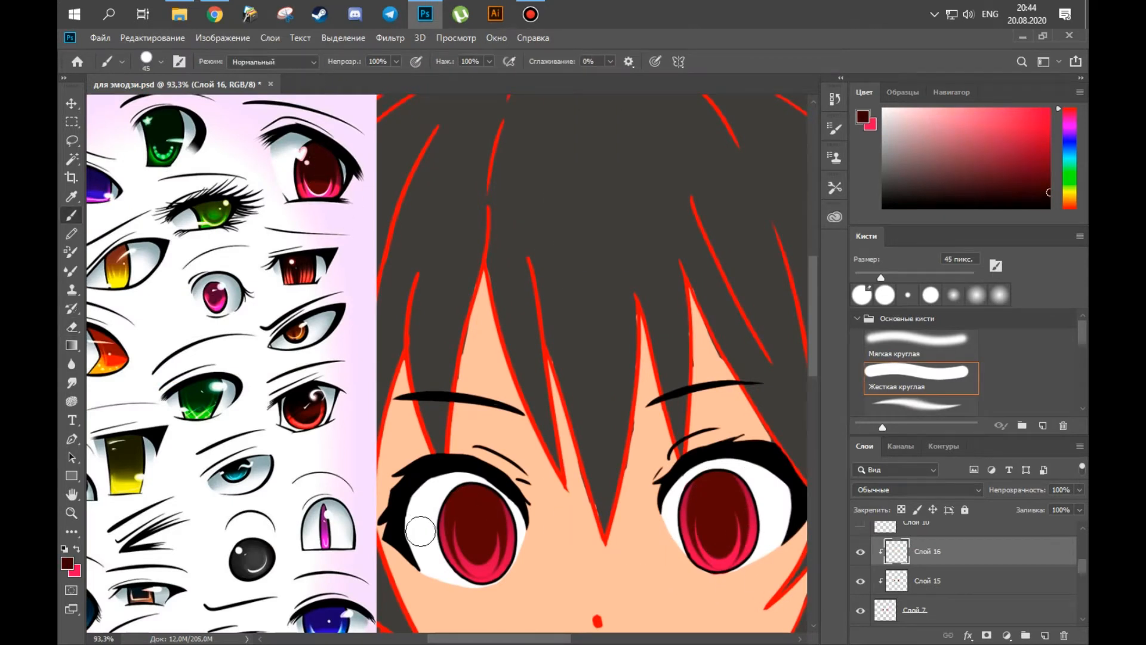
{"action": "scroll", "coordinate": [341, 418], "scroll_direction": "down", "scroll_amount": 1}
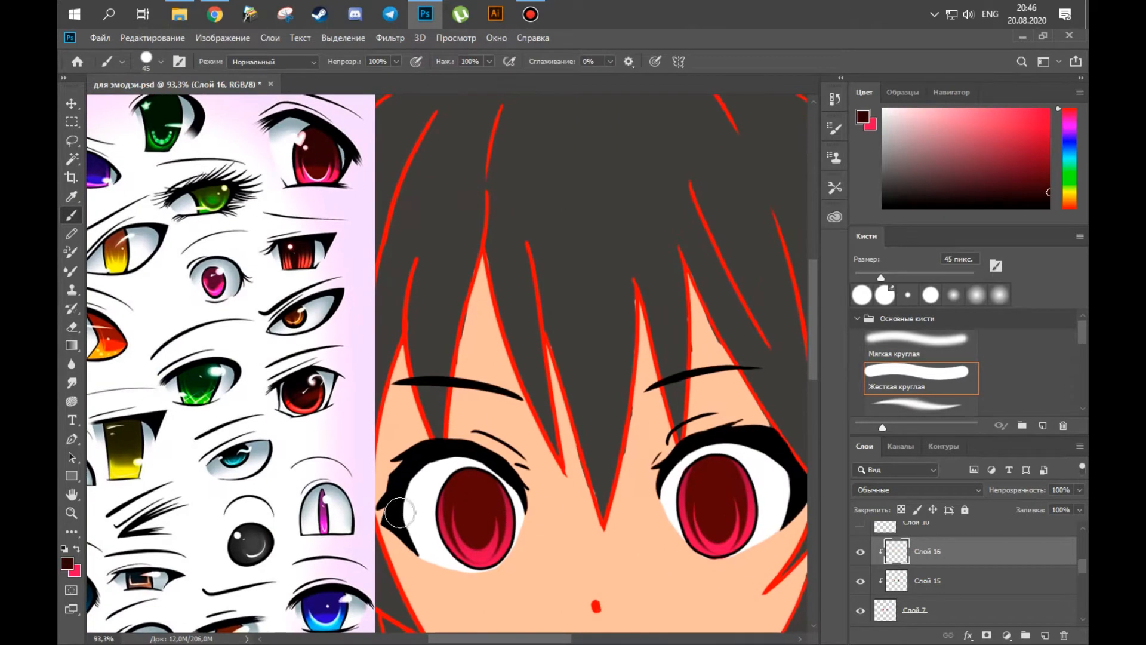
{"action": "left_click_drag", "start_coordinate": [443, 490], "coordinate": [512, 505]}
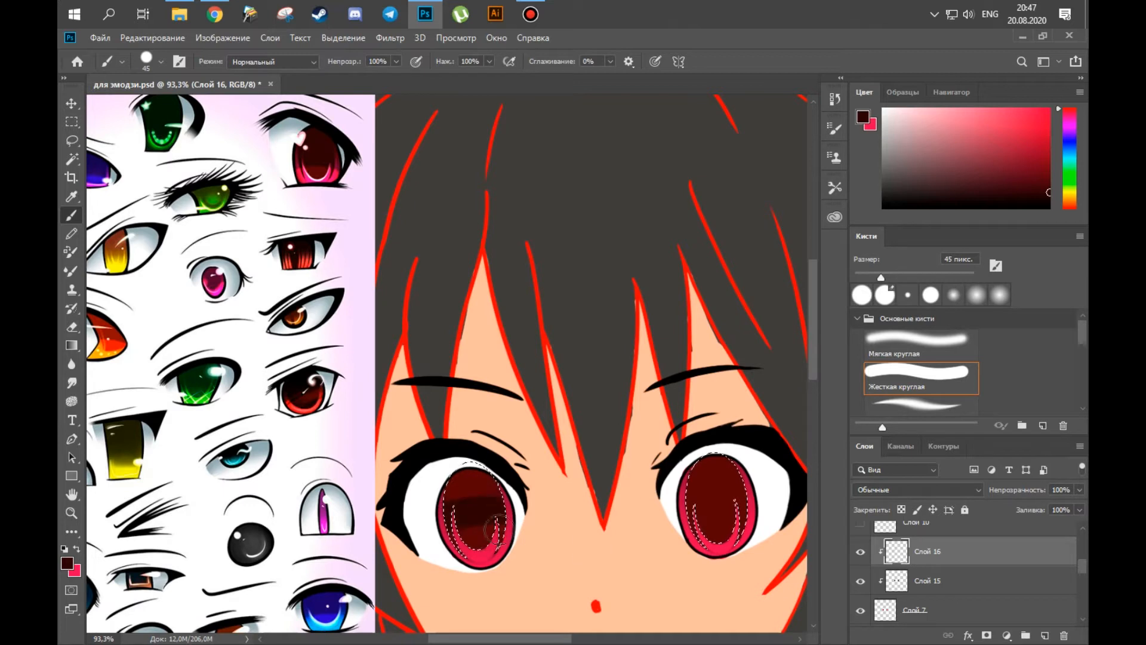
{"action": "mouse_move", "coordinate": [666, 512]}
{"action": "left_mouse_down"}
{"action": "mouse_move", "coordinate": [716, 465]}
{"action": "mouse_move", "coordinate": [761, 517]}
{"action": "left_mouse_up"}
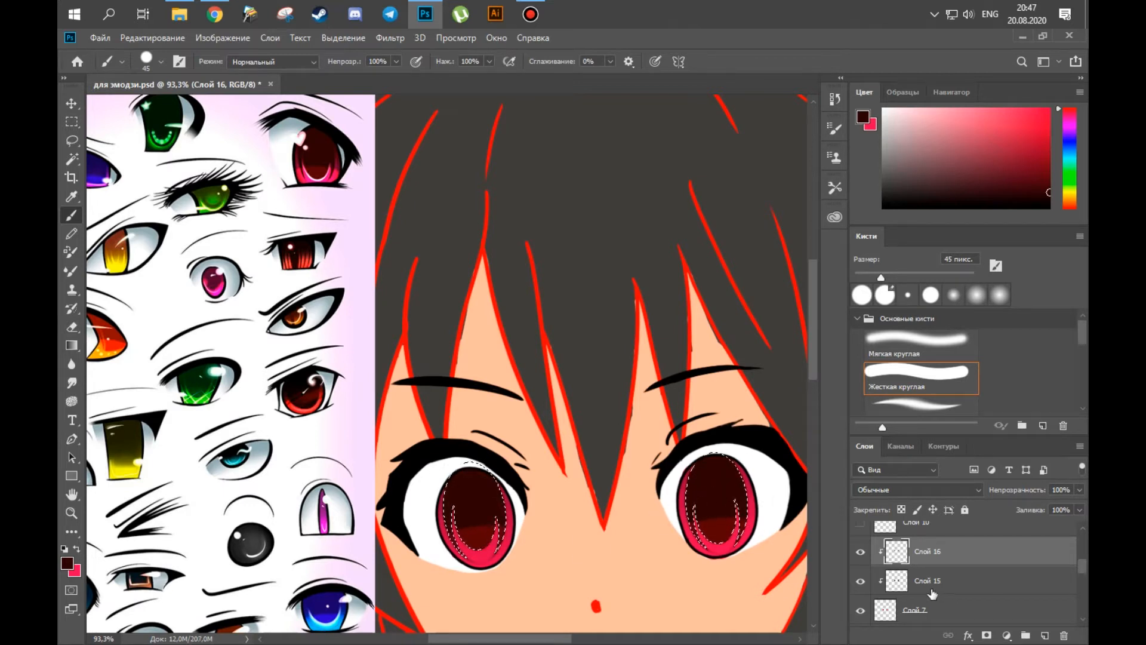
Add a clipped layer below Слой 15 and shade the upper irises with dark maroon sampled from the red reference eye.
{"action": "key", "text": "ctrl+alt+g"}
{"action": "left_click_drag", "start_coordinate": [1082, 568], "coordinate": [1082, 571]}
{"action": "key", "text": "ctrl+["}
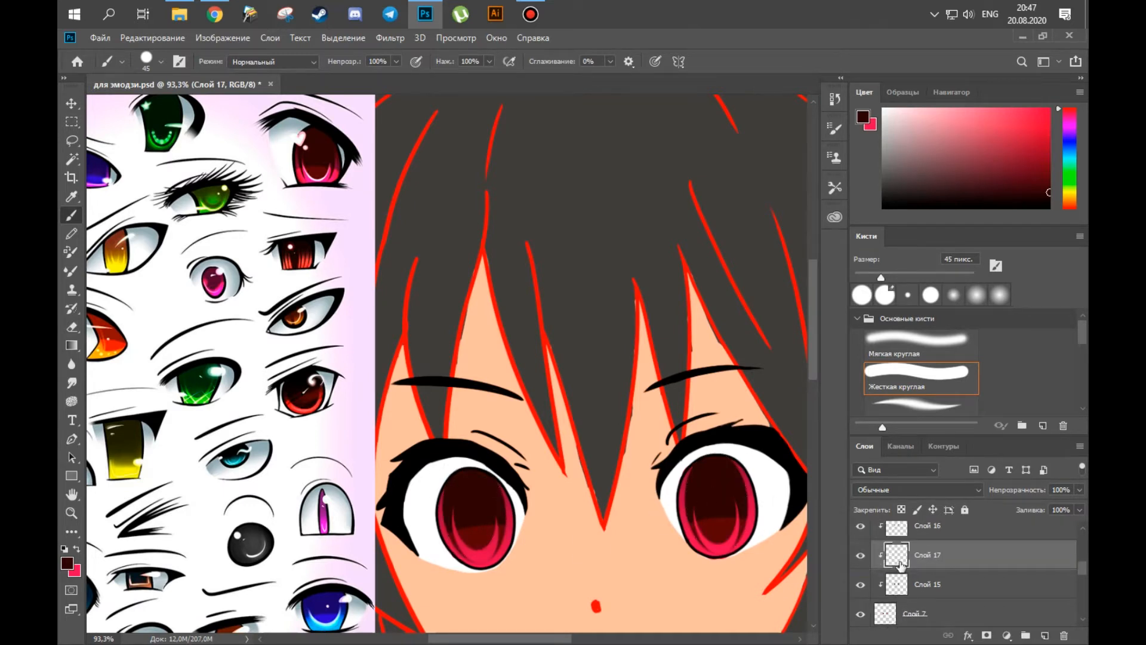
{"action": "left_click_drag", "start_coordinate": [901, 565], "coordinate": [889, 617]}
{"action": "left_click", "coordinate": [339, 170], "text": "alt"}
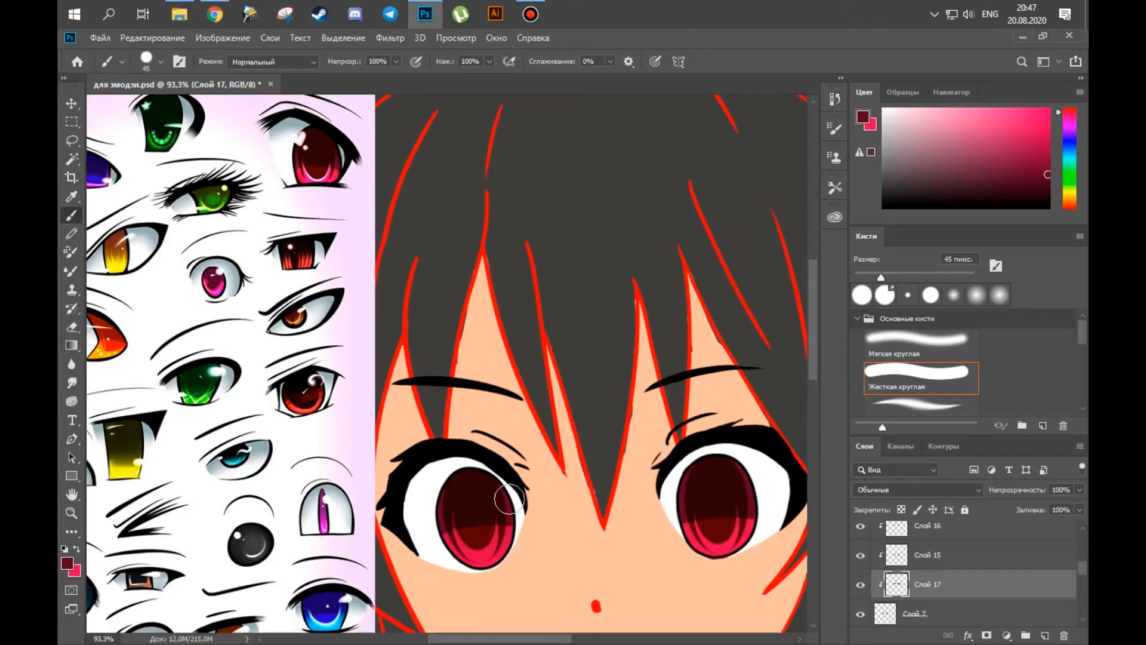
Activate the расскрас layer, sample the hair colour, and erase stray hair fill along the bangs with a 25 px eraser.
{"action": "left_click_drag", "start_coordinate": [451, 358], "coordinate": [422, 323]}
{"action": "key", "text": "v"}
{"action": "left_click", "coordinate": [571, 339]}
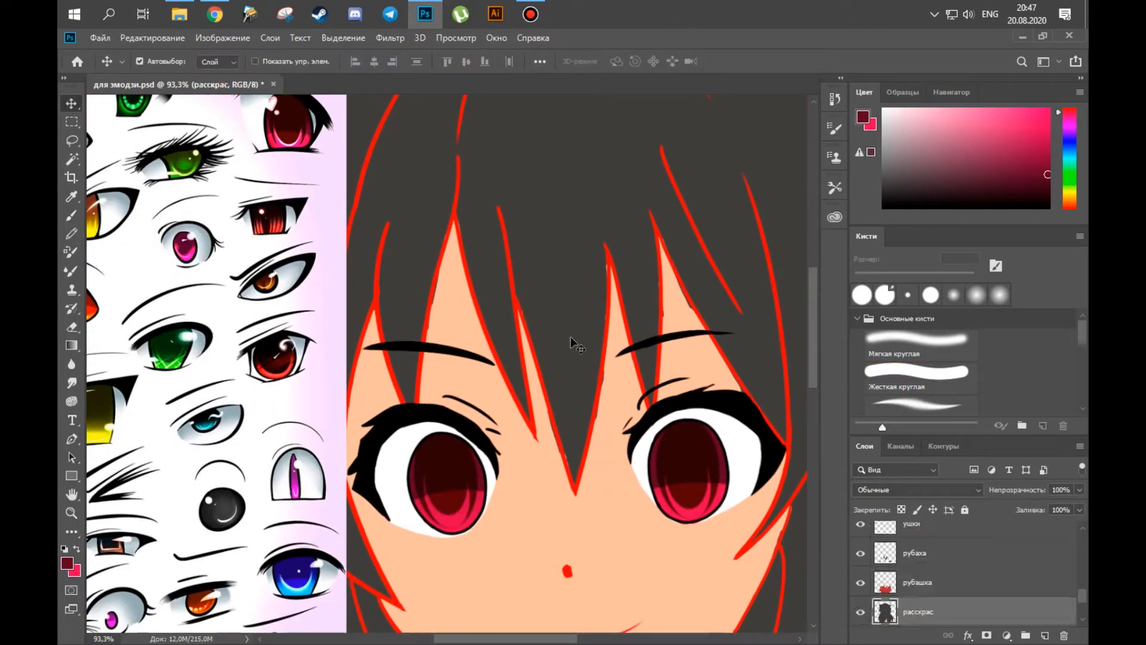
{"action": "key", "text": "b"}
{"action": "key", "text": "x"}
{"action": "left_click", "coordinate": [575, 342], "text": "alt"}
{"action": "key", "text": "e"}
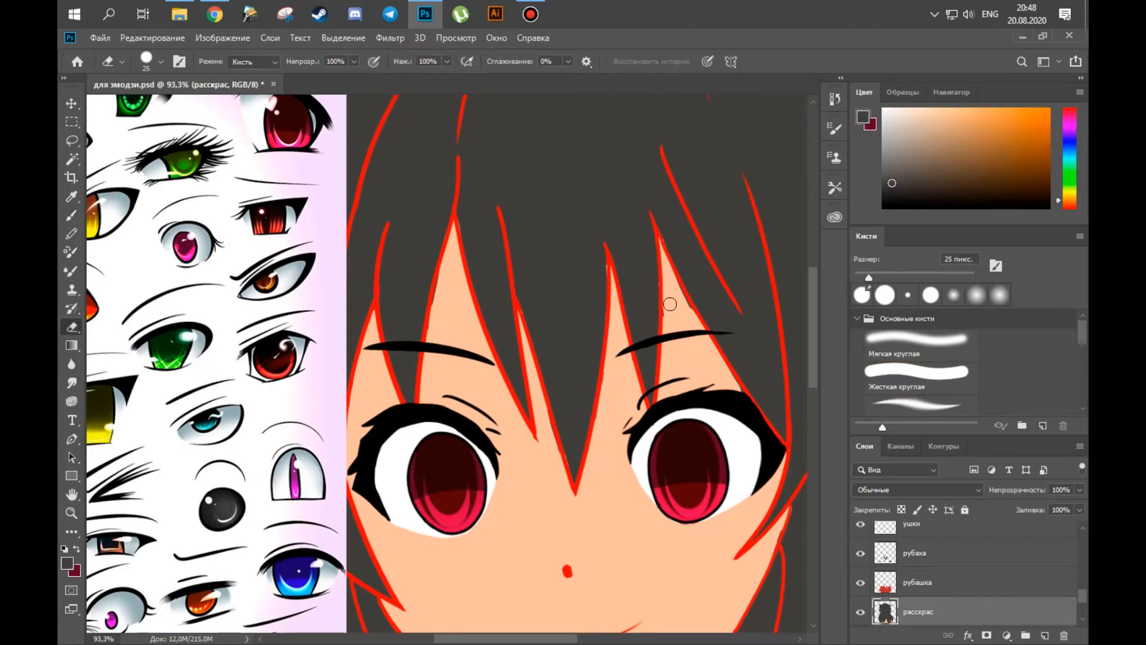
{"action": "left_click", "coordinate": [603, 268], "text": "ctrl"}
Erase stray skin colour along the tips of the bangs on the лицо fill layer with a 15 px eraser.
{"action": "left_click_drag", "start_coordinate": [550, 337], "coordinate": [591, 374]}
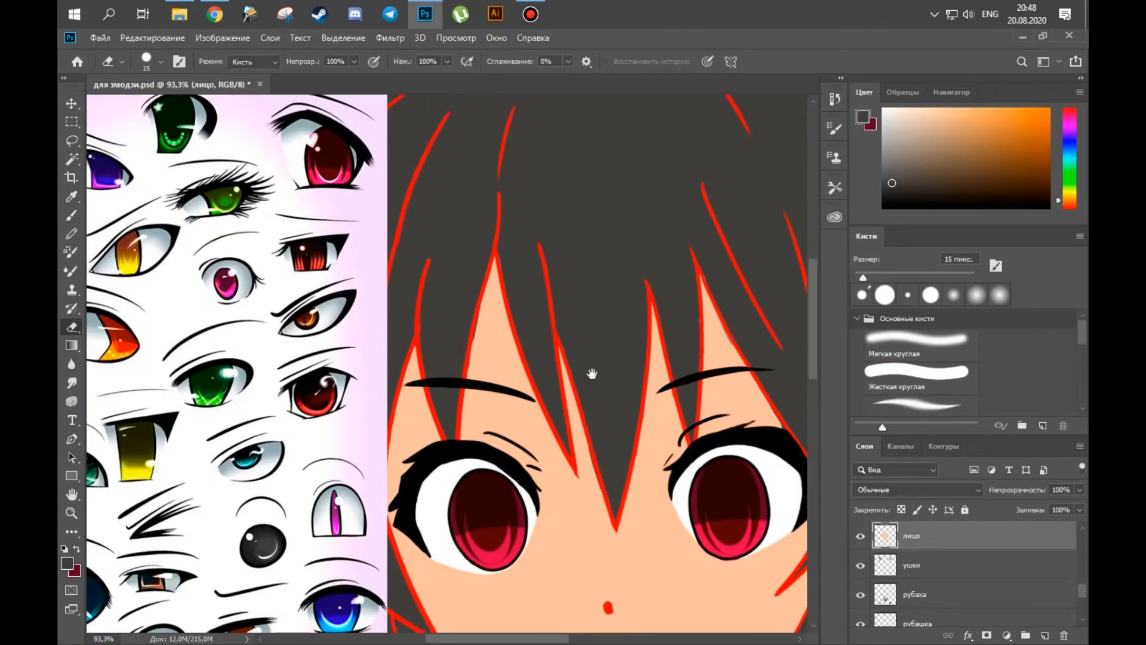
{"action": "left_click", "coordinate": [613, 419], "text": "ctrl"}
{"action": "left_click_drag", "start_coordinate": [588, 450], "coordinate": [598, 487]}
{"action": "left_click_drag", "start_coordinate": [782, 438], "coordinate": [740, 422]}
Touch up the hair fill beside the right bangs on расскрас with a 9 px brush and erase the overflow.
{"action": "key", "text": "b"}
{"action": "left_click", "coordinate": [675, 334], "text": "ctrl"}
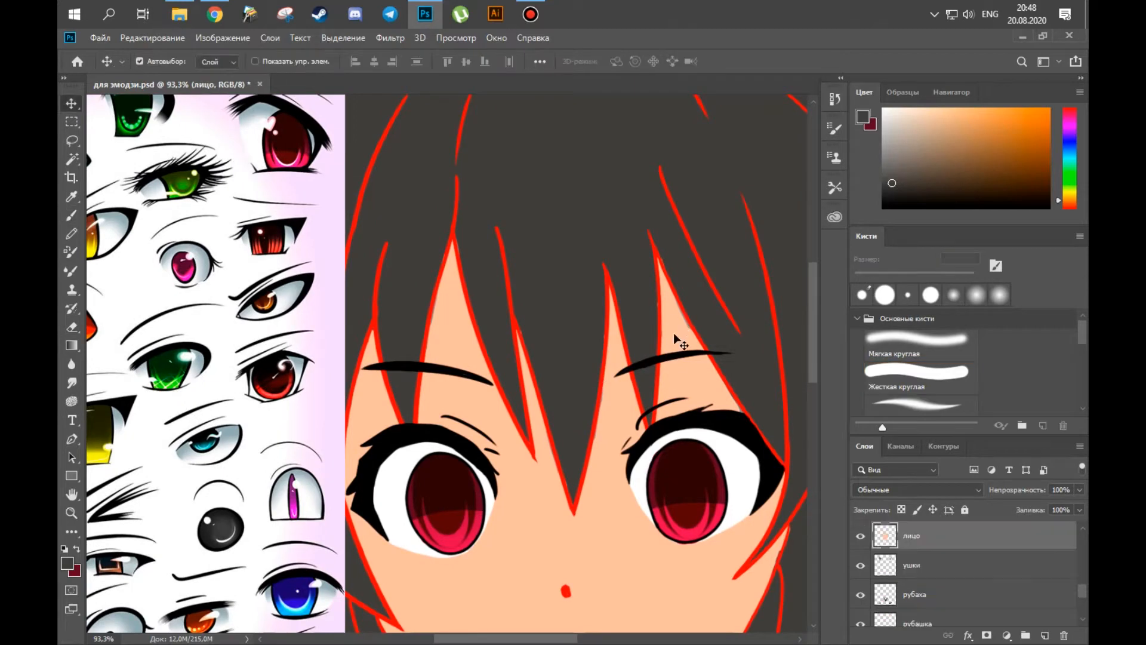
{"action": "left_click", "coordinate": [677, 331], "text": "alt"}
{"action": "left_click_drag", "start_coordinate": [504, 588], "coordinate": [362, 559]}
{"action": "left_click", "coordinate": [496, 266], "text": "ctrl"}
{"action": "left_click", "coordinate": [498, 269], "text": "alt"}
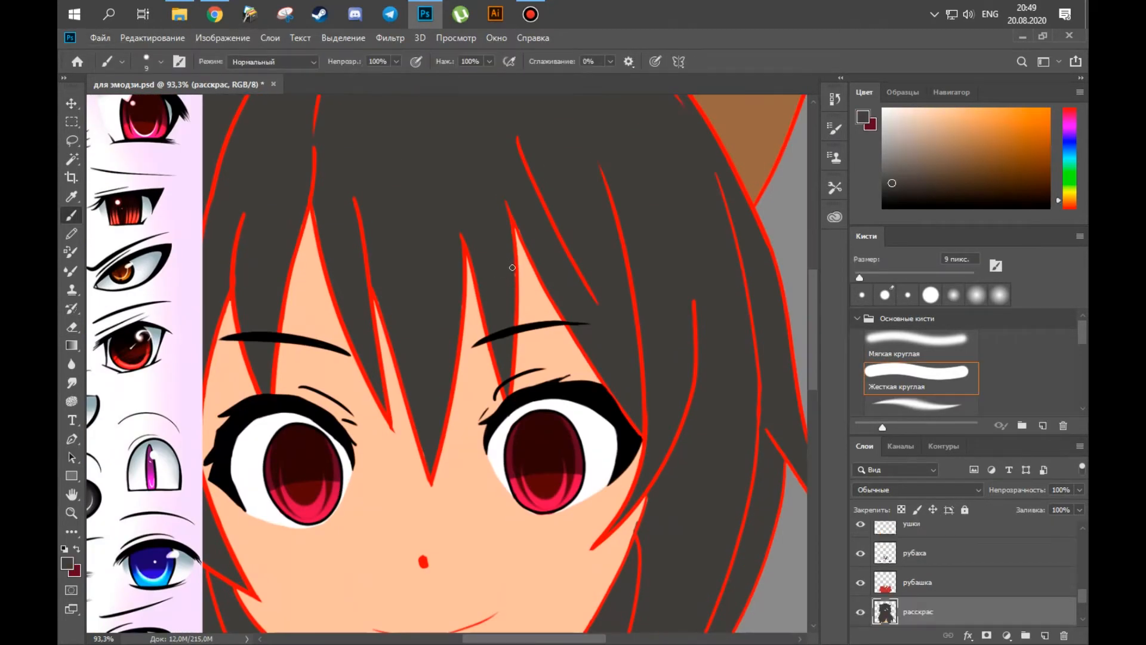
{"action": "key", "text": "e"}
{"action": "left_click", "coordinate": [505, 271], "text": "ctrl"}
{"action": "key", "text": "b"}
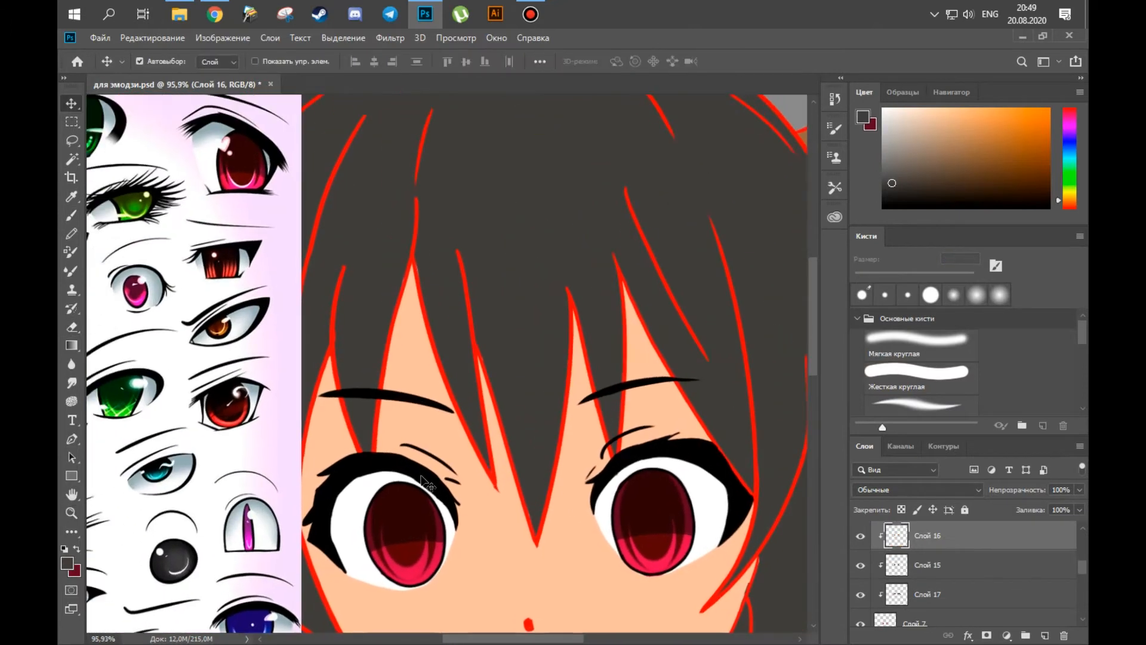
Shade the upper whites of both eyes blue-grey with a soft 70 px brush on Слой 18.
{"action": "left_click", "coordinate": [356, 521], "text": "ctrl"}
{"action": "left_click", "coordinate": [334, 468], "text": "alt"}
{"action": "key", "text": "bracketright"}
{"action": "key", "text": "bracketright"}
{"action": "key", "text": "bracketright"}
{"action": "key", "text": "bracketright"}
{"action": "key", "text": "bracketright"}
{"action": "key", "text": "bracketright"}
{"action": "key", "text": "bracketright"}
{"action": "key", "text": "bracketright"}
{"action": "key", "text": "bracketright"}
{"action": "key", "text": "bracketright"}
{"action": "left_click", "coordinate": [160, 62]}
{"action": "left_click_drag", "start_coordinate": [194, 121], "coordinate": [74, 121]}
{"action": "left_click_drag", "start_coordinate": [325, 509], "coordinate": [415, 475]}
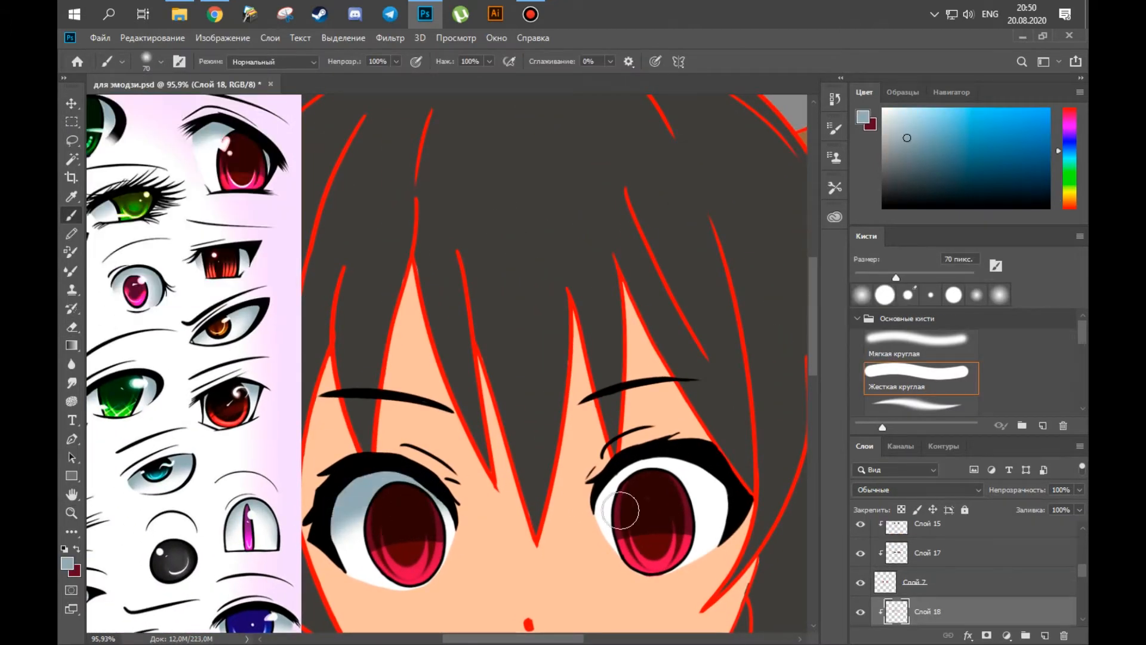
{"action": "key", "text": "ctrl+0"}
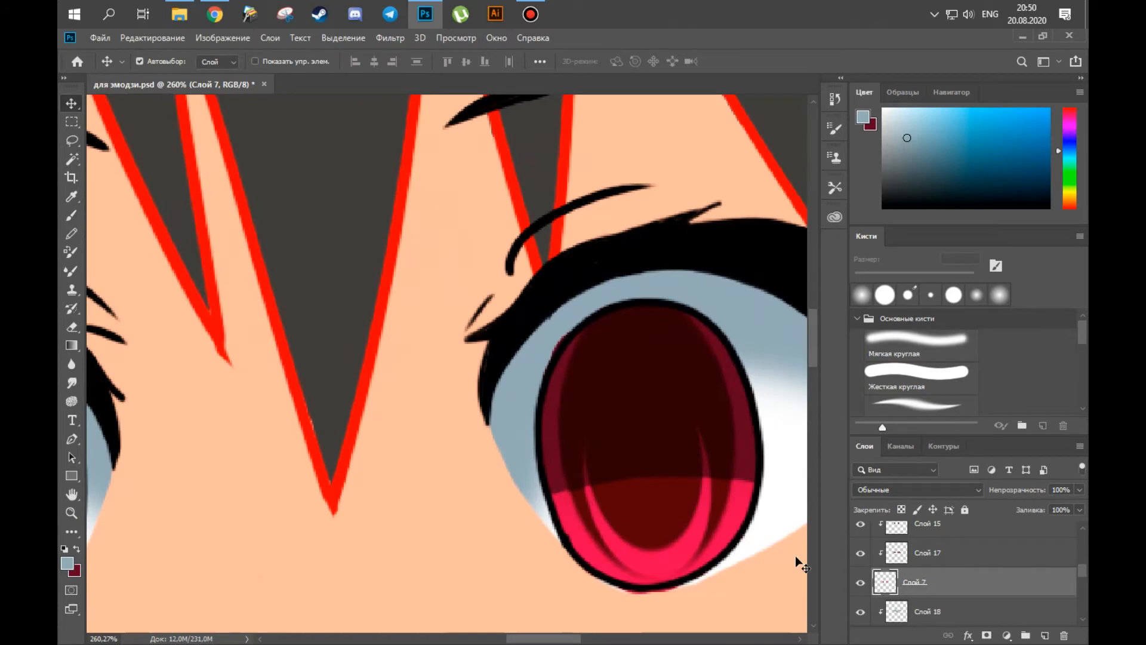
Toggle the visibility of Слой 7 to compare the eyes and add a new layer above Слой 16.
{"action": "scroll", "coordinate": [559, 479], "scroll_direction": "down", "scroll_amount": 3}
{"action": "left_click_drag", "start_coordinate": [559, 479], "coordinate": [576, 478]}
{"action": "left_click", "coordinate": [860, 583]}
{"action": "left_click", "coordinate": [860, 582]}
{"action": "scroll", "coordinate": [940, 590], "scroll_direction": "up", "scroll_amount": 2}
{"action": "left_click", "coordinate": [940, 572]}
{"action": "left_click", "coordinate": [1044, 635]}
{"action": "mouse_move", "coordinate": [411, 292]}
{"action": "left_mouse_down"}
{"action": "mouse_move", "coordinate": [446, 292]}
{"action": "mouse_move", "coordinate": [426, 294]}
{"action": "left_mouse_up"}
Add a clipped layer below Слой 17 and paint the lower irises bright pink sampled from the red reference eye.
{"action": "scroll", "coordinate": [911, 608], "scroll_direction": "down", "scroll_amount": 3}
{"action": "left_click", "coordinate": [929, 601]}
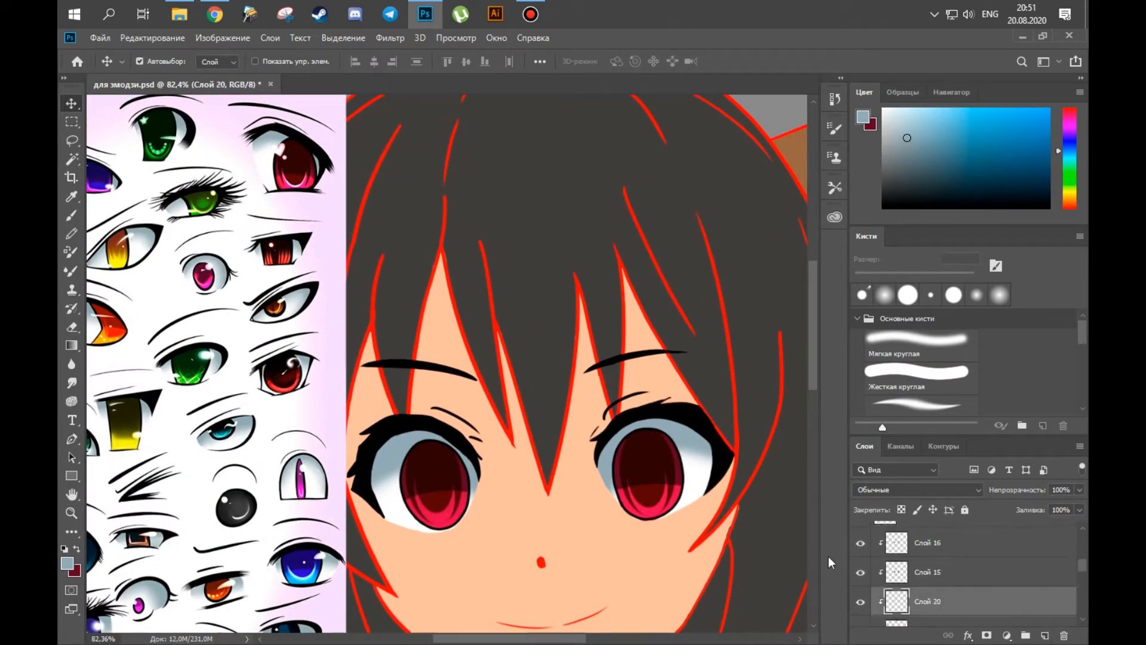
{"action": "scroll", "coordinate": [929, 597], "scroll_direction": "down", "scroll_amount": 2}
{"action": "left_click", "coordinate": [928, 590]}
{"action": "left_click", "coordinate": [1044, 636]}
{"action": "key", "text": "b"}
{"action": "left_click", "coordinate": [287, 180], "text": "alt"}
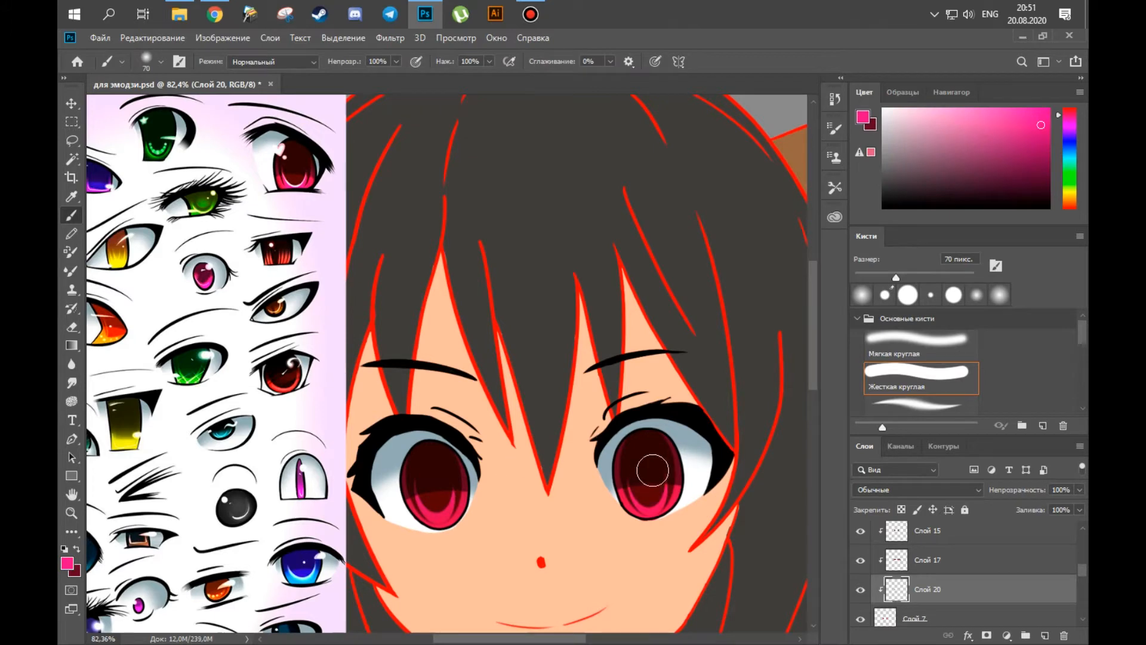
{"action": "left_click", "coordinate": [648, 494]}
{"action": "left_click_drag", "start_coordinate": [632, 497], "coordinate": [596, 498]}
Sample the white highlight colour from the red eye on the reference sheet.
{"action": "left_click_drag", "start_coordinate": [548, 453], "coordinate": [594, 454]}
{"action": "left_click", "coordinate": [269, 173], "text": "alt"}
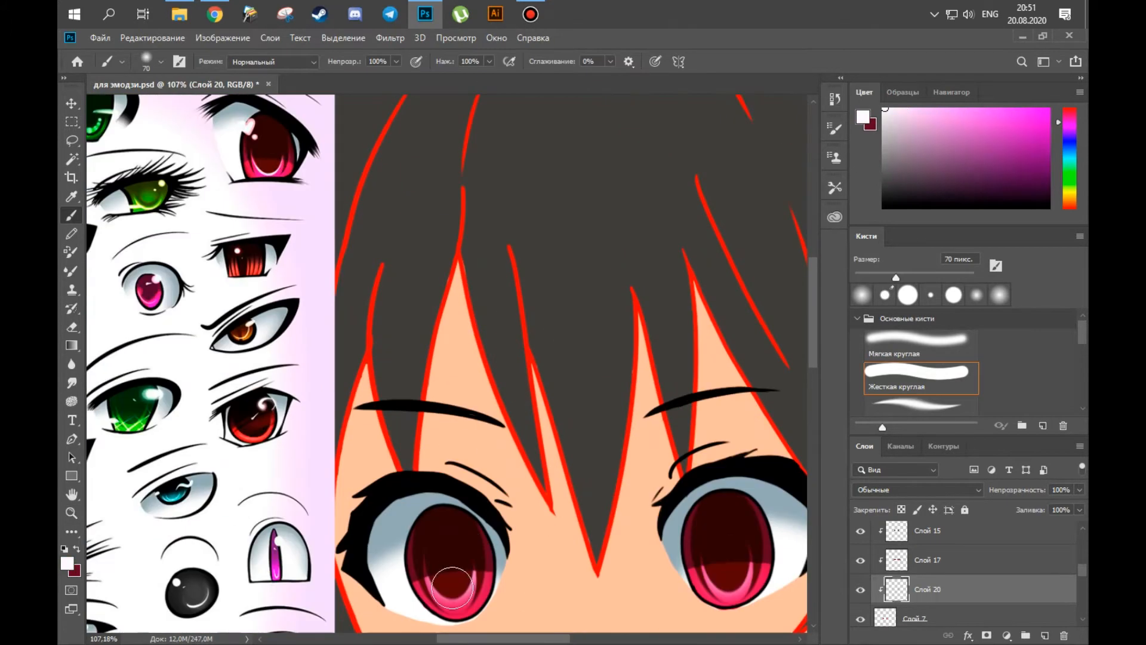
{"action": "left_click_drag", "start_coordinate": [727, 572], "coordinate": [749, 573]}
{"action": "left_click_drag", "start_coordinate": [422, 368], "coordinate": [422, 270]}
{"action": "scroll", "coordinate": [922, 558], "scroll_direction": "up", "scroll_amount": 3}
Rename Слой 19 as сердечко and move it above Слой 4, directly beneath the eye reference layer.
{"action": "left_click", "coordinate": [916, 553]}
{"action": "left_click_drag", "start_coordinate": [680, 463], "coordinate": [608, 463]}
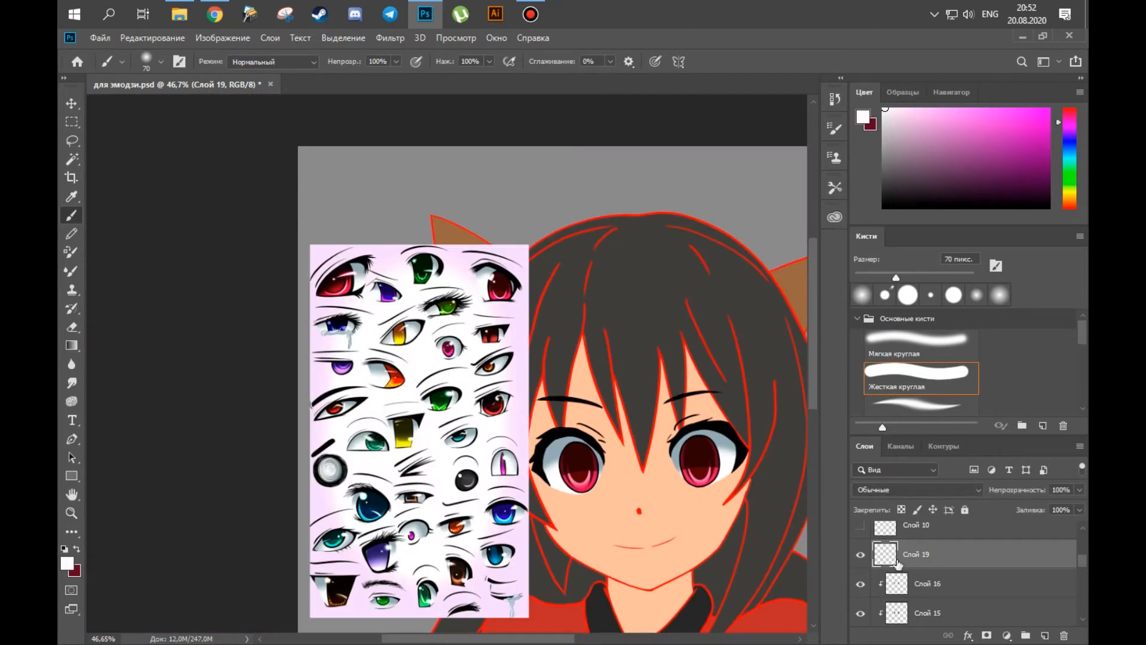
{"action": "type", "text": "сердечко"}
{"action": "key", "text": "Return"}
{"action": "left_click_drag", "start_coordinate": [521, 421], "coordinate": [603, 401]}
{"action": "mouse_move", "coordinate": [603, 382]}
{"action": "left_mouse_down"}
{"action": "mouse_move", "coordinate": [459, 449]}
{"action": "mouse_move", "coordinate": [440, 376]}
{"action": "left_mouse_up"}
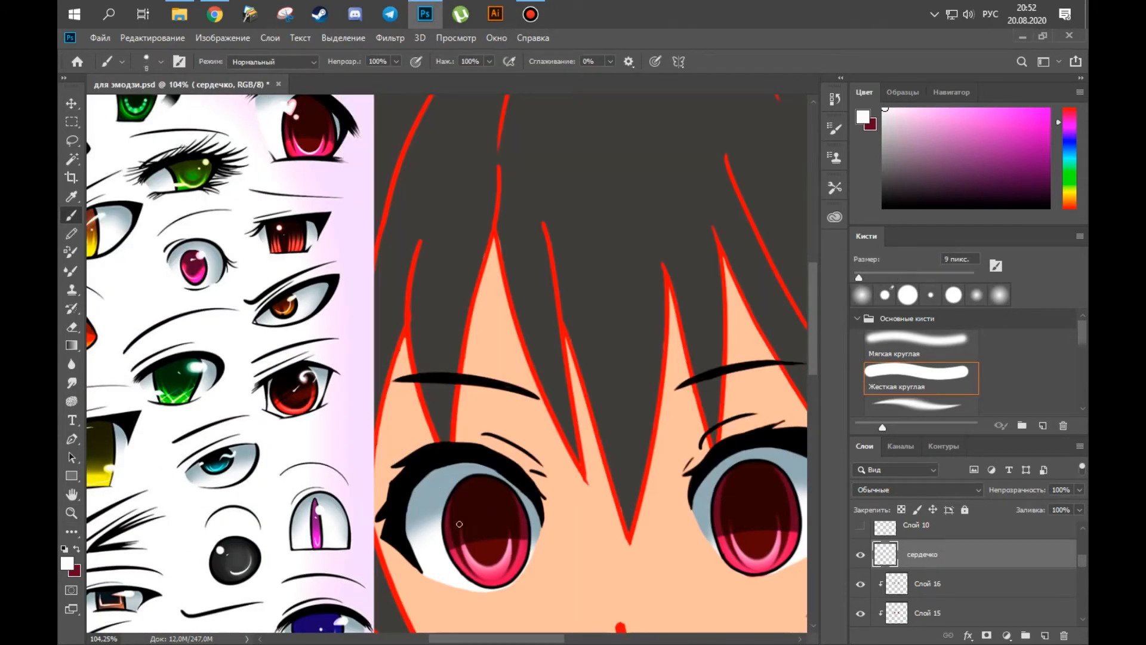
{"action": "mouse_move", "coordinate": [935, 553]}
{"action": "left_mouse_down"}
{"action": "mouse_move", "coordinate": [936, 520]}
{"action": "mouse_move", "coordinate": [936, 548]}
{"action": "left_mouse_up"}
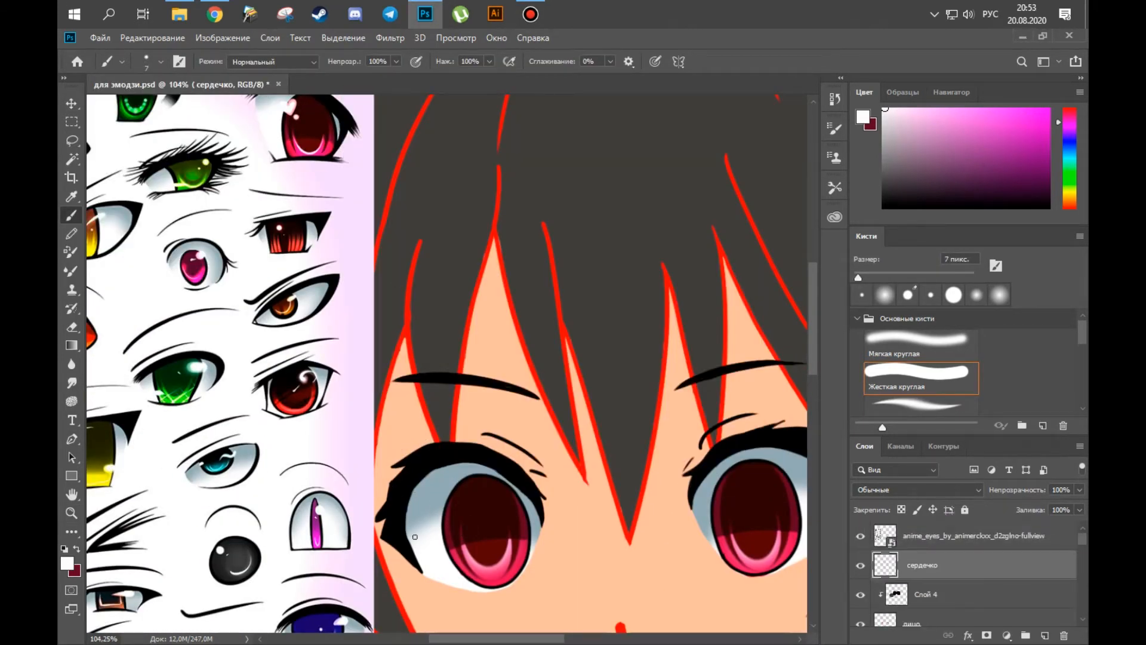
Paint a small round white highlight in the upper part of the left iris on сердечко.
{"action": "left_click_drag", "start_coordinate": [445, 517], "coordinate": [473, 510]}
{"action": "key", "text": "]"}
{"action": "left_click", "coordinate": [478, 500]}
{"action": "left_click_drag", "start_coordinate": [535, 391], "coordinate": [504, 391]}
{"action": "left_click_drag", "start_coordinate": [477, 439], "coordinate": [516, 440]}
{"action": "key", "text": "["}
{"action": "mouse_move", "coordinate": [503, 461]}
{"action": "left_mouse_down"}
{"action": "mouse_move", "coordinate": [498, 440]}
{"action": "mouse_move", "coordinate": [499, 452]}
{"action": "left_mouse_up"}
{"action": "key", "text": "ctrl+z"}
Paint a white heart highlight at the upper-left edge of the left iris on the сердечко layer.
{"action": "key", "text": "p"}
{"action": "key", "text": "b"}
{"action": "key", "text": "["}
{"action": "key", "text": "["}
{"action": "mouse_move", "coordinate": [481, 436]}
{"action": "left_mouse_down"}
{"action": "mouse_move", "coordinate": [529, 430]}
{"action": "mouse_move", "coordinate": [513, 442]}
{"action": "mouse_move", "coordinate": [467, 439]}
{"action": "left_mouse_up"}
{"action": "key", "text": "e"}
{"action": "key", "text": "b"}
{"action": "key", "text": "r"}
{"action": "left_click_drag", "start_coordinate": [443, 439], "coordinate": [468, 439]}
{"action": "key", "text": "e"}
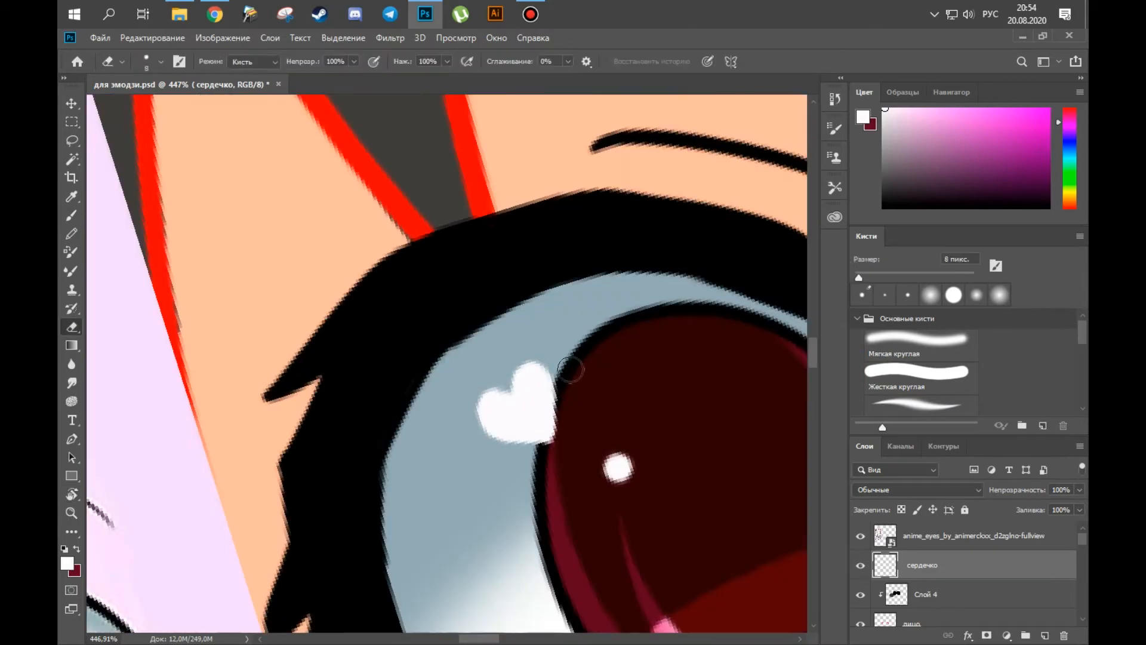
Refine the white heart's outline by alternating brush touch-ups and erasing, rotating the canvas as needed.
{"action": "key", "text": "r"}
{"action": "mouse_move", "coordinate": [511, 396]}
{"action": "left_mouse_down"}
{"action": "mouse_move", "coordinate": [445, 444]}
{"action": "mouse_move", "coordinate": [525, 380]}
{"action": "mouse_move", "coordinate": [490, 425]}
{"action": "mouse_move", "coordinate": [451, 431]}
{"action": "mouse_move", "coordinate": [525, 407]}
{"action": "left_mouse_up"}
{"action": "key", "text": "b"}
{"action": "key", "text": "e"}
{"action": "key", "text": "b"}
{"action": "key", "text": "r"}
{"action": "key", "text": "e"}
{"action": "left_click_drag", "start_coordinate": [405, 366], "coordinate": [417, 397]}
{"action": "key", "text": "b"}
{"action": "key", "text": "r"}
{"action": "mouse_move", "coordinate": [561, 337]}
{"action": "left_mouse_down"}
{"action": "mouse_move", "coordinate": [571, 247]}
{"action": "mouse_move", "coordinate": [598, 286]}
{"action": "left_mouse_up"}
{"action": "key", "text": "l"}
{"action": "mouse_move", "coordinate": [442, 278]}
{"action": "left_mouse_down"}
{"action": "mouse_move", "coordinate": [496, 473]}
{"action": "mouse_move", "coordinate": [445, 279]}
{"action": "left_mouse_up"}
{"action": "key", "text": "ctrl+x"}
{"action": "left_click", "coordinate": [1044, 635]}
{"action": "key", "text": "ctrl+v"}
{"action": "key", "text": "ctrl+z"}
{"action": "key", "text": "ctrl+z"}
{"action": "key", "text": "ctrl+z"}
Paste a copy of the heart on its own layer beneath сердечко and scale it slightly larger.
{"action": "left_click", "coordinate": [925, 586]}
{"action": "key", "text": "ctrl+v"}
{"action": "key", "text": "ctrl+t"}
{"action": "left_click_drag", "start_coordinate": [533, 318], "coordinate": [568, 291]}
{"action": "key", "text": "Return"}
Recolour the larger heart on Слой 21 light pink so it outlines the white heart.
{"action": "left_click", "coordinate": [884, 594], "text": "ctrl"}
{"action": "left_click", "coordinate": [961, 109]}
{"action": "mouse_move", "coordinate": [449, 315]}
{"action": "left_mouse_down"}
{"action": "mouse_move", "coordinate": [451, 446]}
{"action": "mouse_move", "coordinate": [472, 334]}
{"action": "left_mouse_up"}
{"action": "mouse_move", "coordinate": [583, 433]}
{"action": "left_mouse_down"}
{"action": "mouse_move", "coordinate": [363, 361]}
{"action": "mouse_move", "coordinate": [770, 436]}
{"action": "left_mouse_up"}
{"action": "key", "text": "v"}
{"action": "left_click", "coordinate": [412, 500]}
{"action": "left_click", "coordinate": [886, 591]}
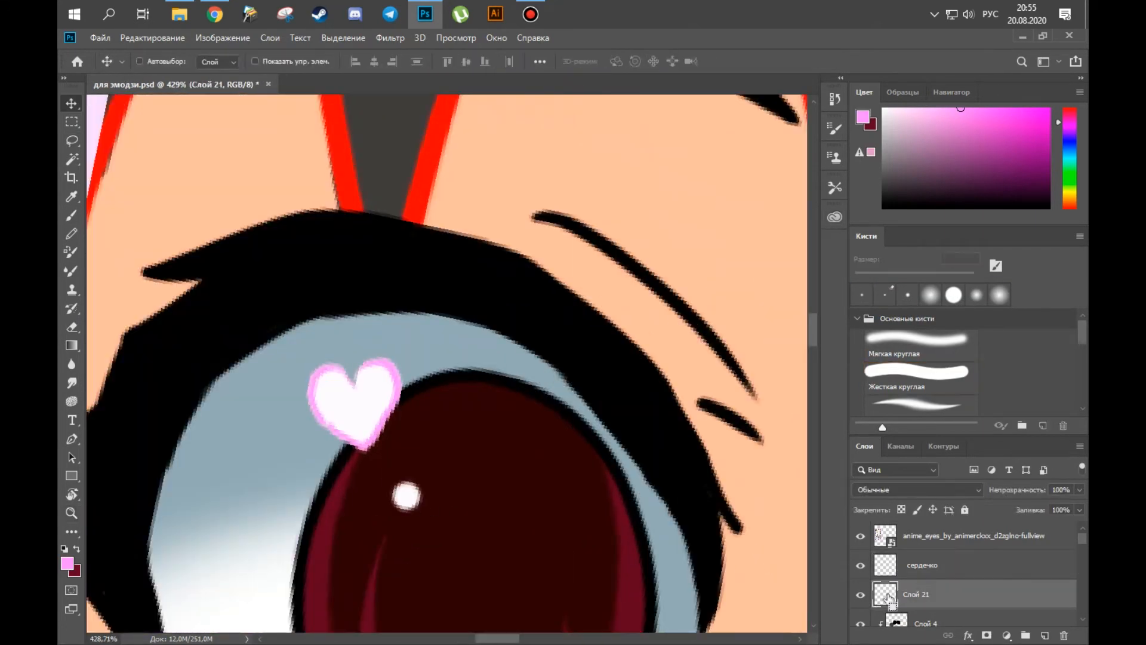
Load the сердечко shapes as a selection, touch up the small round highlight and sample the heart's white.
{"action": "key", "text": "b"}
{"action": "left_click", "coordinate": [885, 592], "text": "ctrl"}
{"action": "left_click", "coordinate": [887, 573]}
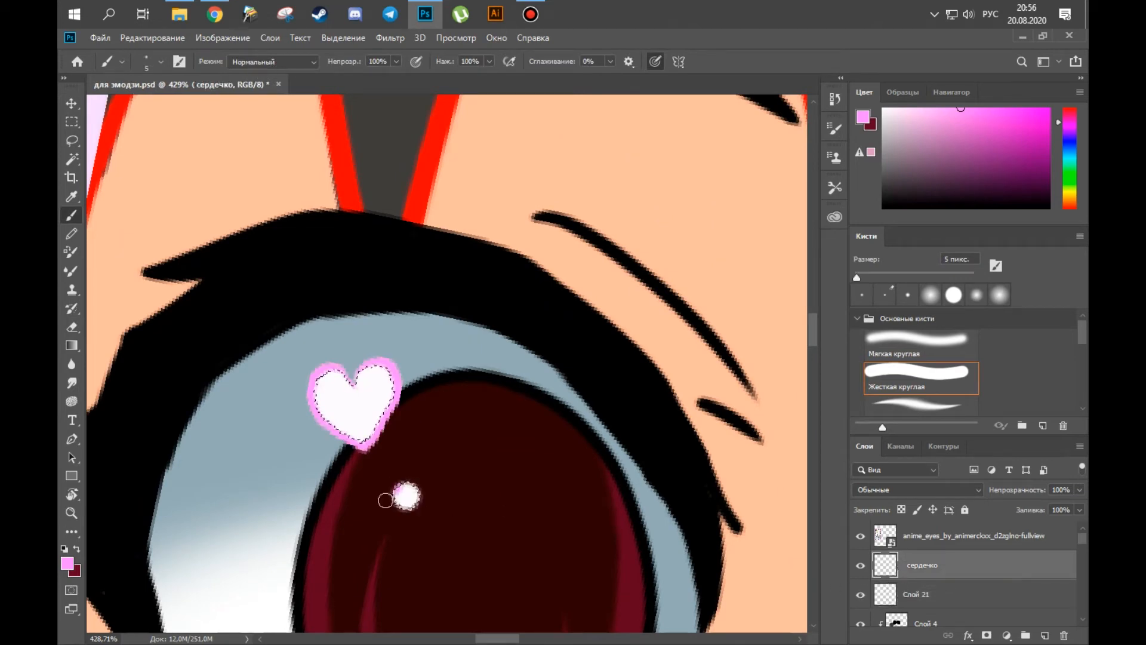
{"action": "key", "text": "e"}
{"action": "left_click", "coordinate": [406, 495]}
{"action": "key", "text": "b"}
{"action": "left_click", "coordinate": [358, 405], "text": "alt"}
{"action": "left_click_drag", "start_coordinate": [379, 423], "coordinate": [146, 378]}
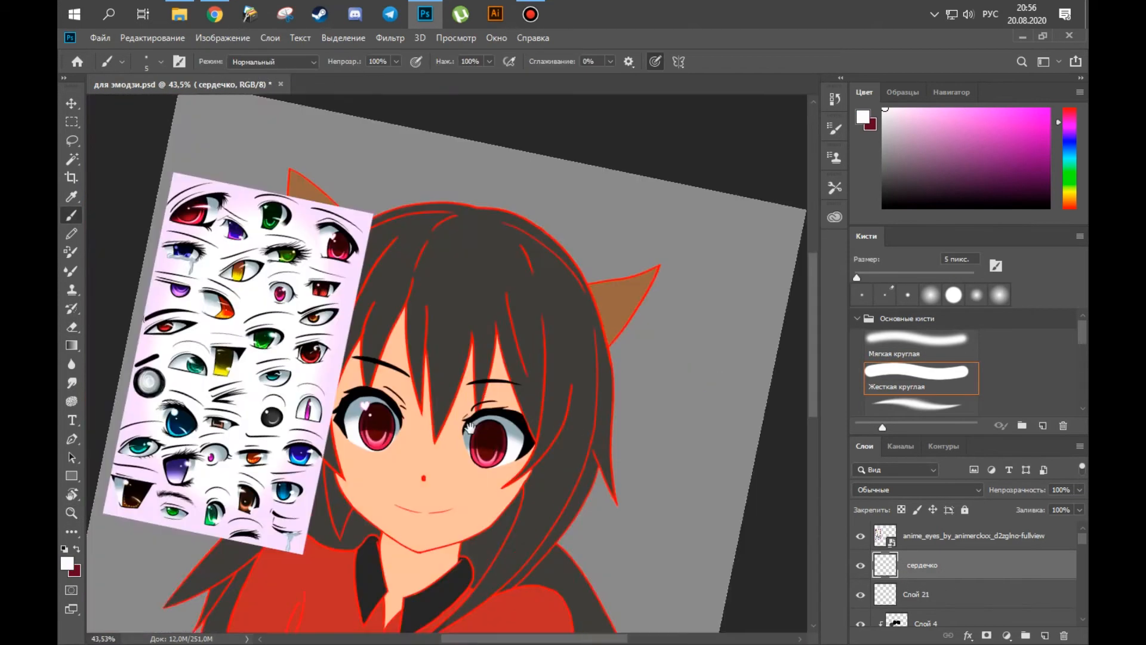
Enlarge and reposition the heart highlight on the left eye by transforming сердечко and Слой 21 together.
{"action": "left_click_drag", "start_coordinate": [369, 448], "coordinate": [507, 451]}
{"action": "key", "text": "v"}
{"action": "left_click", "coordinate": [894, 595], "text": "shift"}
{"action": "key", "text": "ctrl+t"}
{"action": "left_click_drag", "start_coordinate": [452, 371], "coordinate": [491, 411]}
{"action": "left_click_drag", "start_coordinate": [439, 352], "coordinate": [413, 338]}
{"action": "key", "text": "Return"}
{"action": "left_click_drag", "start_coordinate": [430, 382], "coordinate": [310, 382]}
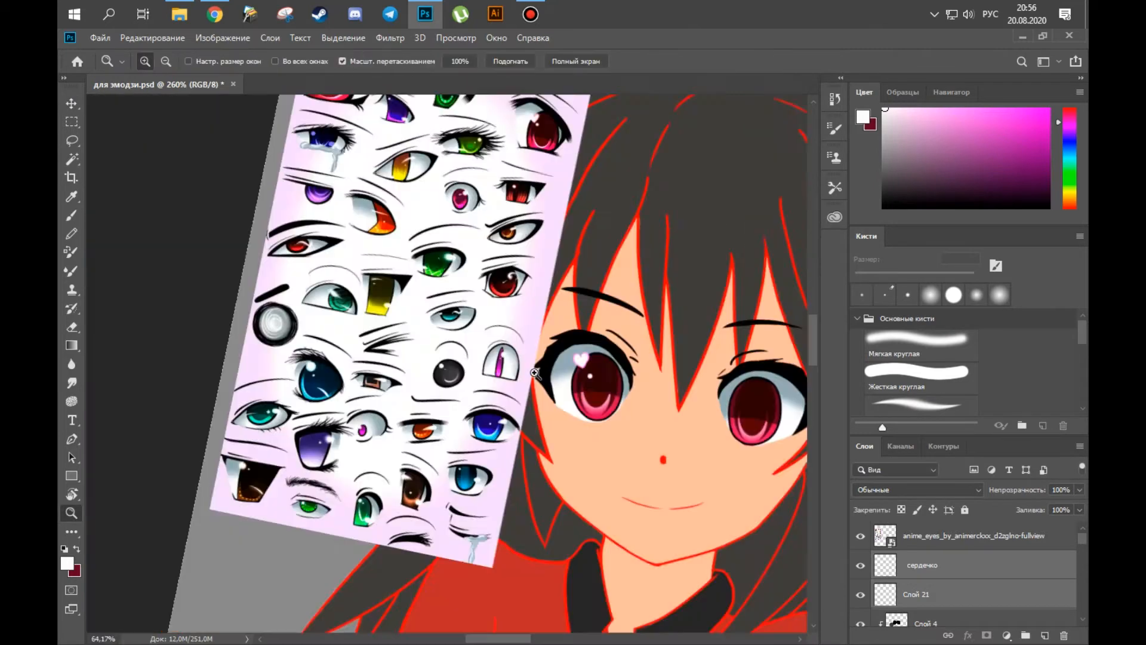
Merge Слой 21 and сердечко into one layer.
{"action": "left_click", "coordinate": [949, 593]}
{"action": "left_click", "coordinate": [949, 569], "text": "shift"}
{"action": "right_click", "coordinate": [949, 569]}
{"action": "left_click", "coordinate": [788, 465]}
Duplicate the heart highlight onto the right iris and adjust its placement with Free Transform.
{"action": "left_click_drag", "start_coordinate": [312, 343], "coordinate": [482, 354]}
{"action": "left_click_drag", "start_coordinate": [463, 415], "coordinate": [496, 466]}
{"action": "left_click_drag", "start_coordinate": [496, 466], "coordinate": [491, 466]}
{"action": "key", "text": "ctrl+t"}
{"action": "left_click_drag", "start_coordinate": [528, 394], "coordinate": [435, 461]}
{"action": "key", "text": "Return"}
{"action": "left_click_drag", "start_coordinate": [519, 325], "coordinate": [602, 325]}
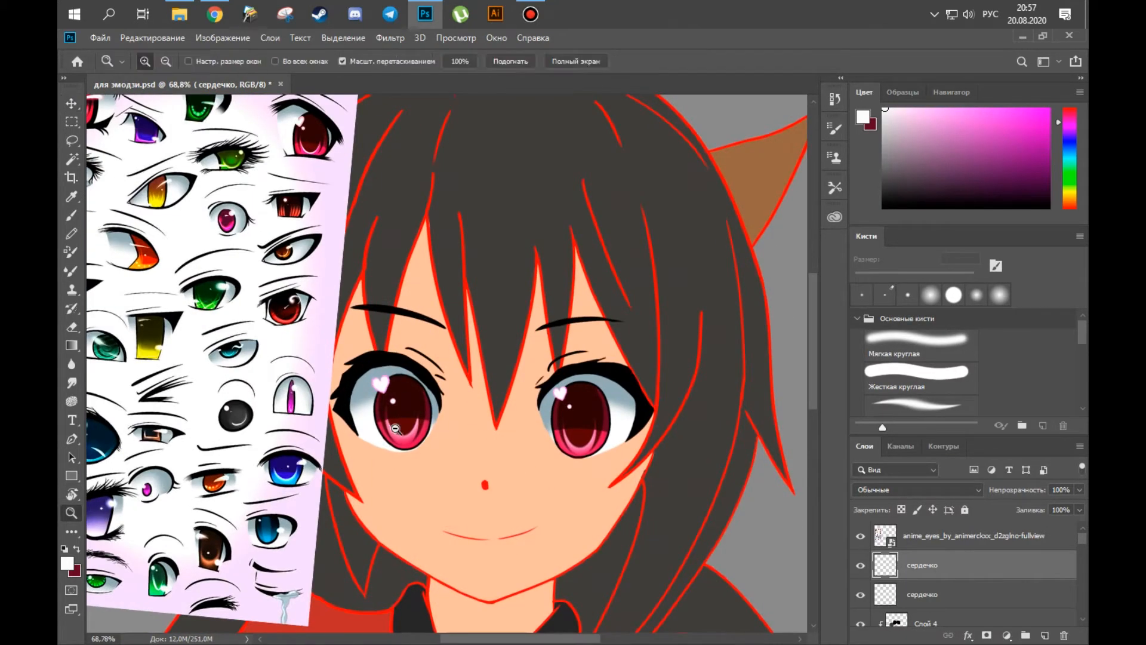
Sample bright red from the reference eye and enlarge the brush for painting the irises.
{"action": "left_click_drag", "start_coordinate": [388, 370], "coordinate": [403, 382]}
{"action": "left_click", "coordinate": [416, 433]}
{"action": "key", "text": "b"}
{"action": "left_click", "coordinate": [312, 141], "text": "alt"}
{"action": "key", "text": "bracketright"}
{"action": "key", "text": "bracketright"}
{"action": "key", "text": "bracketright"}
{"action": "key", "text": "bracketright"}
{"action": "key", "text": "bracketright"}
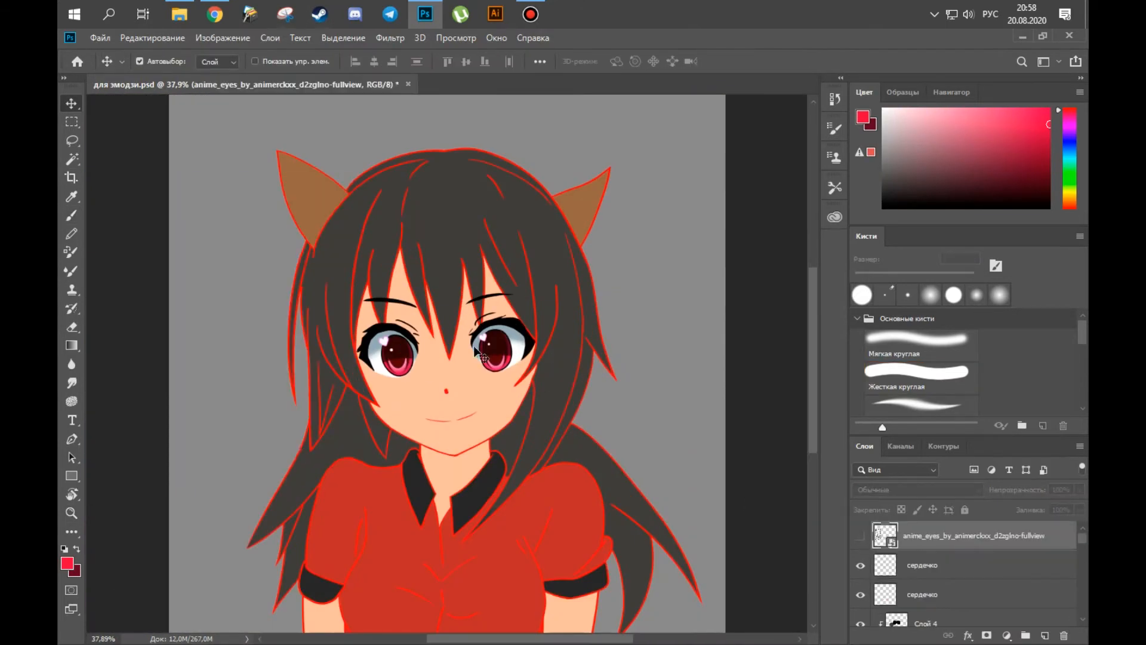
Recolour the cat ears and hair dark grey and place the shading reference pictures beside the character.
{"action": "key", "text": "b"}
{"action": "left_click", "coordinate": [411, 513], "text": "alt"}
{"action": "left_click_drag", "start_coordinate": [391, 203], "coordinate": [315, 418]}
{"action": "left_click_drag", "start_coordinate": [558, 334], "coordinate": [564, 403]}
{"action": "mouse_move", "coordinate": [508, 238]}
{"action": "left_mouse_down"}
{"action": "mouse_move", "coordinate": [567, 391]}
{"action": "mouse_move", "coordinate": [600, 414]}
{"action": "left_mouse_up"}
{"action": "key", "text": "ctrl+d"}
{"action": "key", "text": "c"}
{"action": "key", "text": "Return"}
{"action": "key", "text": "v"}
{"action": "left_click", "coordinate": [634, 260]}
{"action": "left_click", "coordinate": [889, 614], "text": "ctrl"}
{"action": "key", "text": "alt+BackSpace"}
{"action": "key", "text": "b"}
{"action": "left_click_drag", "start_coordinate": [494, 550], "coordinate": [482, 451]}
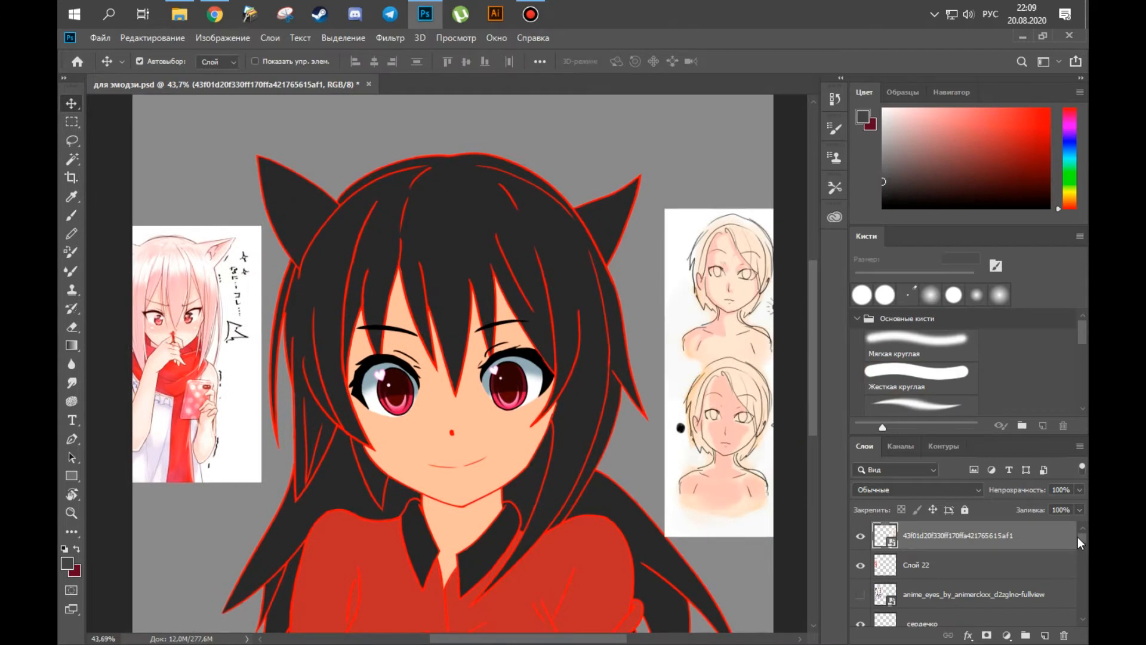
Add a new layer directly above лицо and sample the face's skin colour for shading.
{"action": "scroll", "coordinate": [1071, 573], "scroll_direction": "down", "scroll_amount": 1}
{"action": "scroll", "coordinate": [1069, 573], "scroll_direction": "up", "scroll_amount": 2}
{"action": "left_click", "coordinate": [913, 532]}
{"action": "left_click", "coordinate": [1045, 635]}
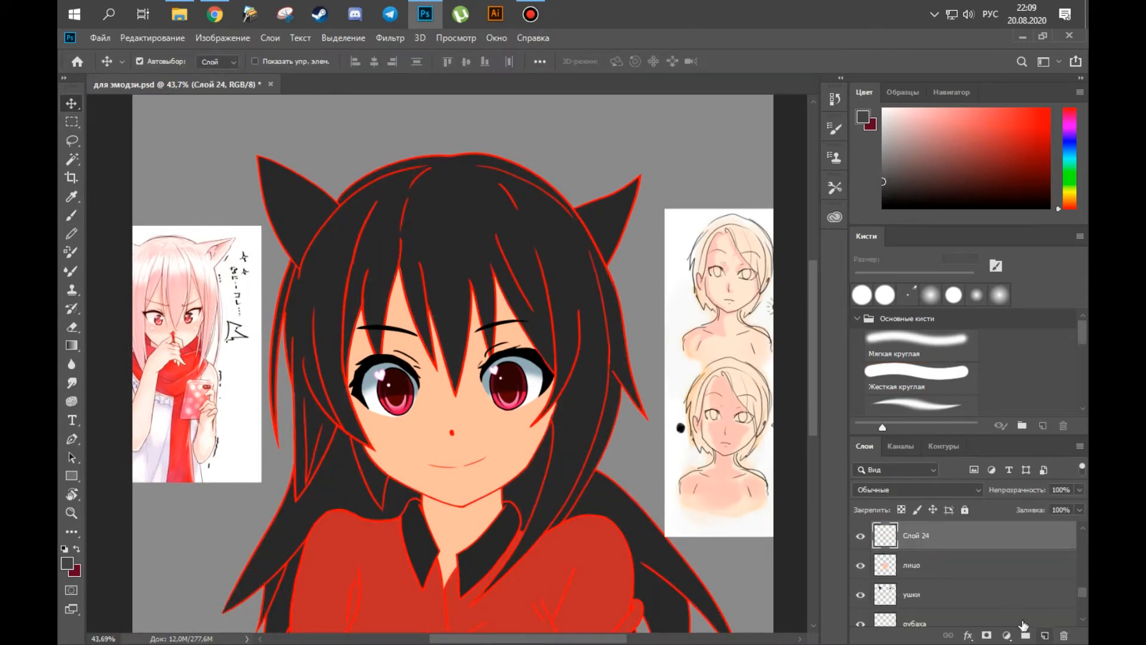
{"action": "key", "text": "b"}
{"action": "left_click", "coordinate": [483, 421], "text": "alt"}
Paint darker peach shadows along the edge of the face and on the neck on Слой 24, clipped to лицо.
{"action": "mouse_move", "coordinate": [426, 366]}
{"action": "left_mouse_down"}
{"action": "mouse_move", "coordinate": [388, 332]}
{"action": "mouse_move", "coordinate": [418, 334]}
{"action": "left_mouse_up"}
{"action": "left_click_drag", "start_coordinate": [317, 604], "coordinate": [313, 582]}
{"action": "left_click_drag", "start_coordinate": [239, 560], "coordinate": [240, 610]}
{"action": "left_click_drag", "start_coordinate": [518, 563], "coordinate": [513, 610]}
{"action": "mouse_move", "coordinate": [358, 401]}
{"action": "left_mouse_down"}
{"action": "mouse_move", "coordinate": [367, 391]}
{"action": "mouse_move", "coordinate": [389, 464]}
{"action": "left_mouse_up"}
{"action": "mouse_move", "coordinate": [414, 402]}
{"action": "left_mouse_down"}
{"action": "mouse_move", "coordinate": [460, 385]}
{"action": "mouse_move", "coordinate": [531, 318]}
{"action": "left_mouse_up"}
Clean up the face and neck shadows with a 30 px eraser and brush touch-ups.
{"action": "key", "text": "e"}
{"action": "mouse_move", "coordinate": [433, 387]}
{"action": "left_mouse_down"}
{"action": "mouse_move", "coordinate": [371, 414]}
{"action": "mouse_move", "coordinate": [385, 414]}
{"action": "mouse_move", "coordinate": [336, 416]}
{"action": "mouse_move", "coordinate": [333, 483]}
{"action": "mouse_move", "coordinate": [310, 437]}
{"action": "left_mouse_up"}
{"action": "key", "text": "b"}
{"action": "key", "text": "e"}
{"action": "key", "text": "b"}
{"action": "key", "text": "e"}
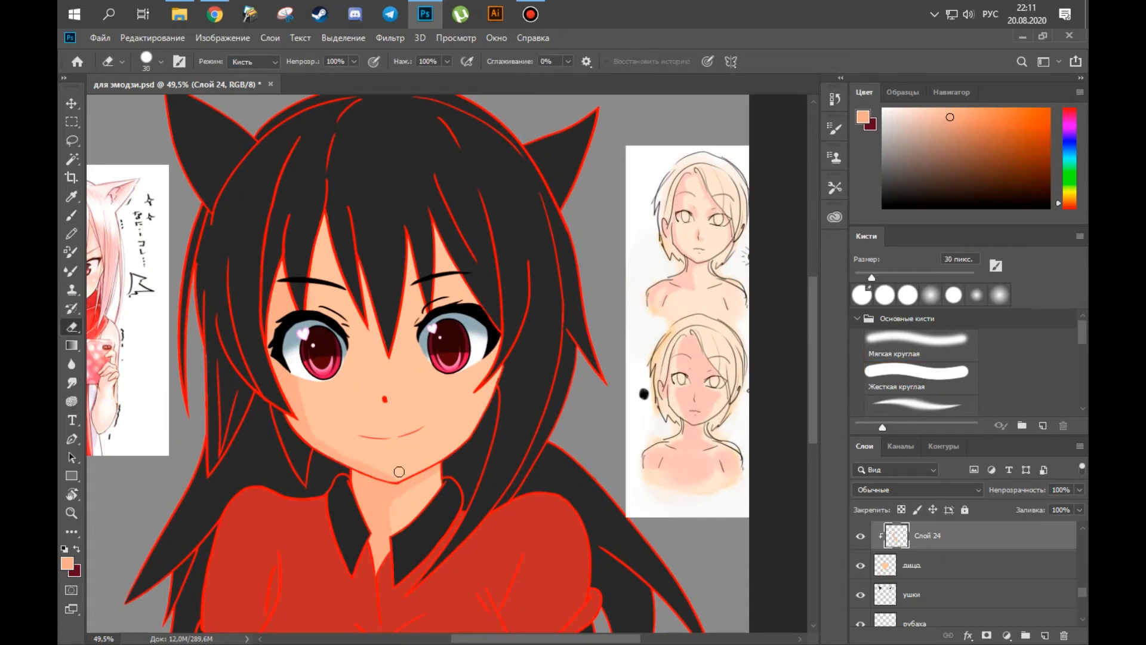
{"action": "mouse_move", "coordinate": [374, 464]}
{"action": "left_mouse_down"}
{"action": "mouse_move", "coordinate": [419, 450]}
{"action": "mouse_move", "coordinate": [456, 463]}
{"action": "mouse_move", "coordinate": [363, 486]}
{"action": "mouse_move", "coordinate": [332, 516]}
{"action": "left_mouse_up"}
Paint peach shadows on the forehead under the bangs and around the eyes, erasing the excess.
{"action": "key", "text": "b"}
{"action": "left_click_drag", "start_coordinate": [415, 338], "coordinate": [458, 319]}
{"action": "left_click_drag", "start_coordinate": [285, 329], "coordinate": [327, 358]}
{"action": "key", "text": "e"}
{"action": "key", "text": "b"}
{"action": "key", "text": "x"}
{"action": "left_click_drag", "start_coordinate": [296, 273], "coordinate": [305, 298]}
{"action": "key", "text": "e"}
{"action": "mouse_move", "coordinate": [332, 341]}
{"action": "left_mouse_down"}
{"action": "mouse_move", "coordinate": [362, 368]}
{"action": "mouse_move", "coordinate": [397, 271]}
{"action": "left_mouse_up"}
{"action": "key", "text": "b"}
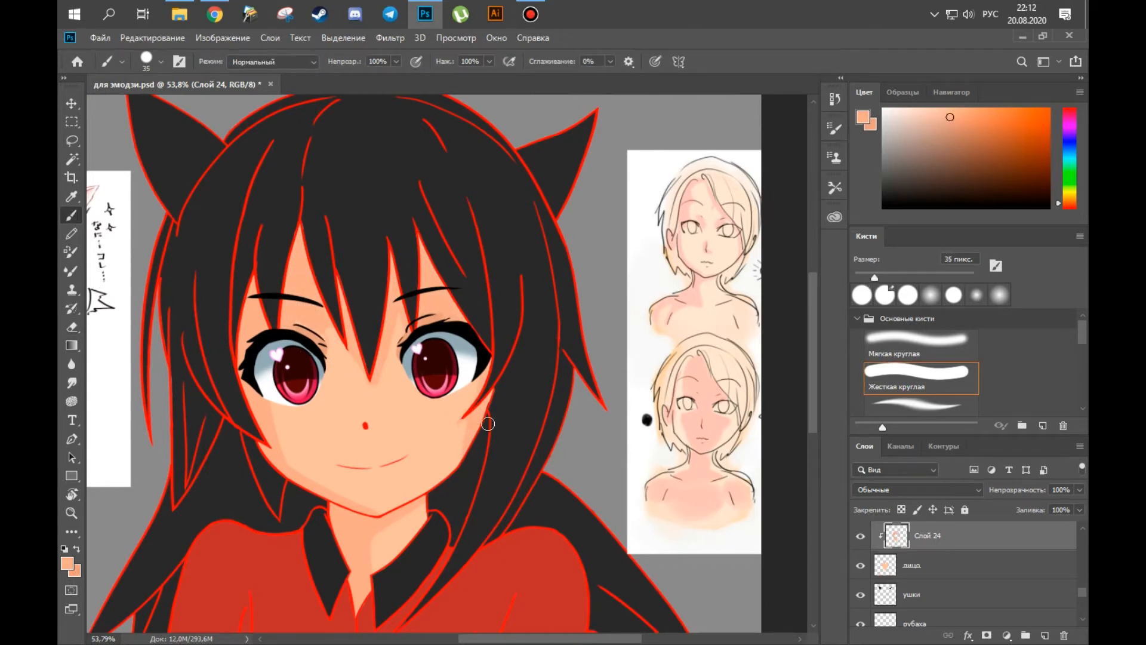
Paint small shading details around the mouth on Слой 24 with an 8 px pressure-sensitive brush.
{"action": "key", "text": "bracketleft"}
{"action": "key", "text": "bracketleft"}
{"action": "left_click_drag", "start_coordinate": [383, 469], "coordinate": [368, 454]}
{"action": "key", "text": "p"}
{"action": "key", "text": "b"}
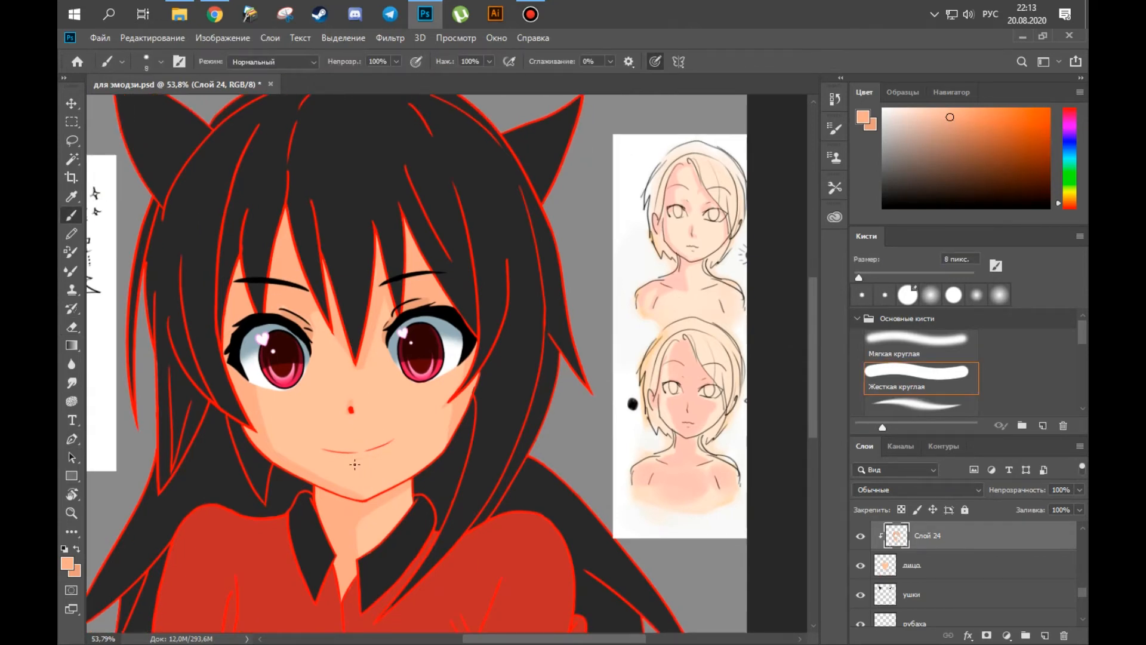
{"action": "left_click_drag", "start_coordinate": [354, 464], "coordinate": [346, 464], "text": "ctrl"}
{"action": "left_click_drag", "start_coordinate": [346, 465], "coordinate": [453, 442]}
Turn off pressure-controlled brush size and deepen the forehead and neck shadows with a 40 px brush.
{"action": "left_click", "coordinate": [656, 62]}
{"action": "left_click_drag", "start_coordinate": [520, 261], "coordinate": [451, 279]}
{"action": "key", "text": "x"}
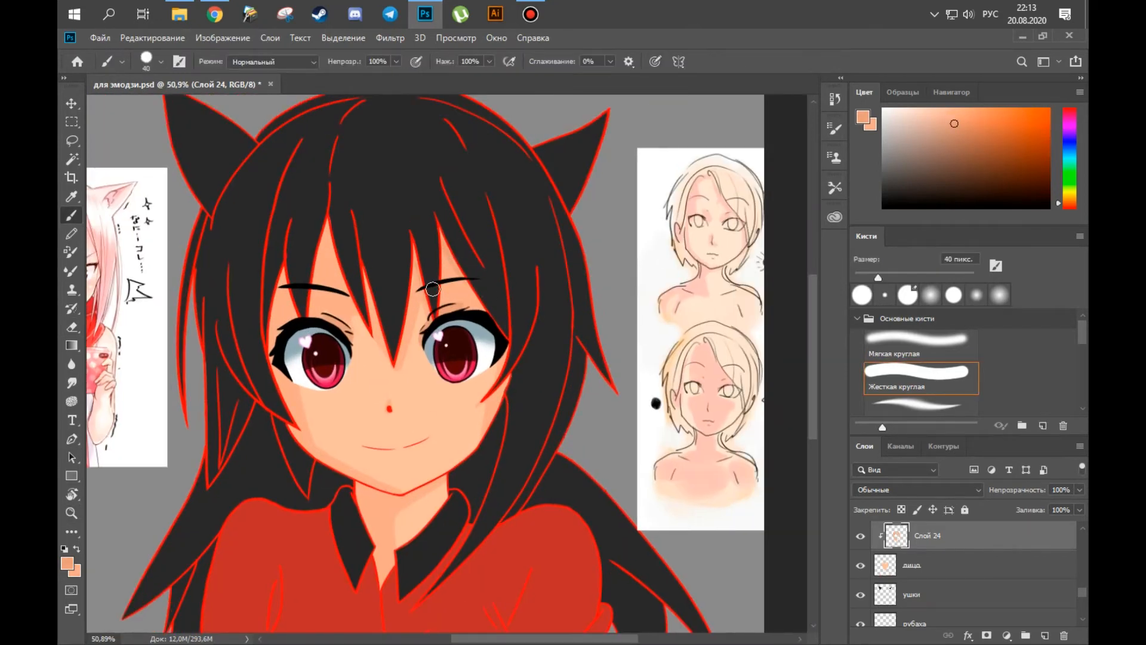
{"action": "mouse_move", "coordinate": [400, 508]}
{"action": "left_mouse_down", "text": "ctrl"}
{"action": "mouse_move", "coordinate": [519, 509]}
{"action": "mouse_move", "coordinate": [500, 449]}
{"action": "left_mouse_up", "text": "ctrl"}
{"action": "key", "text": "e"}
{"action": "left_click_drag", "start_coordinate": [417, 455], "coordinate": [513, 413]}
Trim the shadow edges on the forehead under the bangs on Слой 24 with a 10 px eraser.
{"action": "key", "text": "x"}
{"action": "left_click_drag", "start_coordinate": [528, 466], "coordinate": [370, 466], "text": "ctrl"}
{"action": "left_click_drag", "start_coordinate": [424, 423], "coordinate": [501, 424], "text": "ctrl"}
{"action": "key", "text": "bracketleft"}
{"action": "key", "text": "bracketleft"}
{"action": "key", "text": "bracketleft"}
{"action": "key", "text": "bracketleft"}
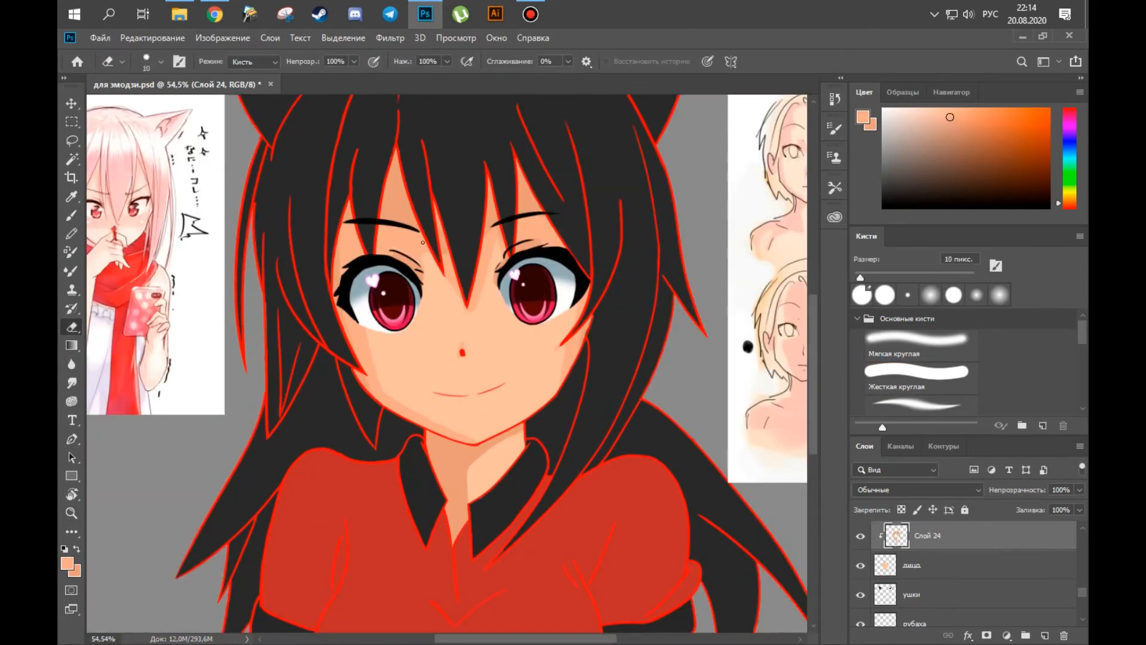
{"action": "mouse_move", "coordinate": [498, 366]}
{"action": "left_mouse_down", "text": "ctrl"}
{"action": "mouse_move", "coordinate": [418, 382]}
{"action": "mouse_move", "coordinate": [370, 537]}
{"action": "left_mouse_up", "text": "ctrl"}
Paint peach shadows down the bare arms and clean up their edges with a larger eraser.
{"action": "key", "text": "b"}
{"action": "left_click_drag", "start_coordinate": [539, 558], "coordinate": [536, 606]}
{"action": "key", "text": "e"}
{"action": "key", "text": "bracketright"}
{"action": "key", "text": "bracketright"}
{"action": "key", "text": "bracketright"}
{"action": "left_click_drag", "start_coordinate": [388, 404], "coordinate": [403, 404], "text": "ctrl"}
Activate Слой 23 above the hair colour, sample near-black, and paint broad hair shadows with a 150 px brush.
{"action": "left_click", "coordinate": [532, 286], "text": "ctrl"}
{"action": "key", "text": "b"}
{"action": "key", "text": "alt+b"}
{"action": "left_click", "coordinate": [535, 214]}
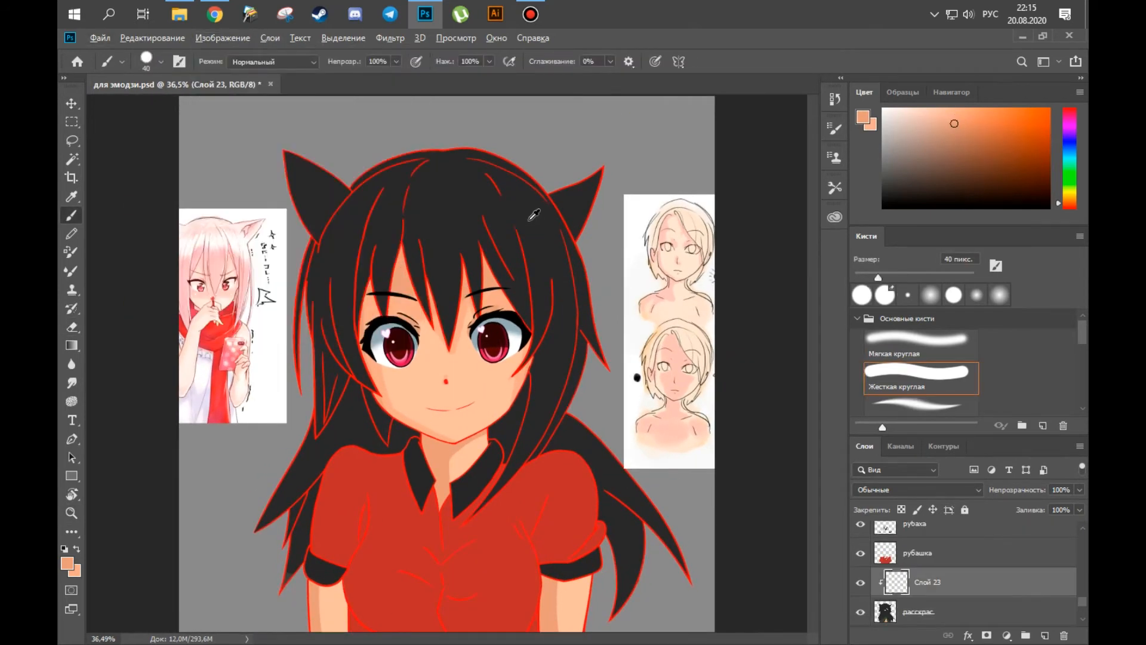
{"action": "left_click", "coordinate": [535, 217], "text": "alt"}
{"action": "key", "text": "bracketright"}
{"action": "key", "text": "bracketright"}
{"action": "key", "text": "bracketright"}
{"action": "key", "text": "bracketright"}
{"action": "key", "text": "bracketright"}
{"action": "key", "text": "bracketright"}
{"action": "key", "text": "bracketright"}
{"action": "key", "text": "bracketright"}
{"action": "left_click_drag", "start_coordinate": [333, 256], "coordinate": [304, 478]}
{"action": "mouse_move", "coordinate": [381, 176]}
{"action": "left_mouse_down"}
{"action": "mouse_move", "coordinate": [359, 442]}
{"action": "mouse_move", "coordinate": [416, 211]}
{"action": "left_mouse_up"}
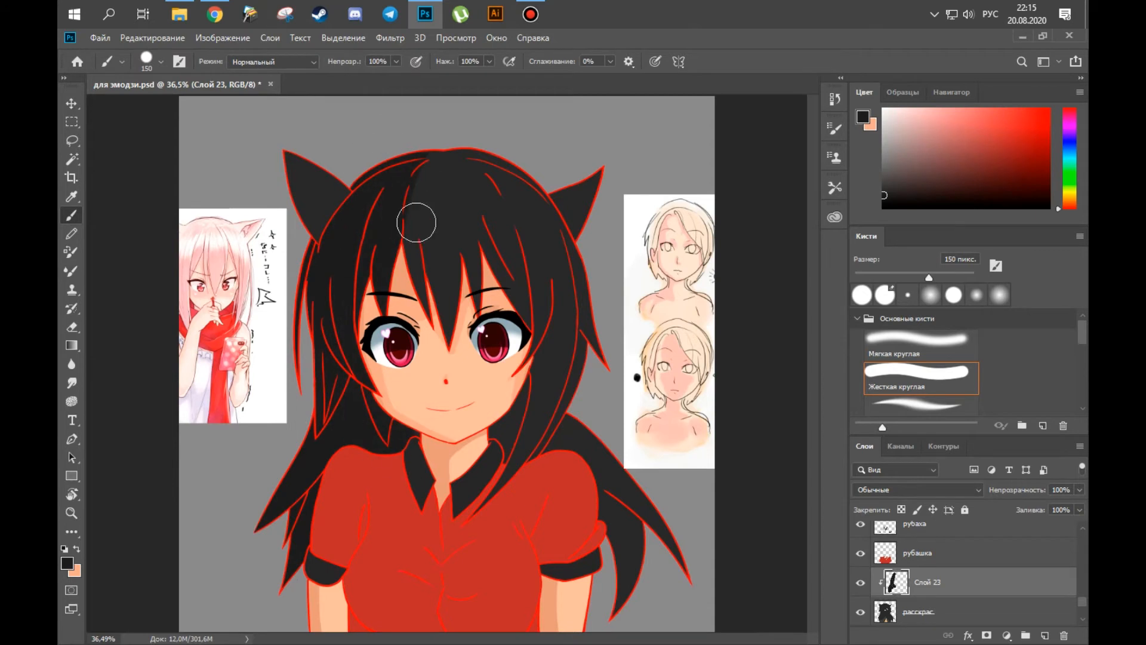
Extend the near-black shadow over the bangs and the long strands on the right side of the face.
{"action": "left_click_drag", "start_coordinate": [427, 272], "coordinate": [409, 173]}
{"action": "key", "text": "e"}
{"action": "key", "text": "b"}
{"action": "mouse_move", "coordinate": [482, 244]}
{"action": "left_mouse_down"}
{"action": "mouse_move", "coordinate": [560, 381]}
{"action": "mouse_move", "coordinate": [507, 456]}
{"action": "left_mouse_up"}
{"action": "key", "text": "e"}
{"action": "key", "text": "b"}
Shade the loose hair behind the right shoulder and carve lighter strands out of the shadow with a 30 px eraser.
{"action": "left_click_drag", "start_coordinate": [608, 486], "coordinate": [625, 603]}
{"action": "key", "text": "e"}
{"action": "key", "text": "b"}
{"action": "key", "text": "e"}
{"action": "left_click_drag", "start_coordinate": [604, 481], "coordinate": [650, 517]}
{"action": "key", "text": "b"}
{"action": "key", "text": "e"}
{"action": "key", "text": "b"}
{"action": "key", "text": "e"}
{"action": "left_click_drag", "start_coordinate": [372, 208], "coordinate": [352, 310]}
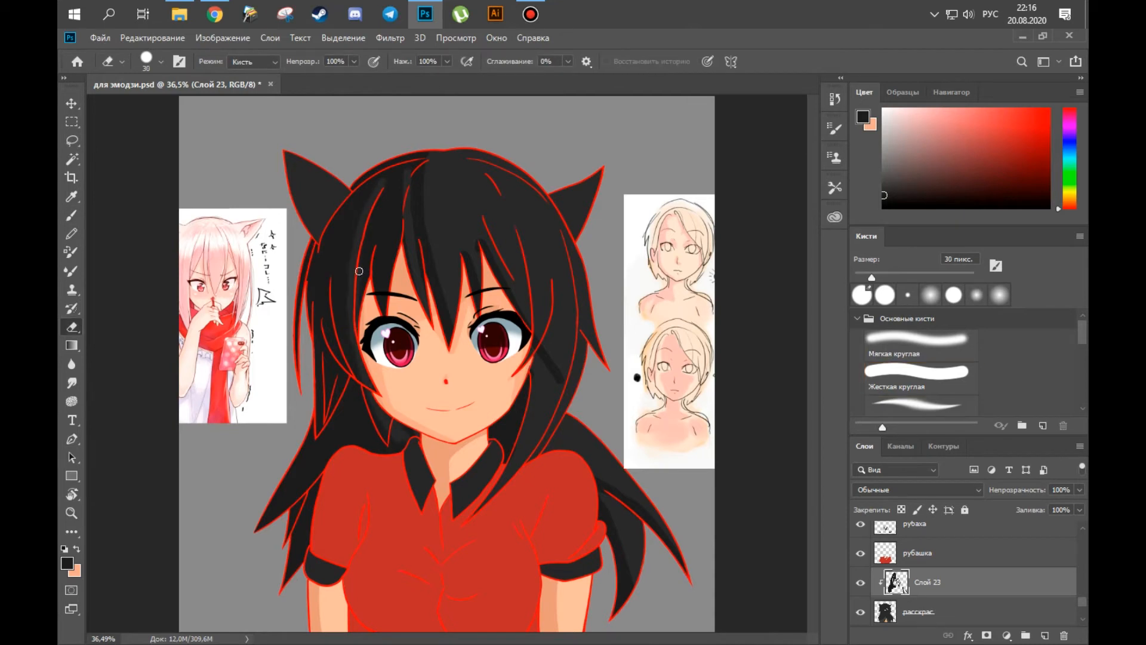
Refine the shaded strands beside the right eye, alternating the eraser with a 35 px brush.
{"action": "key", "text": "b"}
{"action": "key", "text": "e"}
{"action": "key", "text": "b"}
{"action": "key", "text": "e"}
{"action": "key", "text": "b"}
{"action": "key", "text": "e"}
{"action": "left_click_drag", "start_coordinate": [560, 380], "coordinate": [540, 335]}
{"action": "key", "text": "b"}
Rotate the canvas nearly upside down and paint shadow streaks along the bangs on Слой 23.
{"action": "key", "text": "e"}
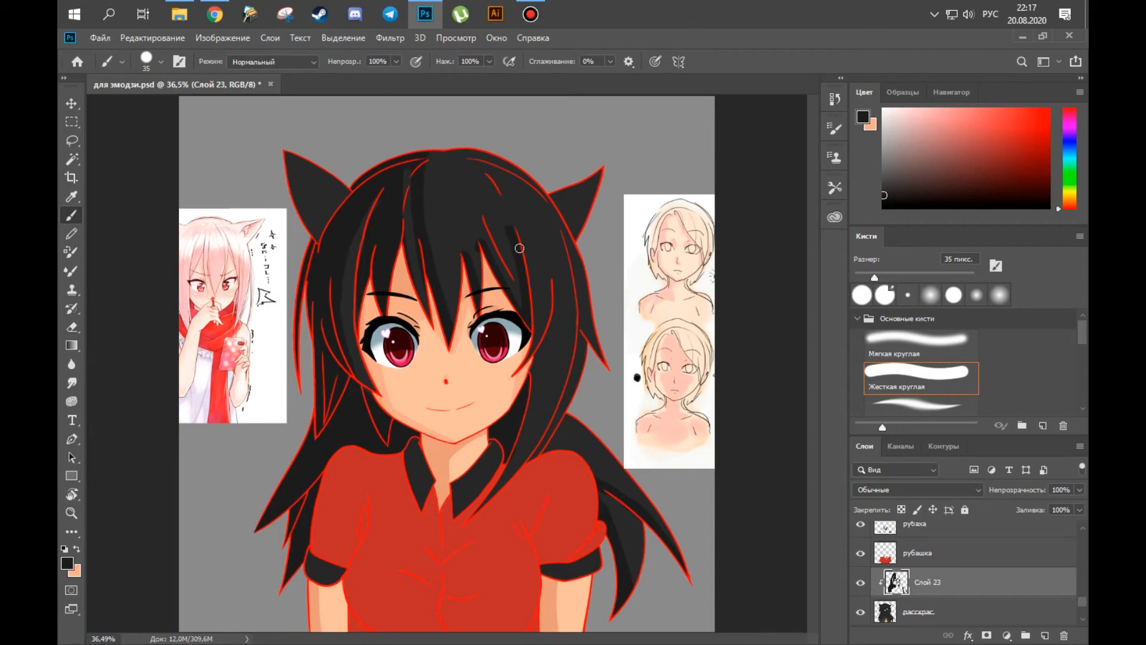
{"action": "key", "text": "r"}
{"action": "left_click_drag", "start_coordinate": [563, 210], "coordinate": [346, 204]}
{"action": "key", "text": "ctrl+space"}
{"action": "left_click_drag", "start_coordinate": [288, 275], "coordinate": [334, 277]}
{"action": "mouse_move", "coordinate": [351, 165]}
{"action": "left_mouse_down"}
{"action": "mouse_move", "coordinate": [236, 279]}
{"action": "mouse_move", "coordinate": [253, 475]}
{"action": "left_mouse_up"}
{"action": "key", "text": "r"}
{"action": "mouse_move", "coordinate": [373, 206]}
{"action": "left_mouse_down"}
{"action": "mouse_move", "coordinate": [458, 173]}
{"action": "mouse_move", "coordinate": [402, 154]}
{"action": "left_mouse_up"}
{"action": "left_click_drag", "start_coordinate": [366, 280], "coordinate": [293, 346]}
Sharpen the hair shadow edges by alternating brush strokes with a 30 px eraser.
{"action": "key", "text": "e"}
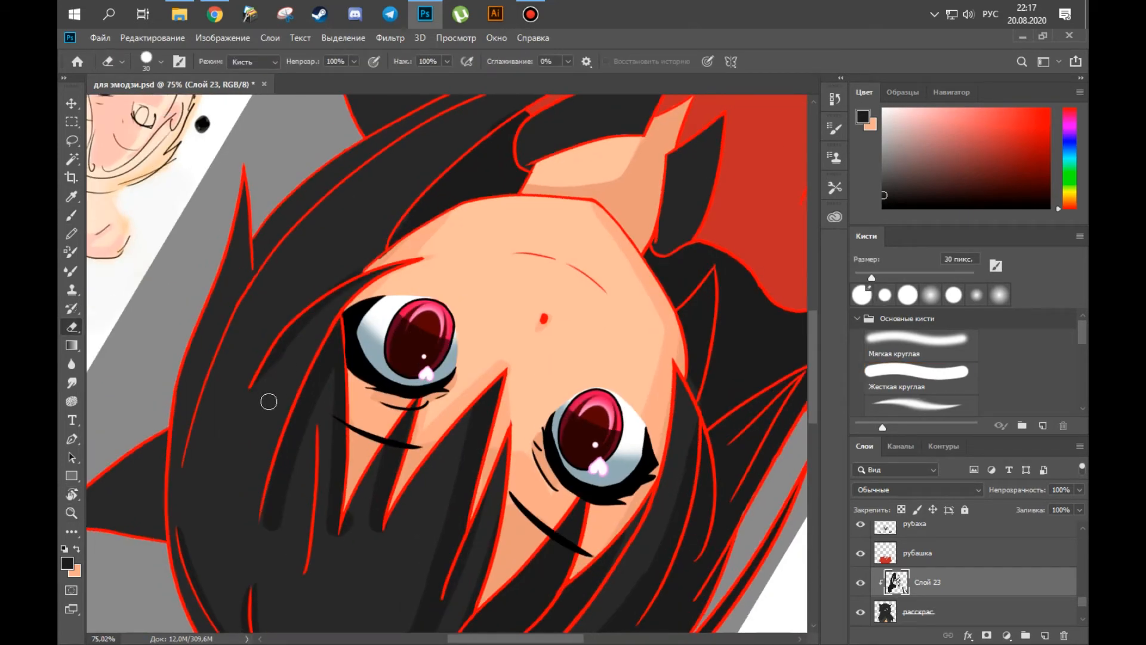
Continue the dark shading along the side strands, turning the canvas to follow the hair's direction.
{"action": "key", "text": "r"}
{"action": "left_click_drag", "start_coordinate": [269, 399], "coordinate": [592, 252]}
{"action": "key", "text": "b"}
{"action": "mouse_move", "coordinate": [546, 409]}
{"action": "left_mouse_down"}
{"action": "mouse_move", "coordinate": [533, 436]}
{"action": "mouse_move", "coordinate": [349, 279]}
{"action": "left_mouse_up"}
{"action": "key", "text": "r"}
{"action": "mouse_move", "coordinate": [382, 214]}
{"action": "left_mouse_down"}
{"action": "mouse_move", "coordinate": [358, 285]}
{"action": "mouse_move", "coordinate": [519, 434]}
{"action": "left_mouse_up"}
{"action": "key", "text": "r"}
{"action": "mouse_move", "coordinate": [402, 292]}
{"action": "left_mouse_down"}
{"action": "mouse_move", "coordinate": [419, 292]}
{"action": "mouse_move", "coordinate": [326, 320]}
{"action": "mouse_move", "coordinate": [335, 335]}
{"action": "left_mouse_up"}
{"action": "key", "text": "e"}
{"action": "key", "text": "b"}
{"action": "key", "text": "space"}
{"action": "key", "text": "e"}
{"action": "key", "text": "b"}
{"action": "key", "text": "e"}
{"action": "key", "text": "b"}
{"action": "key", "text": "e"}
{"action": "key", "text": "b"}
{"action": "key", "text": "e"}
{"action": "left_click_drag", "start_coordinate": [419, 377], "coordinate": [321, 391]}
{"action": "mouse_move", "coordinate": [355, 295]}
{"action": "left_mouse_down"}
{"action": "mouse_move", "coordinate": [355, 312]}
{"action": "mouse_move", "coordinate": [469, 139]}
{"action": "left_mouse_up"}
{"action": "scroll", "coordinate": [377, 438], "scroll_direction": "down", "scroll_amount": 2}
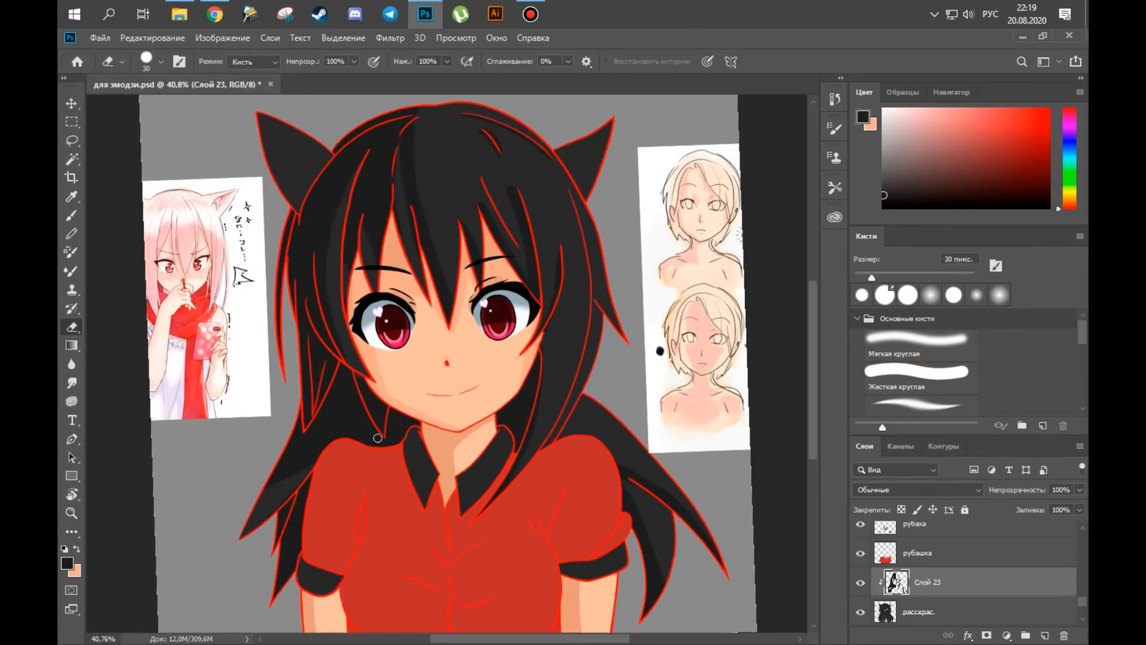
Undo the last erasing stroke and touch up the hair shadows with a 20 px brush using pressure-controlled size.
{"action": "key", "text": "ctrl+z"}
{"action": "key", "text": "ctrl+space"}
{"action": "left_click_drag", "start_coordinate": [335, 398], "coordinate": [406, 395]}
{"action": "key", "text": "b"}
{"action": "key", "text": "ctrl+space"}
{"action": "left_click_drag", "start_coordinate": [374, 437], "coordinate": [299, 440]}
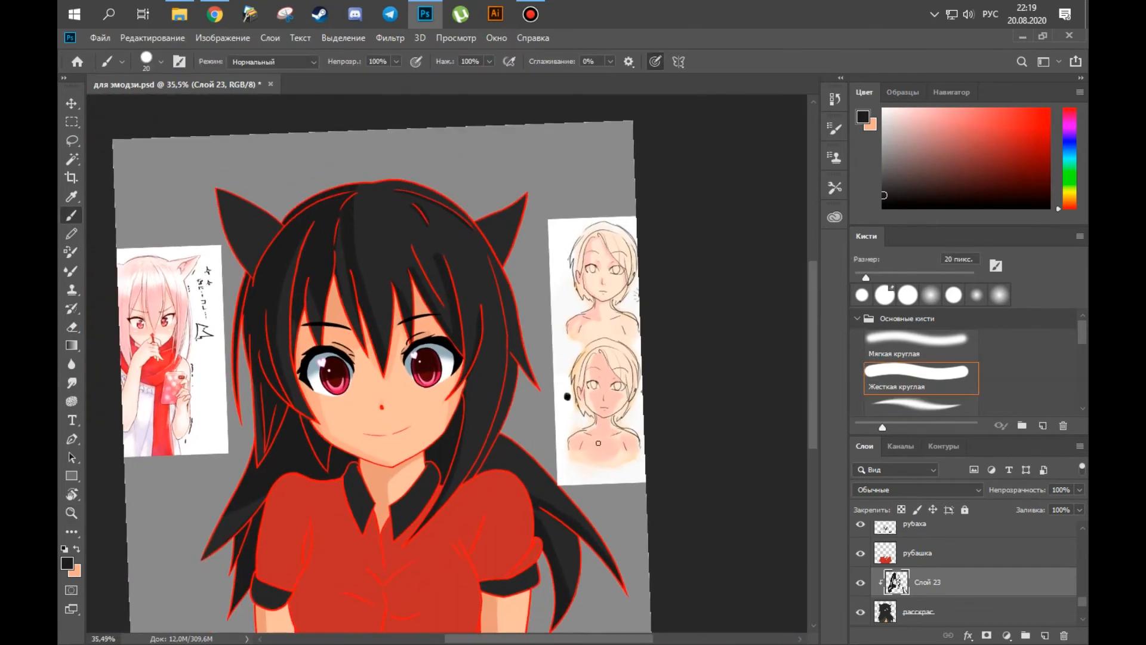
{"action": "key", "text": "r"}
{"action": "mouse_move", "coordinate": [476, 258]}
{"action": "left_mouse_down"}
{"action": "mouse_move", "coordinate": [371, 371]}
{"action": "mouse_move", "coordinate": [409, 397]}
{"action": "left_mouse_up"}
{"action": "key", "text": "e"}
{"action": "key", "text": "b"}
{"action": "left_click_drag", "start_coordinate": [449, 515], "coordinate": [418, 447]}
Place a new clipped layer beneath Слой 23 and set up a lighter grey 35 px brush for hair highlights.
{"action": "left_click_drag", "start_coordinate": [954, 582], "coordinate": [981, 597]}
{"action": "key", "text": "r"}
{"action": "mouse_move", "coordinate": [304, 210]}
{"action": "left_mouse_down"}
{"action": "mouse_move", "coordinate": [256, 281]}
{"action": "mouse_move", "coordinate": [250, 422]}
{"action": "left_mouse_up"}
{"action": "mouse_move", "coordinate": [275, 394]}
{"action": "left_mouse_down"}
{"action": "mouse_move", "coordinate": [319, 370]}
{"action": "mouse_move", "coordinate": [314, 268]}
{"action": "left_mouse_up"}
{"action": "left_click_drag", "start_coordinate": [345, 261], "coordinate": [425, 434]}
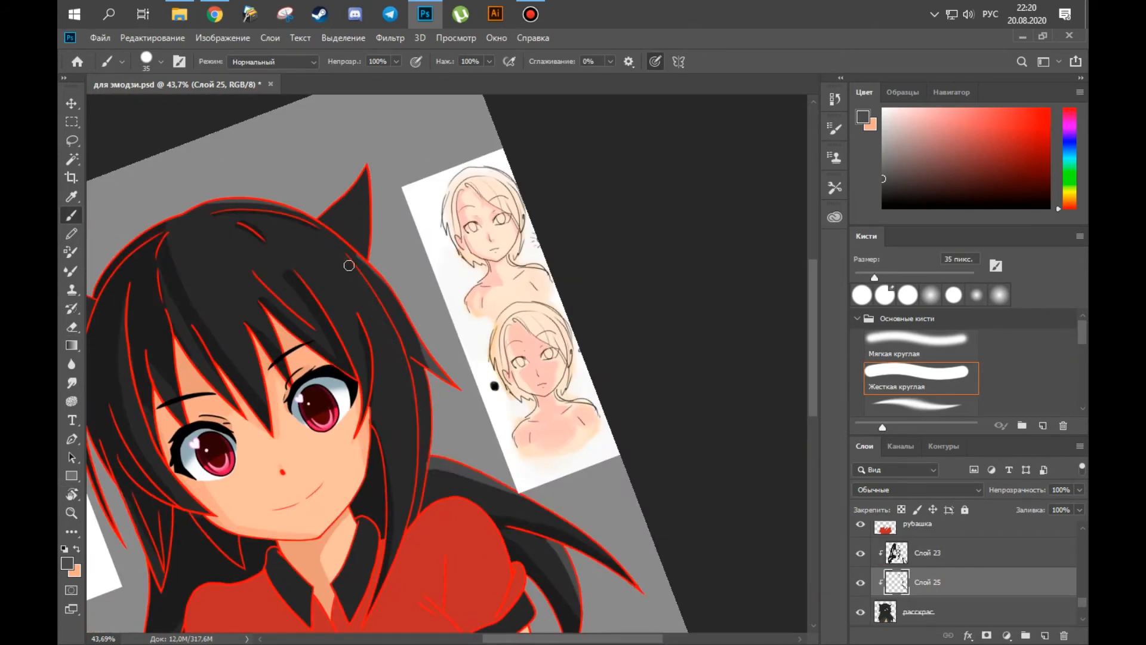
Paint tapered grey highlights along the right-side strands and bangs on Слой 25.
{"action": "key", "text": "r"}
{"action": "left_click_drag", "start_coordinate": [370, 286], "coordinate": [394, 462]}
{"action": "left_click_drag", "start_coordinate": [491, 350], "coordinate": [567, 307]}
{"action": "key", "text": "e"}
{"action": "key", "text": "b"}
{"action": "left_click_drag", "start_coordinate": [348, 483], "coordinate": [401, 215]}
{"action": "left_click_drag", "start_coordinate": [494, 519], "coordinate": [608, 337]}
{"action": "left_click_drag", "start_coordinate": [432, 277], "coordinate": [525, 278]}
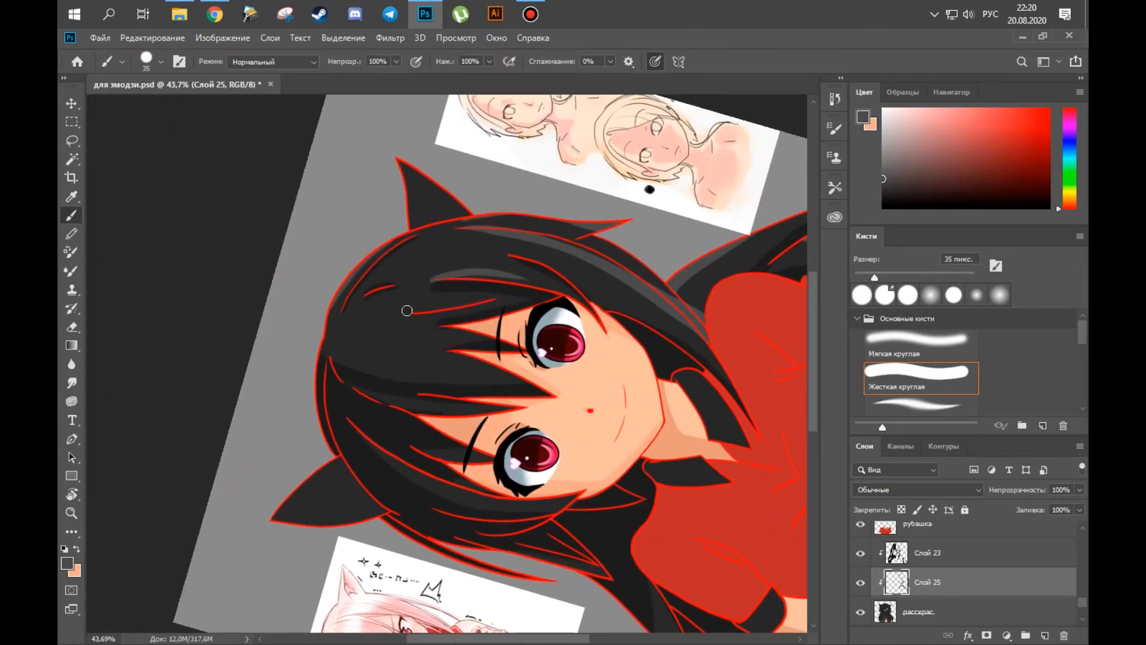
Add more curved grey highlights to the crown and centre bangs on Слой 25.
{"action": "key", "text": "r"}
{"action": "left_click_drag", "start_coordinate": [280, 411], "coordinate": [299, 257]}
{"action": "key", "text": "r"}
{"action": "left_click_drag", "start_coordinate": [239, 298], "coordinate": [297, 207]}
{"action": "key", "text": "b"}
{"action": "left_click_drag", "start_coordinate": [394, 537], "coordinate": [249, 623]}
{"action": "key", "text": "z"}
{"action": "mouse_move", "coordinate": [597, 402]}
{"action": "left_mouse_down"}
{"action": "mouse_move", "coordinate": [544, 402]}
{"action": "mouse_move", "coordinate": [588, 401]}
{"action": "left_mouse_up"}
Switch to the clipped layer above the shirt, sample the shirt's red, and paint shading on the fabric.
{"action": "key", "text": "v"}
{"action": "left_click", "coordinate": [454, 537]}
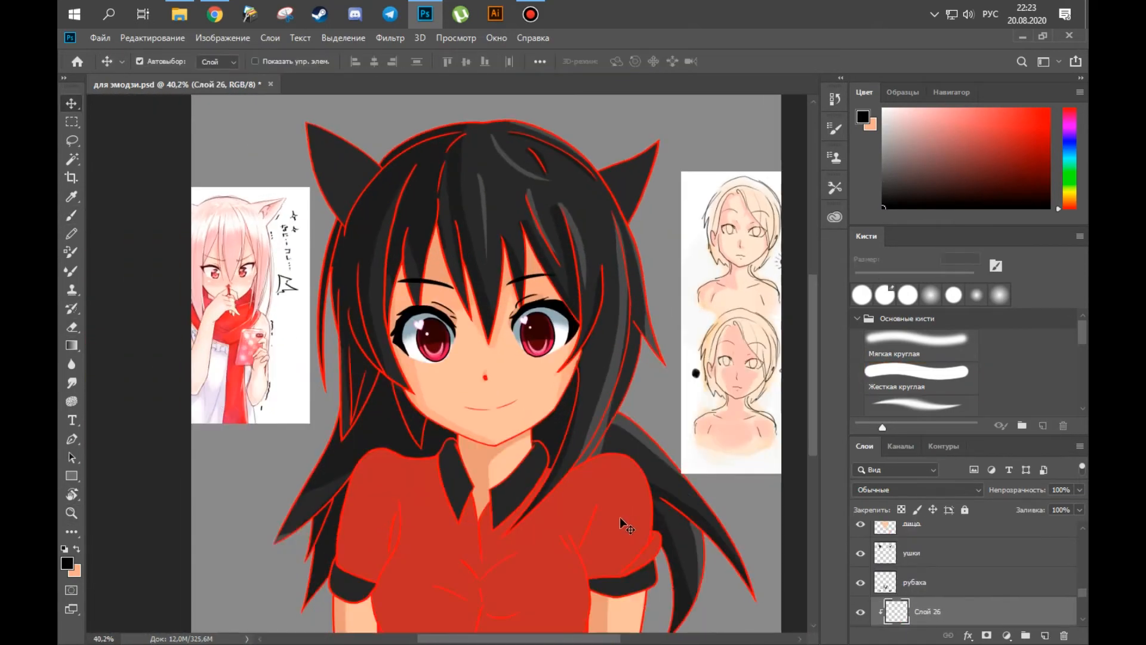
{"action": "key", "text": "b"}
{"action": "left_click", "coordinate": [617, 501], "text": "alt"}
{"action": "left_click_drag", "start_coordinate": [354, 537], "coordinate": [394, 481]}
{"action": "left_click_drag", "start_coordinate": [398, 413], "coordinate": [392, 468]}
{"action": "key", "text": "z"}
{"action": "left_click_drag", "start_coordinate": [391, 468], "coordinate": [446, 464]}
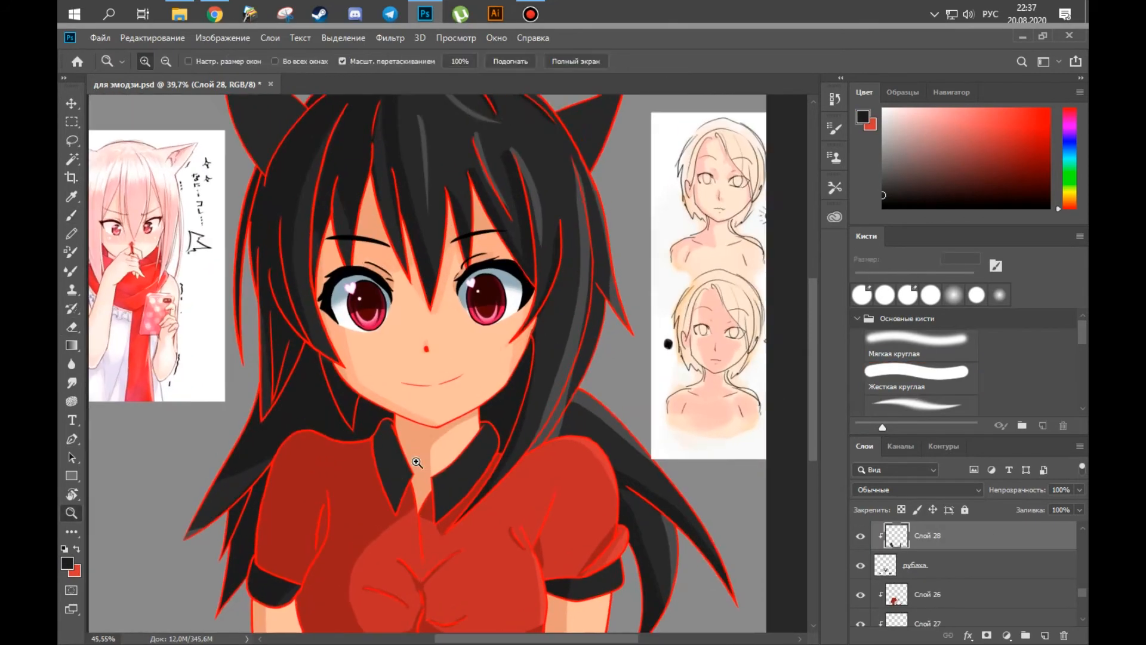
Refine the shirt shading with alternating brush and eraser strokes.
{"action": "key", "text": "b"}
{"action": "mouse_move", "coordinate": [454, 535]}
{"action": "left_mouse_down"}
{"action": "mouse_move", "coordinate": [513, 444]}
{"action": "mouse_move", "coordinate": [453, 517]}
{"action": "left_mouse_up"}
{"action": "key", "text": "e"}
{"action": "key", "text": "b"}
{"action": "key", "text": "z"}
{"action": "key", "text": "b"}
{"action": "key", "text": "e"}
{"action": "key", "text": "z"}
Select the cat ears' layer, add a new clipped layer above it, and choose dark grey for the inner ear.
{"action": "key", "text": "v"}
{"action": "left_click", "coordinate": [569, 219]}
{"action": "left_click", "coordinate": [1043, 635]}
{"action": "key", "text": "z"}
{"action": "mouse_move", "coordinate": [374, 245]}
{"action": "left_mouse_down"}
{"action": "mouse_move", "coordinate": [439, 262]}
{"action": "mouse_move", "coordinate": [436, 299]}
{"action": "left_mouse_up"}
{"action": "key", "text": "b"}
{"action": "left_click", "coordinate": [361, 220], "text": "alt"}
{"action": "left_click_drag", "start_coordinate": [360, 220], "coordinate": [346, 233]}
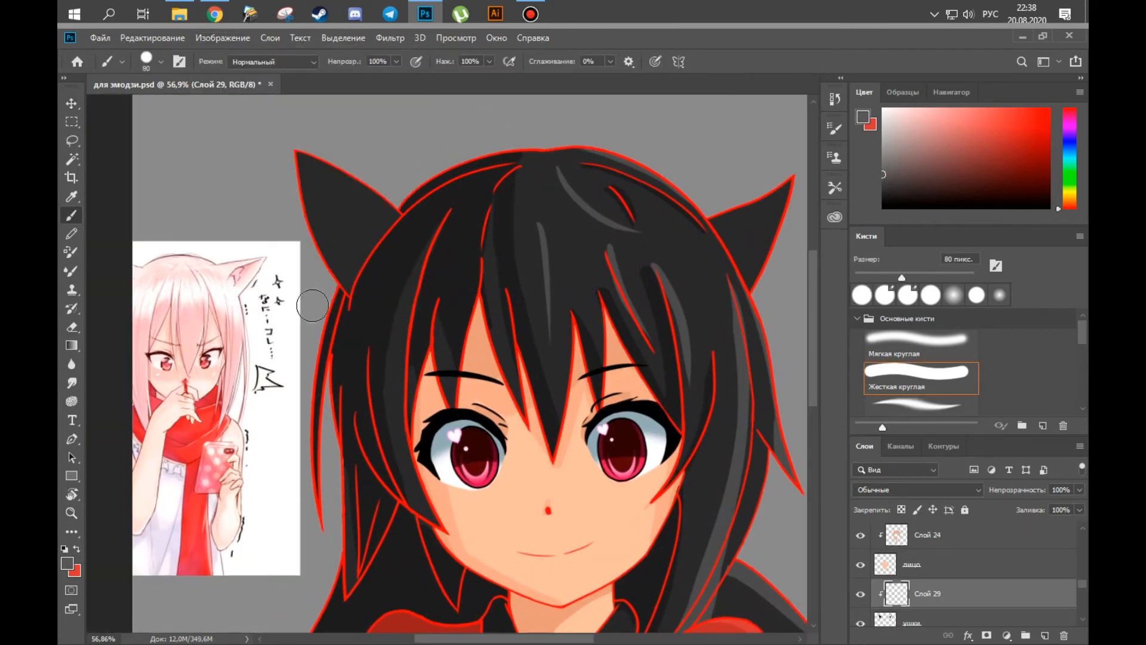
Outline the inner part of the left cat ear in grey with a 15 px brush on Слой 29.
{"action": "key", "text": "r"}
{"action": "left_click_drag", "start_coordinate": [305, 167], "coordinate": [232, 475]}
{"action": "key", "text": "b"}
{"action": "key", "text": "bracketleft"}
{"action": "mouse_move", "coordinate": [311, 406]}
{"action": "left_mouse_down"}
{"action": "mouse_move", "coordinate": [253, 468]}
{"action": "mouse_move", "coordinate": [358, 445]}
{"action": "left_mouse_up"}
{"action": "key", "text": "r"}
{"action": "left_click_drag", "start_coordinate": [358, 445], "coordinate": [365, 273]}
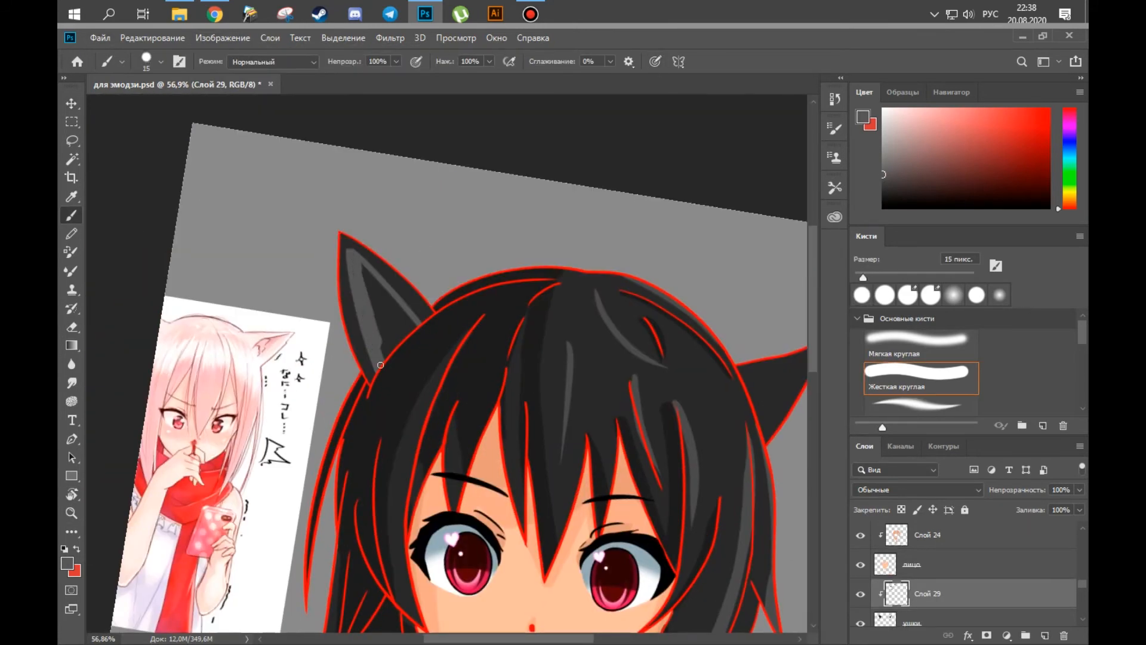
Fill the interior of the left cat ear with grey and erase the overshoot.
{"action": "key", "text": "r"}
{"action": "key", "text": "e"}
{"action": "left_click_drag", "start_coordinate": [339, 427], "coordinate": [327, 442]}
{"action": "key", "text": "z"}
{"action": "key", "text": "b"}
{"action": "left_click_drag", "start_coordinate": [408, 292], "coordinate": [428, 377]}
Clean up the grey inner shape near the base of the left cat ear with a 30 px eraser.
{"action": "key", "text": "z"}
{"action": "mouse_move", "coordinate": [388, 412]}
{"action": "left_mouse_down"}
{"action": "mouse_move", "coordinate": [374, 411]}
{"action": "mouse_move", "coordinate": [547, 230]}
{"action": "left_mouse_up"}
{"action": "key", "text": "r"}
{"action": "key", "text": "b"}
{"action": "key", "text": "e"}
{"action": "key", "text": "r"}
{"action": "key", "text": "e"}
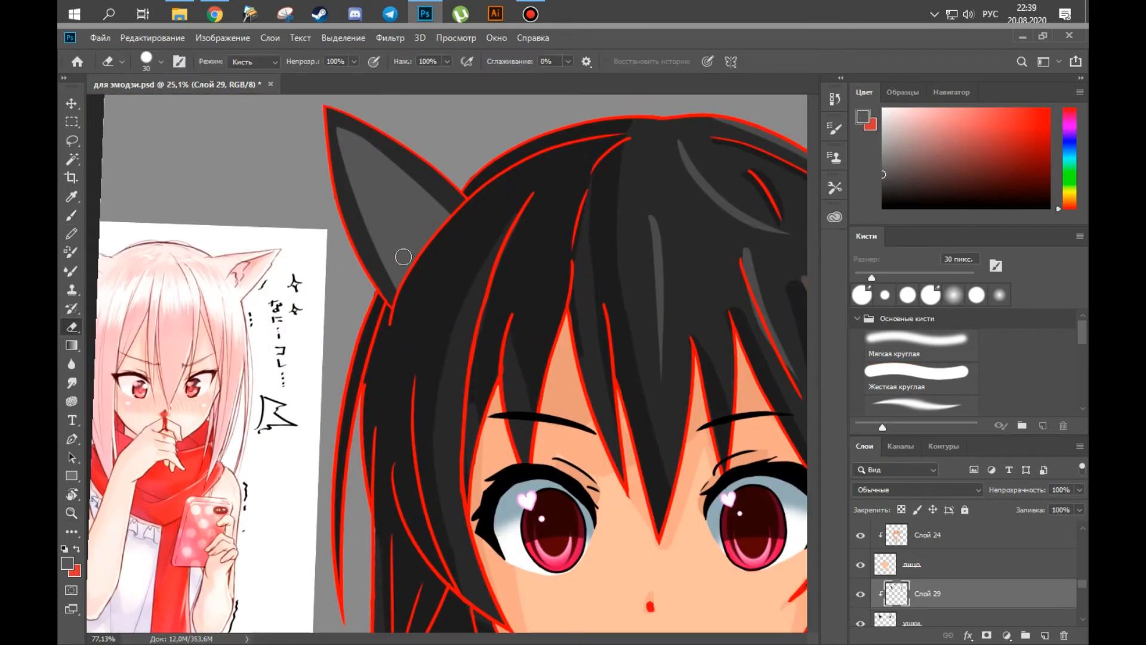
Paint dark zigzag fur stripes across the grey interior of the left cat ear on Слой 29.
{"action": "key", "text": "b"}
{"action": "key", "text": "x"}
{"action": "key", "text": "x"}
{"action": "key", "text": "e"}
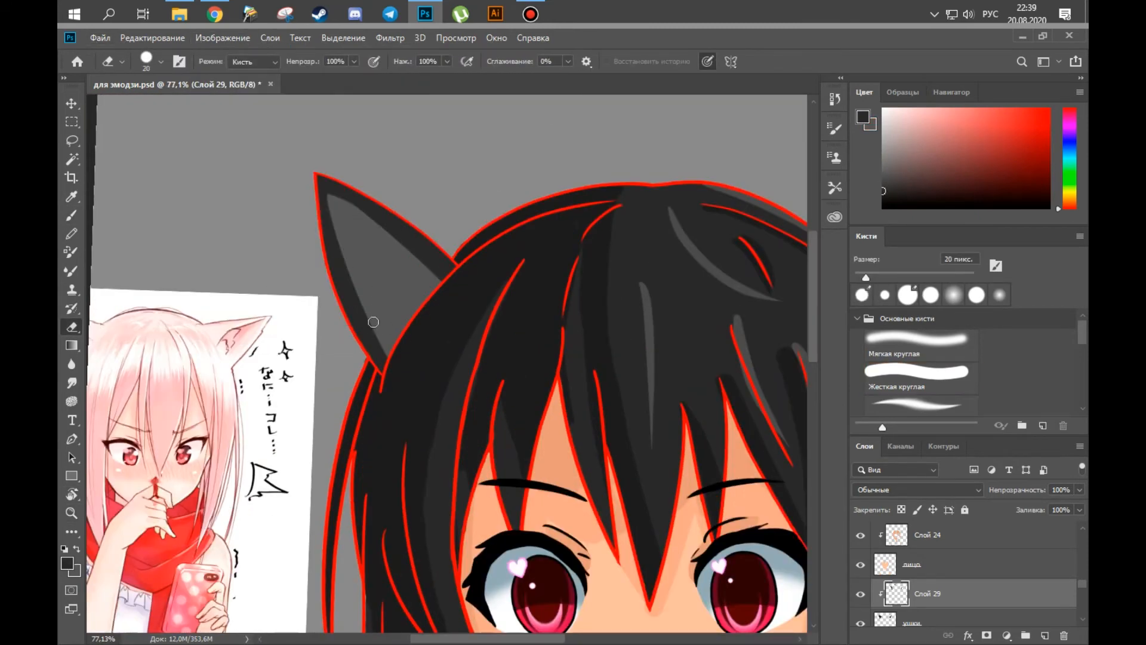
{"action": "left_click_drag", "start_coordinate": [519, 307], "coordinate": [382, 311]}
{"action": "key", "text": "r"}
{"action": "key", "text": "b"}
{"action": "key", "text": "["}
{"action": "key", "text": "["}
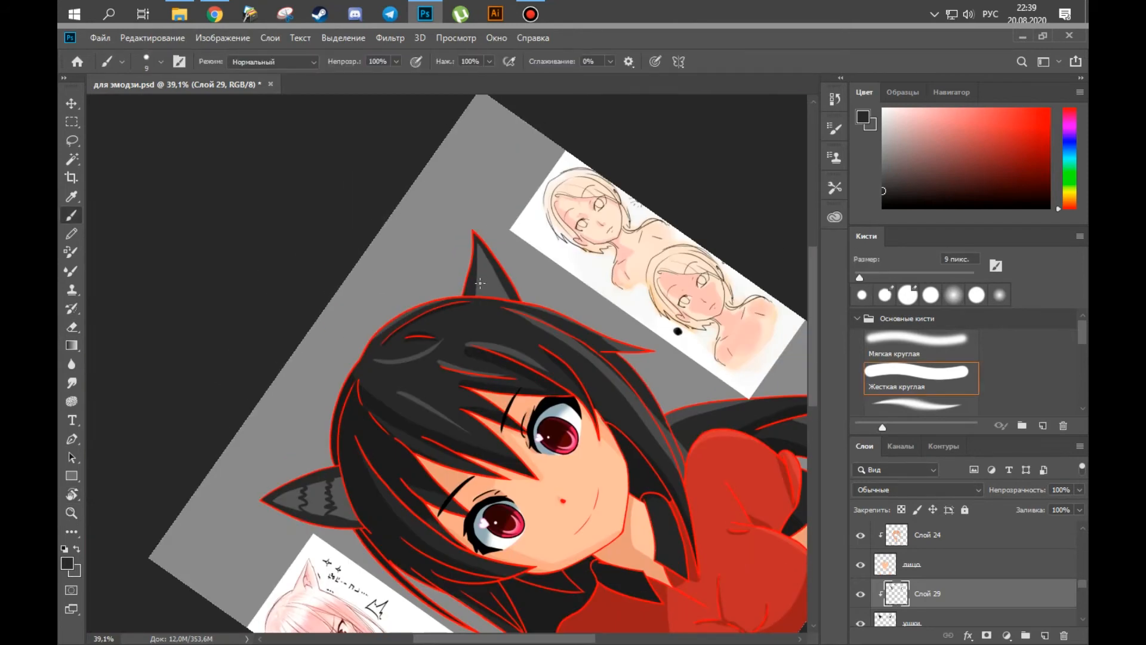
Paint matching dark zigzag fur stripes inside the right cat ear with a 9 px brush.
{"action": "left_click_drag", "start_coordinate": [476, 287], "coordinate": [503, 283]}
{"action": "key", "text": "r"}
{"action": "left_click_drag", "start_coordinate": [489, 283], "coordinate": [530, 326]}
{"action": "key", "text": "r"}
{"action": "left_click_drag", "start_coordinate": [362, 425], "coordinate": [350, 403]}
Add a new clipped layer above the cat ears, choose brownish grey, and place the layer above Слой 29.
{"action": "scroll", "coordinate": [362, 425], "scroll_direction": "up", "scroll_amount": 5}
{"action": "key", "text": "b"}
{"action": "left_click", "coordinate": [913, 620]}
{"action": "left_click", "coordinate": [1045, 636]}
{"action": "left_click", "coordinate": [357, 346], "text": "alt"}
{"action": "left_click", "coordinate": [892, 171]}
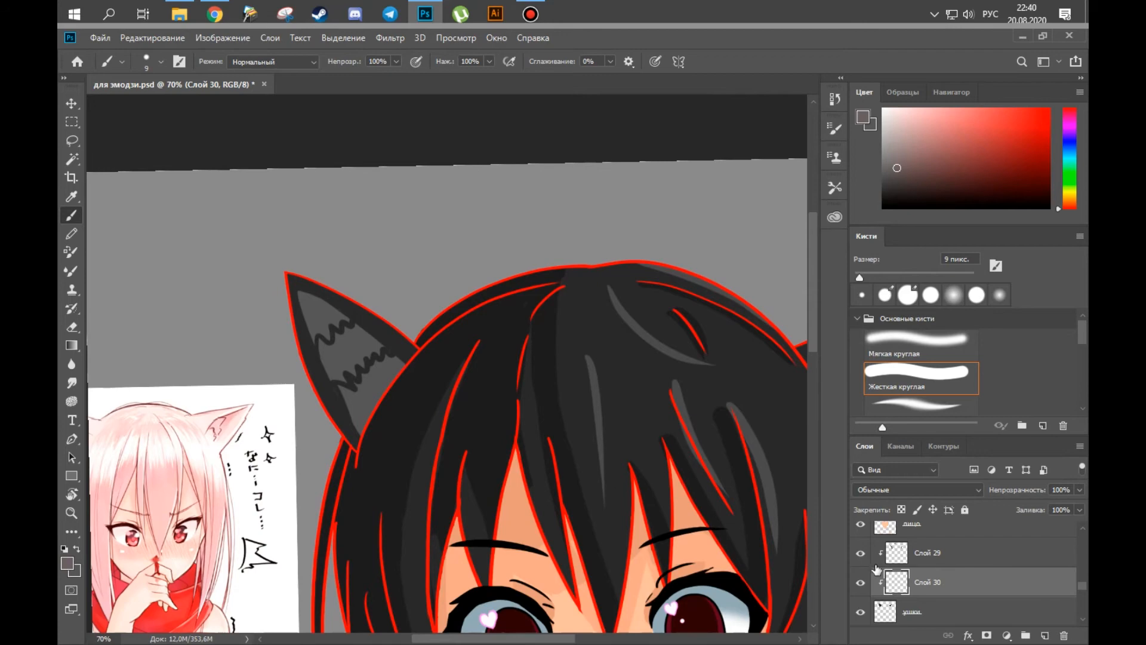
{"action": "left_click_drag", "start_coordinate": [897, 582], "coordinate": [896, 540]}
Paint the inner area of the left cat ear brownish grey on Слой 30, leaving the dark stripes uncovered.
{"action": "scroll", "coordinate": [362, 382], "scroll_direction": "up", "scroll_amount": 5}
{"action": "key", "text": "bracketright"}
{"action": "key", "text": "bracketright"}
{"action": "mouse_move", "coordinate": [299, 239]}
{"action": "left_mouse_down"}
{"action": "mouse_move", "coordinate": [422, 309]}
{"action": "mouse_move", "coordinate": [394, 429]}
{"action": "left_mouse_up"}
{"action": "key", "text": "ctrl+d"}
{"action": "left_click", "coordinate": [912, 611]}
{"action": "left_click", "coordinate": [925, 552]}
{"action": "left_click", "coordinate": [896, 552], "text": "ctrl"}
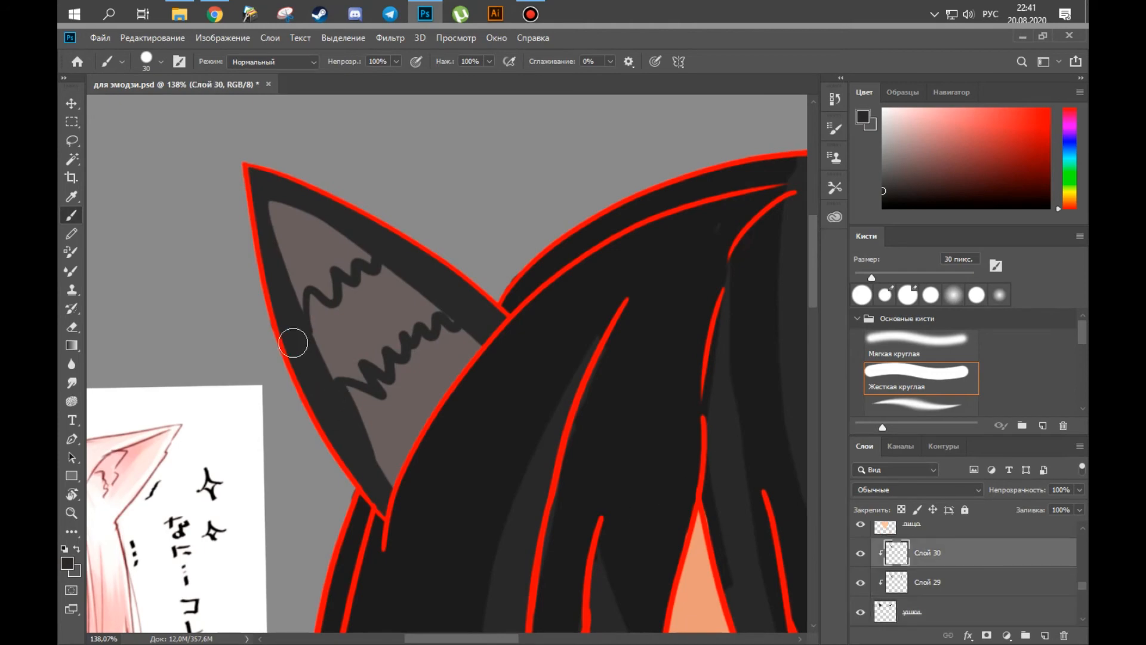
Clean up the inner ear colour with a 20 px eraser and paint inside a Magic Wand selection of the ear interior.
{"action": "key", "text": "e"}
{"action": "scroll", "coordinate": [322, 355], "scroll_direction": "down", "scroll_amount": 6}
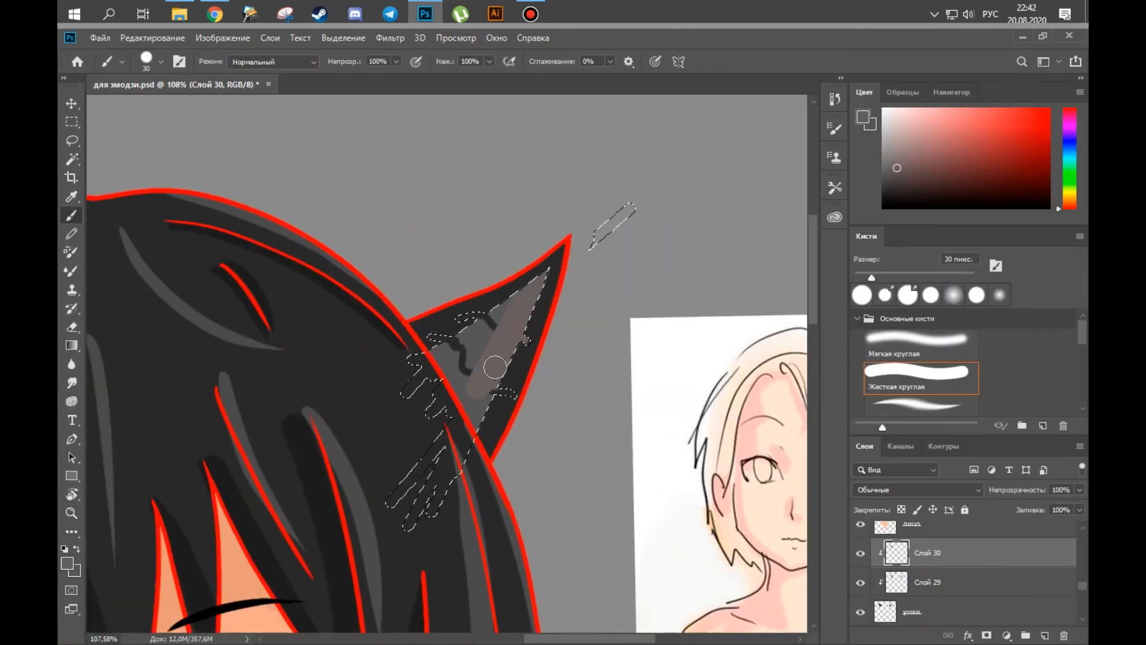
{"action": "mouse_move", "coordinate": [378, 436]}
{"action": "left_mouse_down"}
{"action": "mouse_move", "coordinate": [475, 463]}
{"action": "mouse_move", "coordinate": [461, 466]}
{"action": "left_mouse_up"}
{"action": "left_click", "coordinate": [927, 582]}
{"action": "key", "text": "ctrl+d"}
{"action": "key", "text": "w"}
{"action": "left_click", "coordinate": [583, 294]}
{"action": "key", "text": "b"}
{"action": "left_click_drag", "start_coordinate": [588, 268], "coordinate": [534, 382]}
{"action": "key", "text": "ctrl+d"}
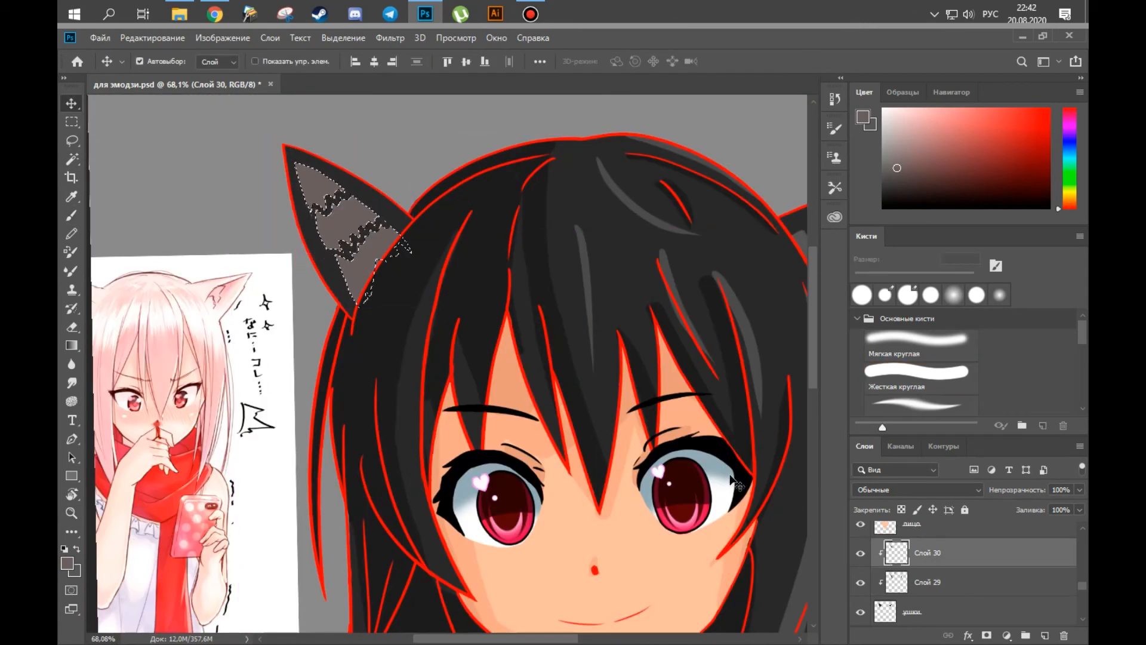
Shade the inner left cat ear with a gradient between brownish grey and dark grey.
{"action": "key", "text": "b"}
{"action": "left_click", "coordinate": [348, 250], "text": "alt"}
{"action": "key", "text": "v"}
{"action": "key", "text": "x"}
{"action": "key", "text": "b"}
{"action": "left_click", "coordinate": [320, 190], "text": "alt"}
{"action": "key", "text": "v"}
{"action": "key", "text": "g"}
{"action": "left_click_drag", "start_coordinate": [325, 194], "coordinate": [358, 247]}
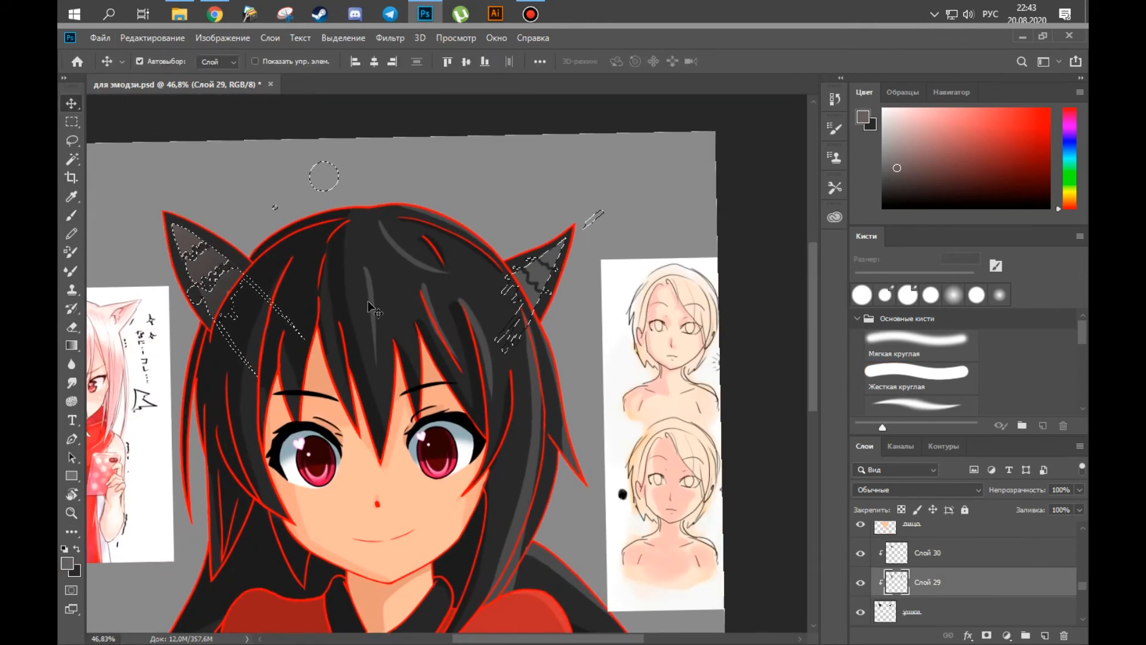
{"action": "key", "text": "z"}
{"action": "left_click_drag", "start_coordinate": [549, 269], "coordinate": [589, 273]}
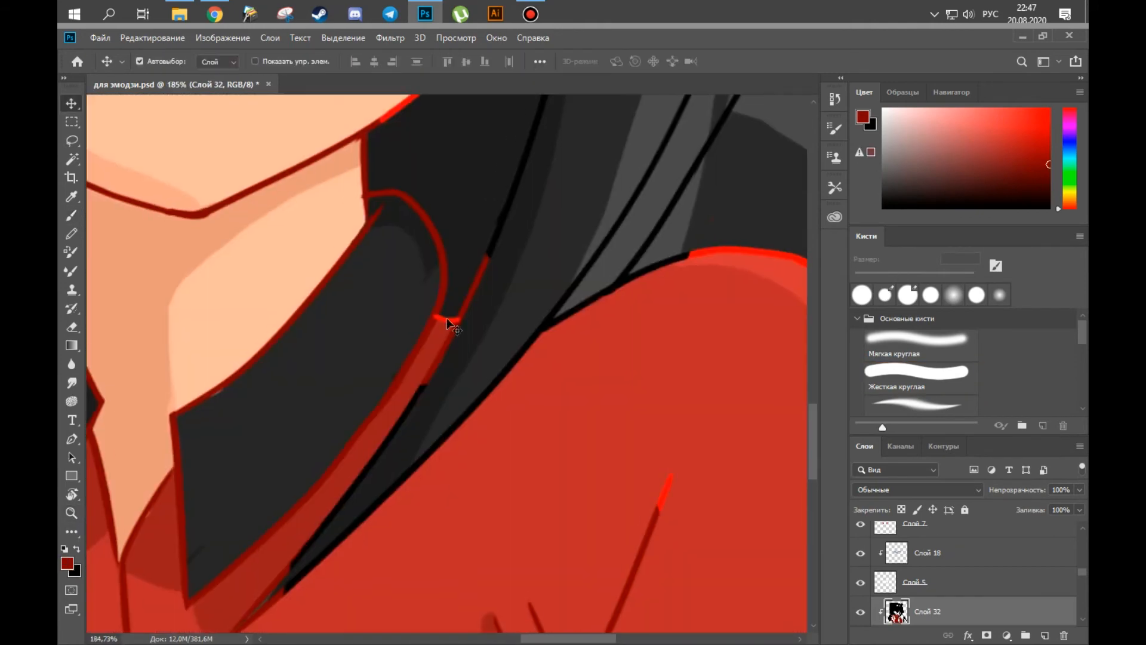
Undo the accidental layer move and recolour the bright red line beside the right collar dark red with a small brush.
{"action": "left_click", "coordinate": [447, 327]}
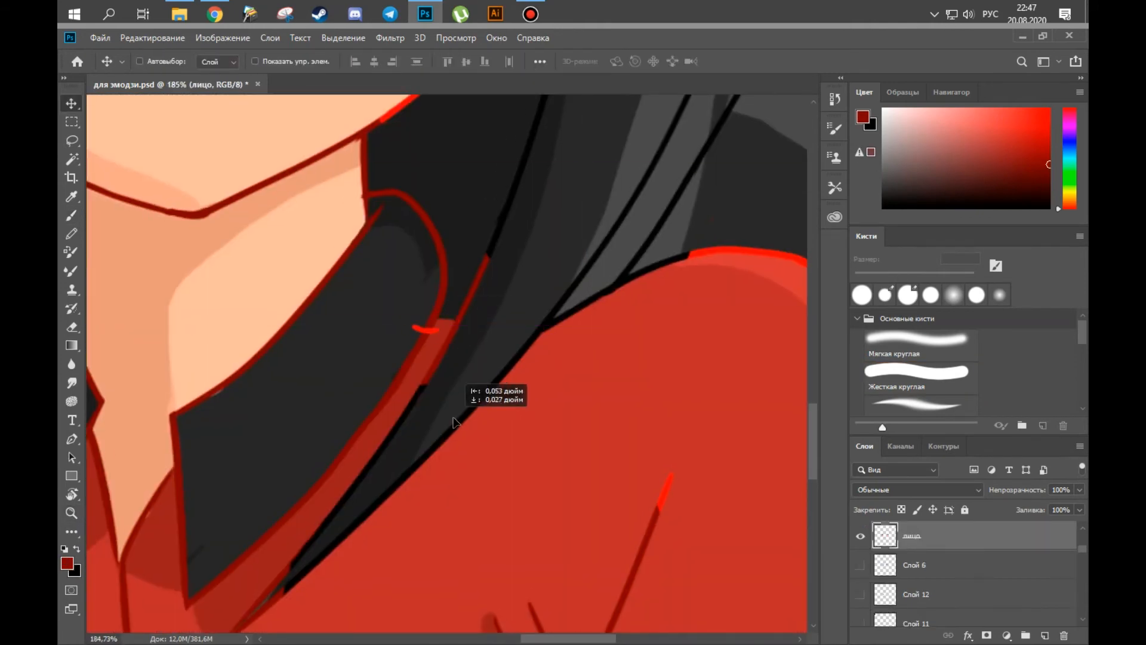
{"action": "key", "text": "ctrl+z"}
{"action": "key", "text": "e"}
{"action": "key", "text": "v"}
{"action": "left_click", "coordinate": [439, 357], "text": "ctrl"}
{"action": "key", "text": "b"}
{"action": "left_click_drag", "start_coordinate": [1082, 588], "coordinate": [1087, 581]}
{"action": "left_click", "coordinate": [979, 591]}
{"action": "key", "text": "bracketleft"}
{"action": "mouse_move", "coordinate": [440, 326]}
{"action": "left_mouse_down"}
{"action": "mouse_move", "coordinate": [461, 327]}
{"action": "mouse_move", "coordinate": [447, 395]}
{"action": "left_mouse_up"}
{"action": "scroll", "coordinate": [484, 417], "scroll_direction": "down", "scroll_amount": 5}
{"action": "left_click", "coordinate": [979, 561]}
{"action": "key", "text": "x"}
{"action": "key", "text": "x"}
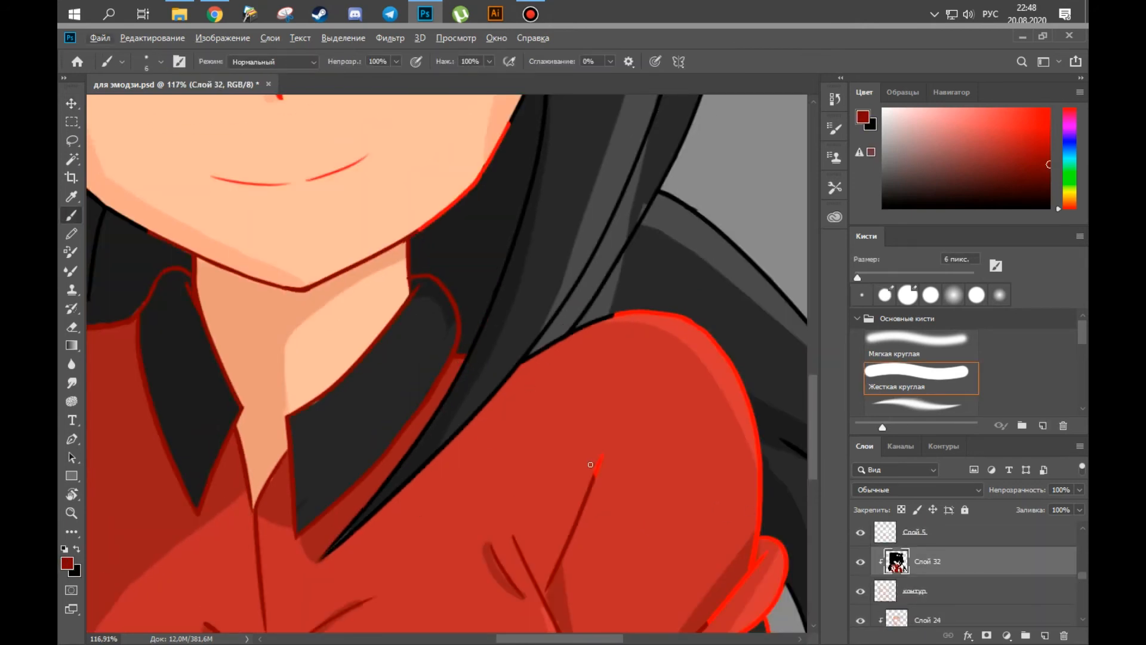
Recolour the bright red outline of the right shoulder dark red on Слой 32.
{"action": "left_click_drag", "start_coordinate": [637, 311], "coordinate": [646, 312]}
{"action": "scroll", "coordinate": [645, 312], "scroll_direction": "up", "scroll_amount": 8}
{"action": "key", "text": "e"}
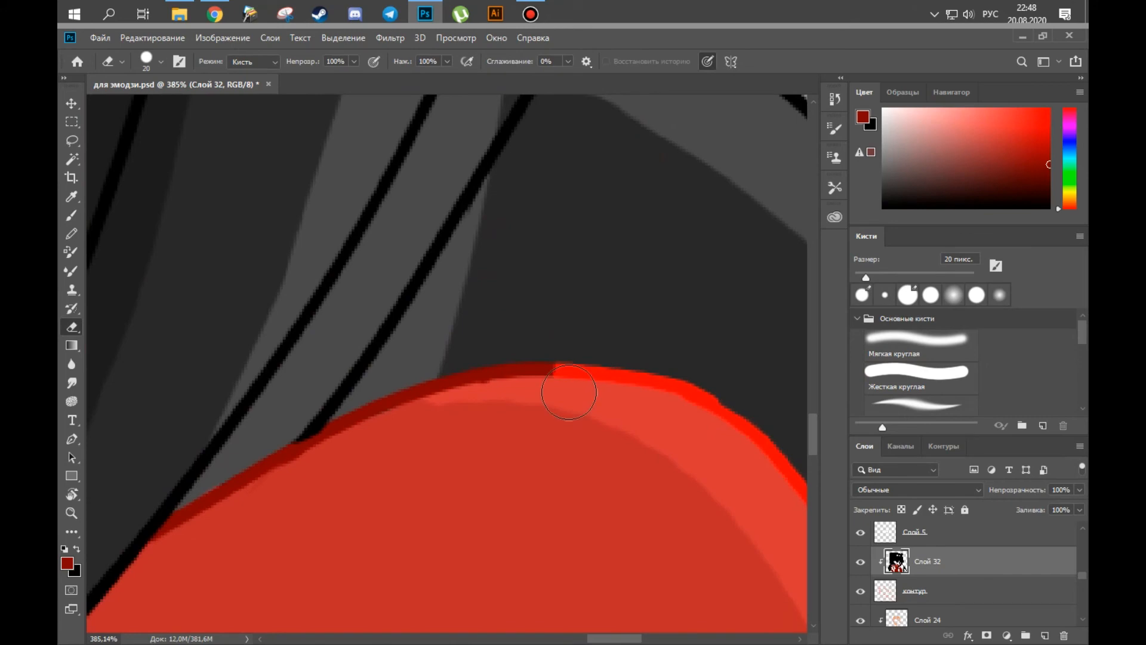
{"action": "scroll", "coordinate": [588, 358], "scroll_direction": "down", "scroll_amount": 10}
{"action": "key", "text": "b"}
{"action": "key", "text": "bracketright"}
{"action": "key", "text": "bracketright"}
{"action": "key", "text": "bracketright"}
{"action": "key", "text": "bracketright"}
{"action": "key", "text": "bracketright"}
{"action": "key", "text": "bracketright"}
{"action": "key", "text": "bracketright"}
{"action": "key", "text": "bracketright"}
{"action": "scroll", "coordinate": [597, 430], "scroll_direction": "up", "scroll_amount": 3}
{"action": "left_click_drag", "start_coordinate": [561, 422], "coordinate": [612, 447]}
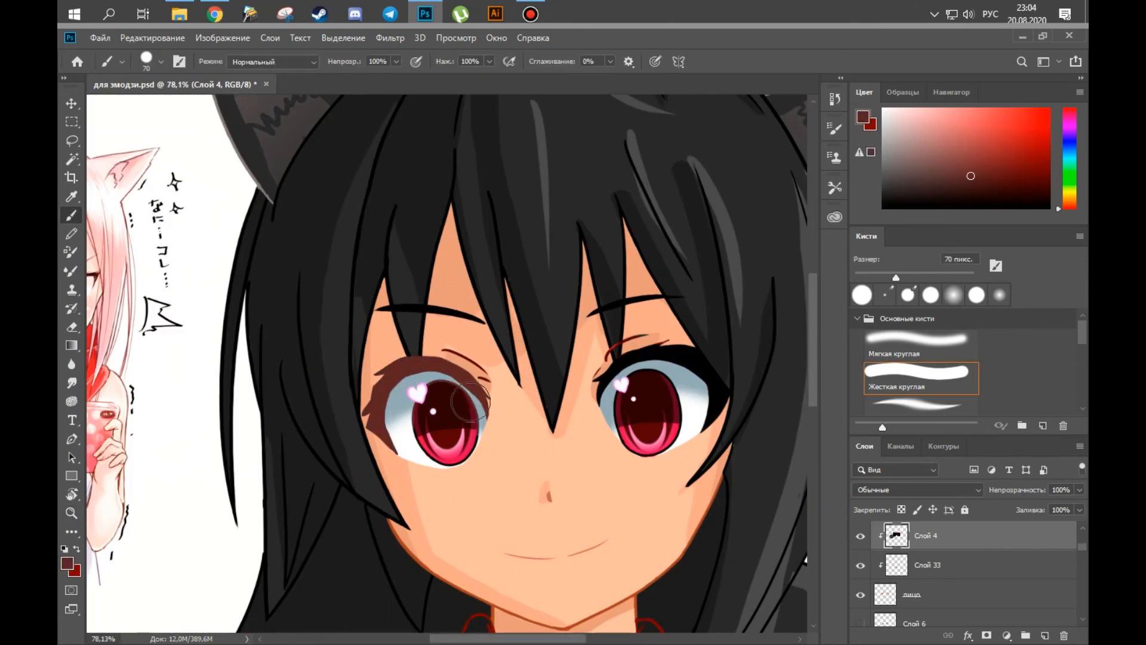
Undo the brown stroke over the left eyelashes and recolour the right eyelid crease dark reddish brown with a 40 px brush.
{"action": "key", "text": "ctrl+z"}
{"action": "left_click_drag", "start_coordinate": [515, 465], "coordinate": [512, 338]}
{"action": "key", "text": "bracketleft"}
{"action": "key", "text": "bracketleft"}
{"action": "key", "text": "bracketleft"}
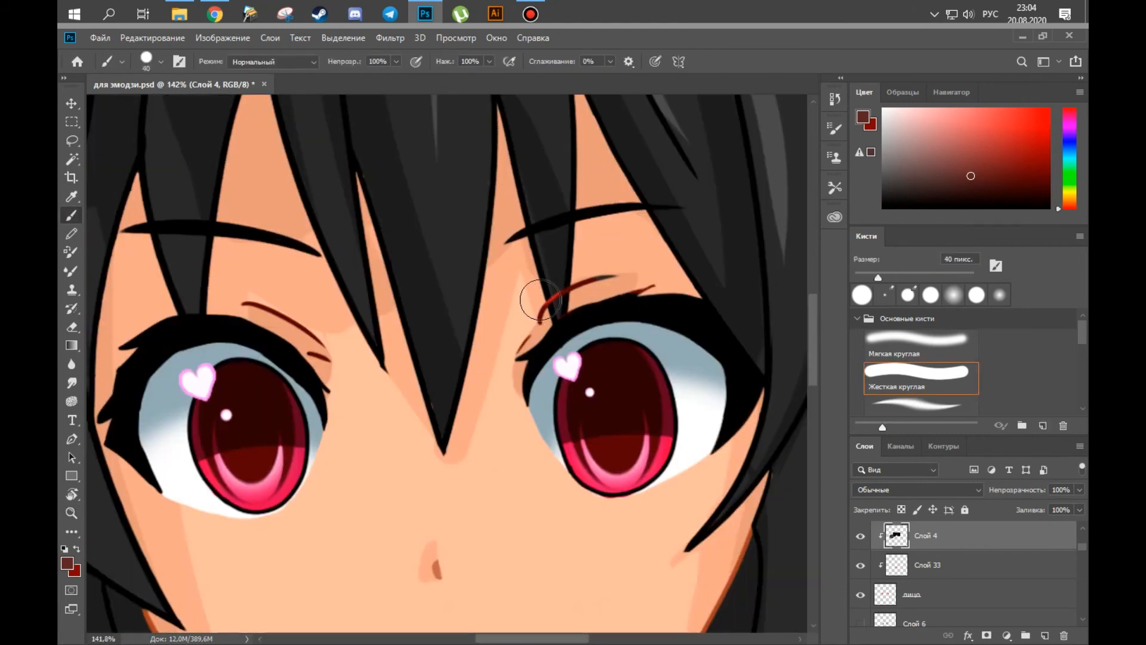
{"action": "key", "text": "alt"}
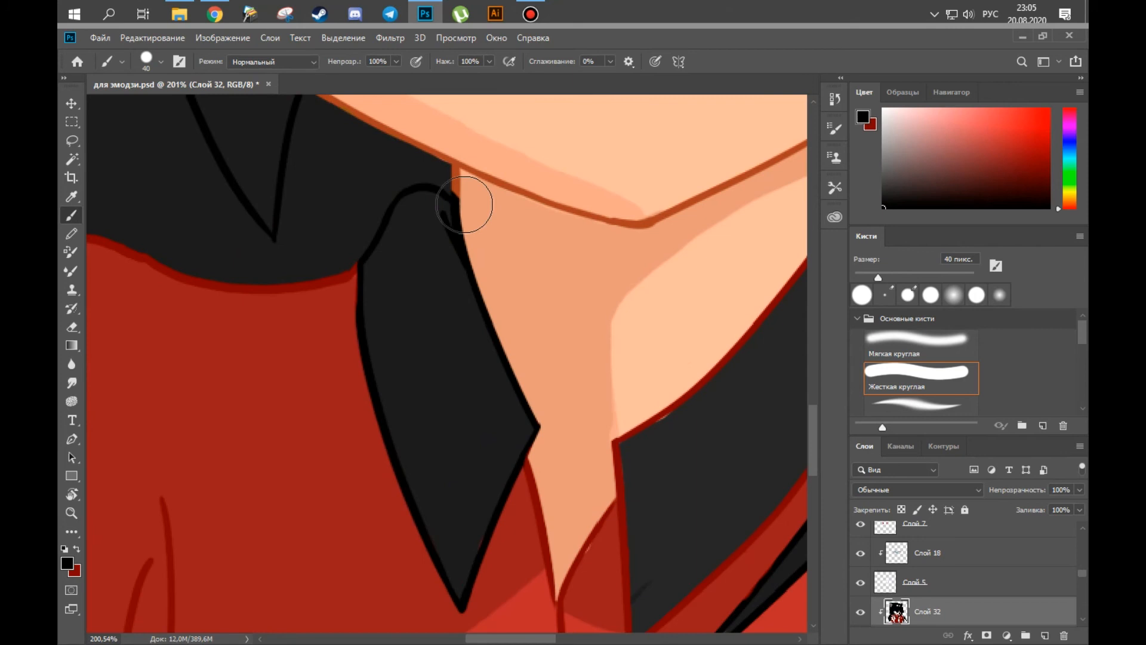
Undo the last change and recolour the outlines of the shirt collar black.
{"action": "key", "text": "ctrl+z"}
{"action": "left_click_drag", "start_coordinate": [411, 212], "coordinate": [486, 471]}
{"action": "left_click", "coordinate": [506, 531], "text": "ctrl"}
{"action": "left_click", "coordinate": [504, 561], "text": "ctrl"}
{"action": "left_click_drag", "start_coordinate": [483, 523], "coordinate": [458, 539]}
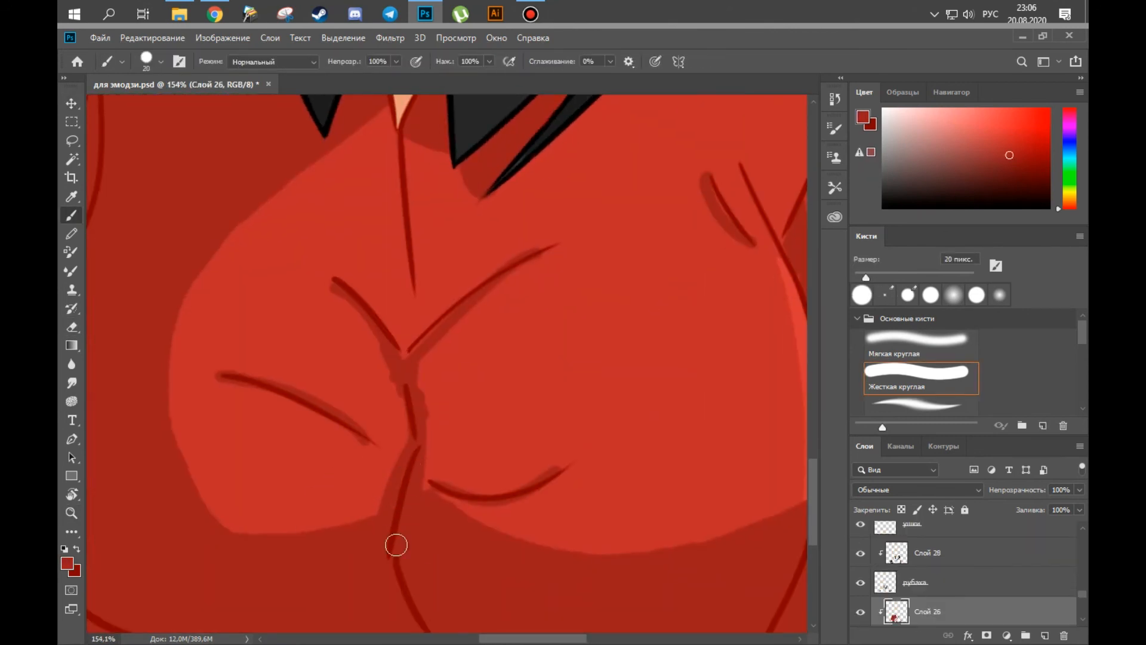
Erase the skin colour overlapping the collar edges on the лицо layer with a 5 px eraser.
{"action": "key", "text": "e"}
{"action": "left_click_drag", "start_coordinate": [411, 352], "coordinate": [435, 328]}
{"action": "key", "text": "e"}
{"action": "left_click_drag", "start_coordinate": [557, 468], "coordinate": [540, 476]}
{"action": "left_click_drag", "start_coordinate": [465, 477], "coordinate": [433, 476]}
{"action": "mouse_move", "coordinate": [478, 391]}
{"action": "left_mouse_down"}
{"action": "mouse_move", "coordinate": [513, 390]}
{"action": "mouse_move", "coordinate": [450, 391]}
{"action": "left_mouse_up"}
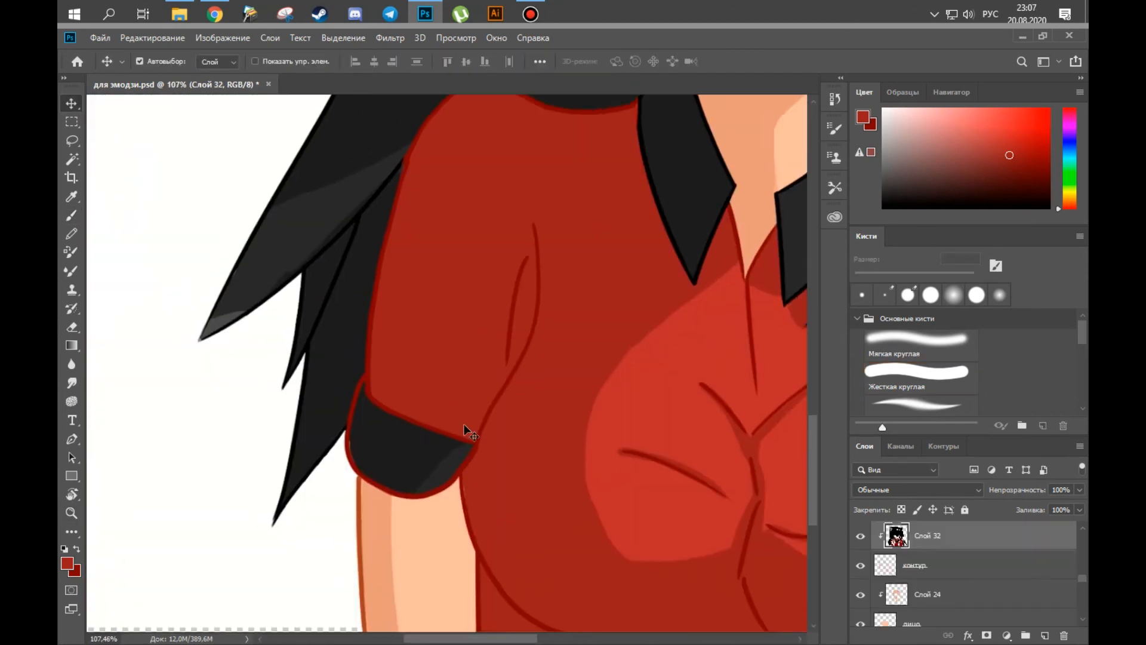
Recolour the left sleeve cuff's outline black with a 20 px brush and touch up its edge beside the hair.
{"action": "key", "text": "b"}
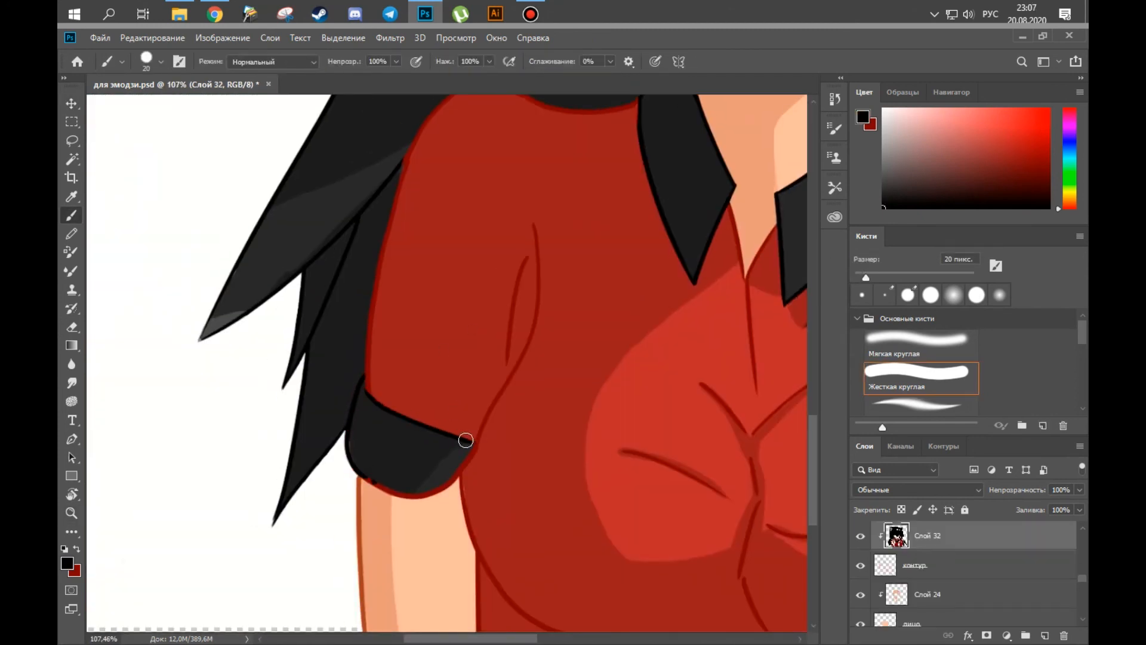
{"action": "left_click_drag", "start_coordinate": [340, 445], "coordinate": [395, 436]}
{"action": "left_click", "coordinate": [471, 406], "text": "ctrl"}
{"action": "left_click", "coordinate": [676, 528], "text": "ctrl"}
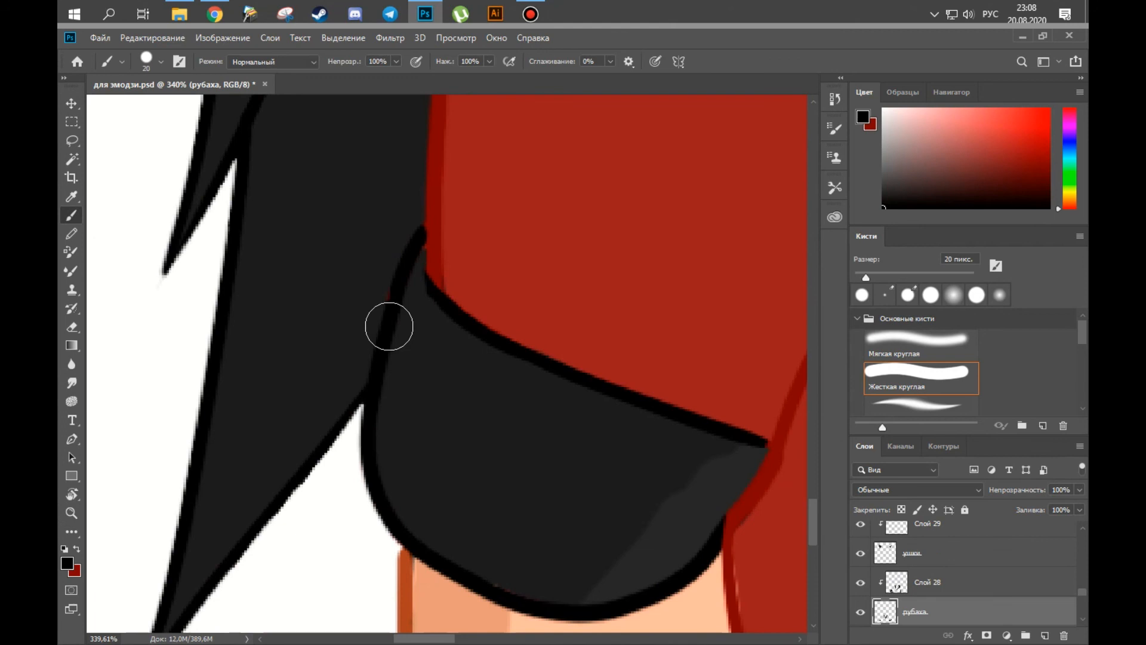
{"action": "left_click", "coordinate": [393, 298], "text": "ctrl"}
{"action": "left_click_drag", "start_coordinate": [393, 298], "coordinate": [334, 305]}
{"action": "left_click_drag", "start_coordinate": [541, 596], "coordinate": [304, 445]}
{"action": "left_click_drag", "start_coordinate": [704, 251], "coordinate": [322, 428]}
{"action": "mouse_move", "coordinate": [455, 365]}
{"action": "left_mouse_down"}
{"action": "mouse_move", "coordinate": [552, 382]}
{"action": "mouse_move", "coordinate": [617, 299]}
{"action": "left_mouse_up"}
{"action": "left_click_drag", "start_coordinate": [470, 339], "coordinate": [501, 338]}
{"action": "left_click_drag", "start_coordinate": [431, 342], "coordinate": [741, 268]}
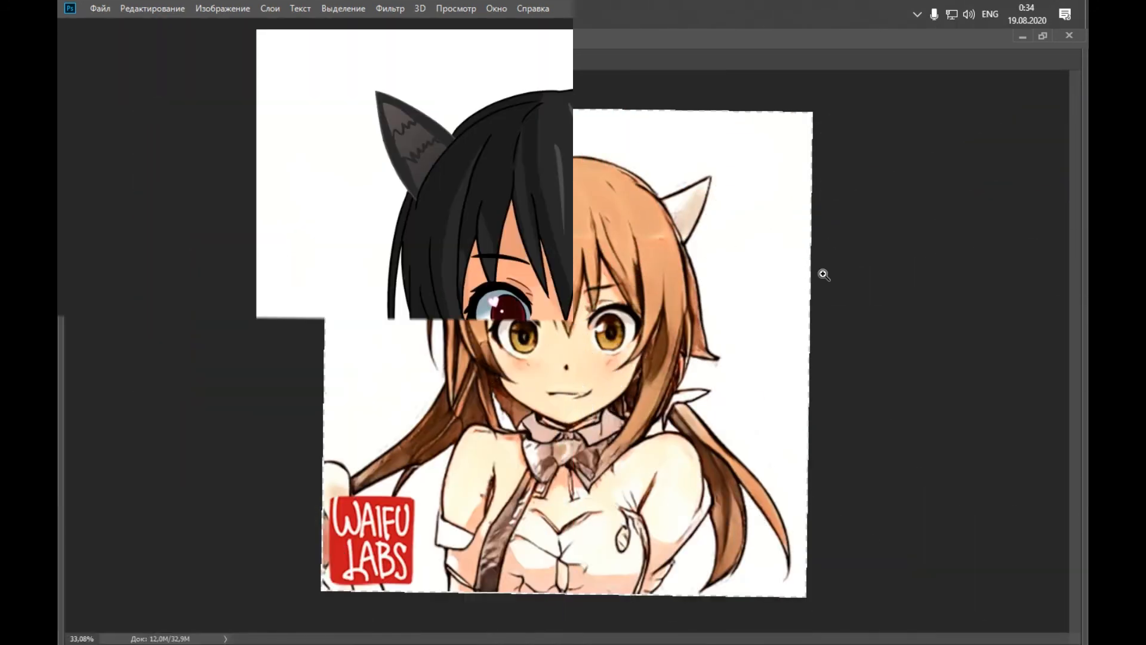